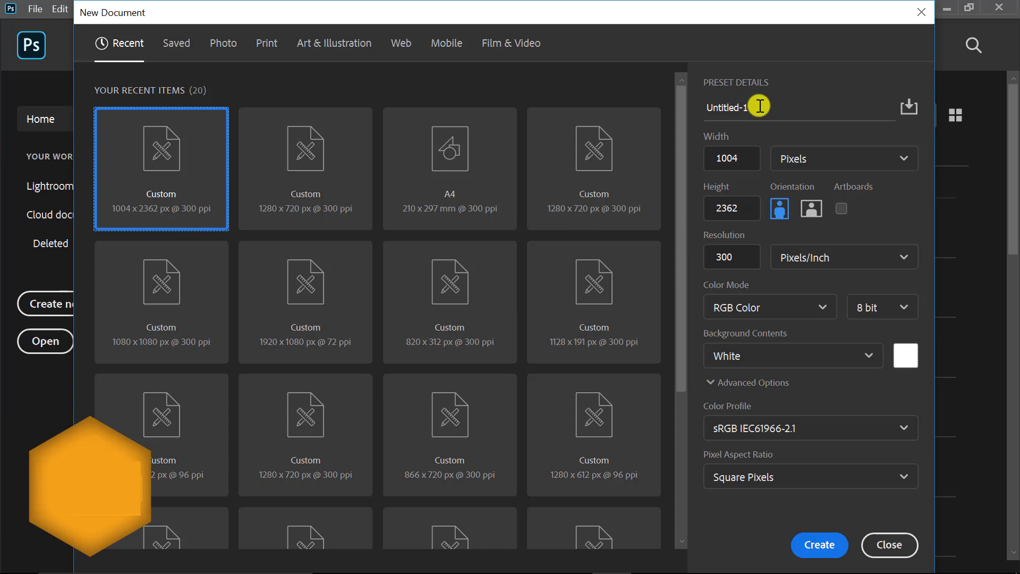
Step: Create a document named Roll Up Banner at 1004 × 2362 px, 300 ppi
{"action": "left_click", "coordinate": [760, 106]}
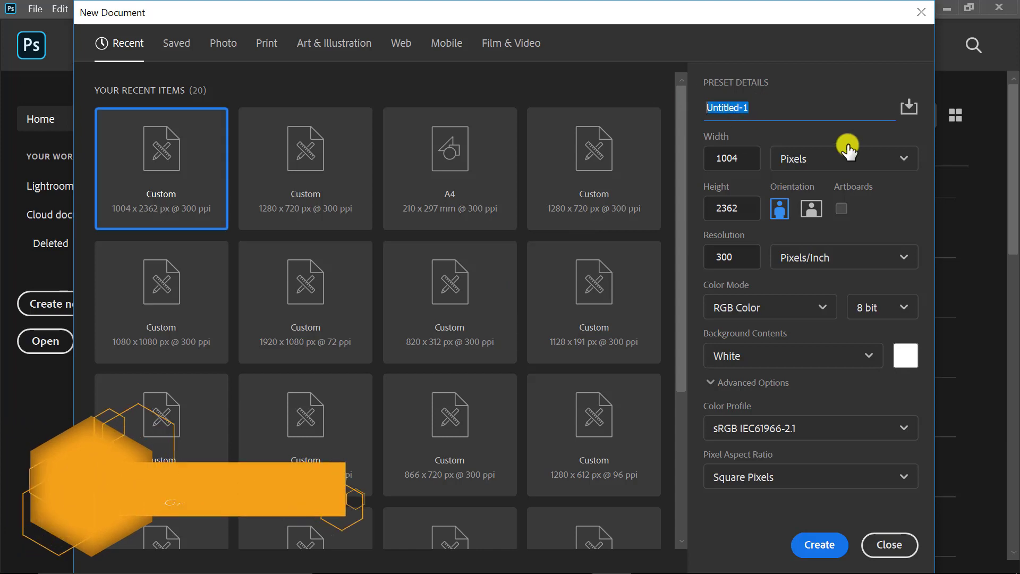
{"action": "type", "text": "Roll"}
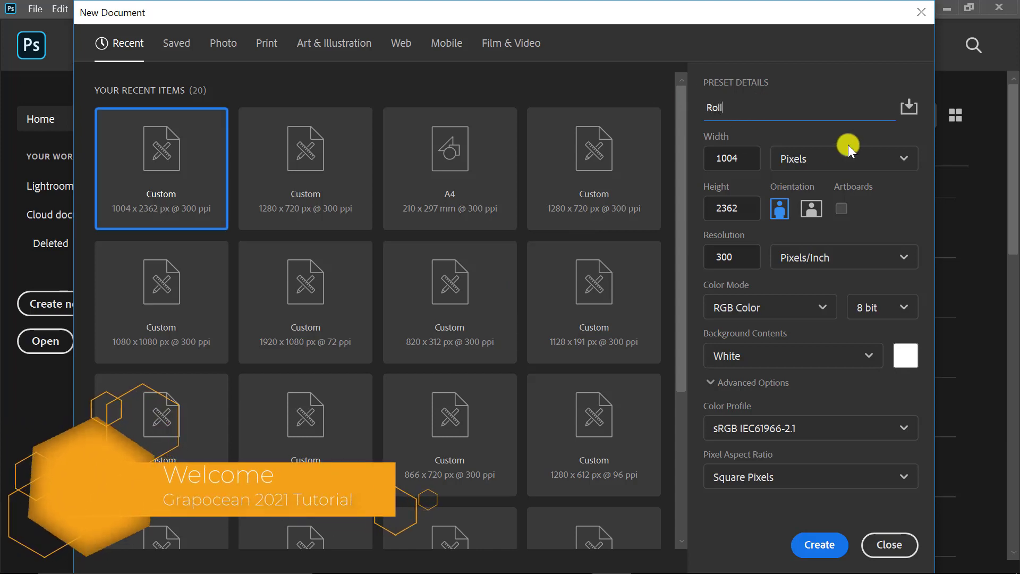
{"action": "type", "text": " Up Banner"}
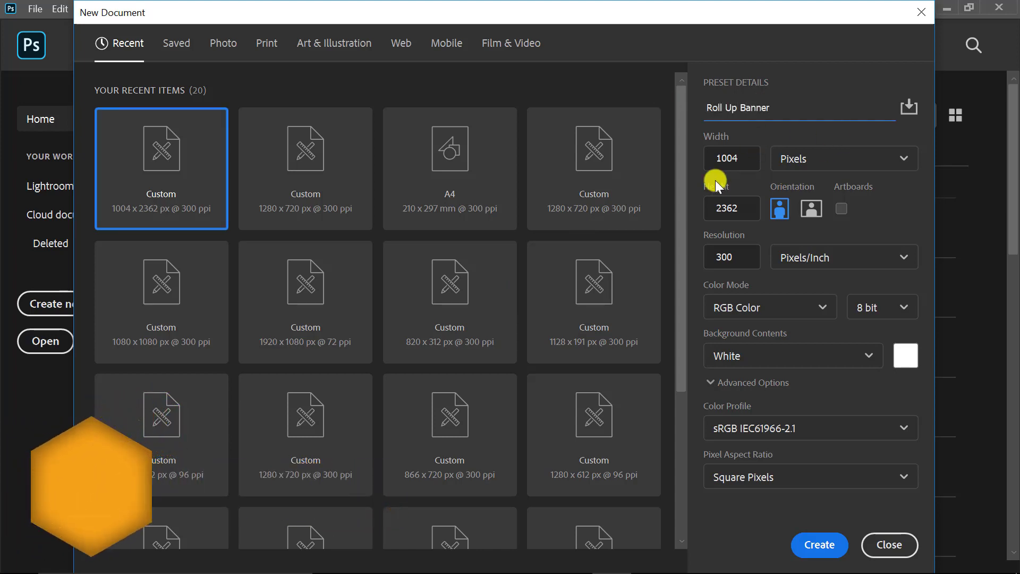
{"action": "left_click", "coordinate": [741, 207]}
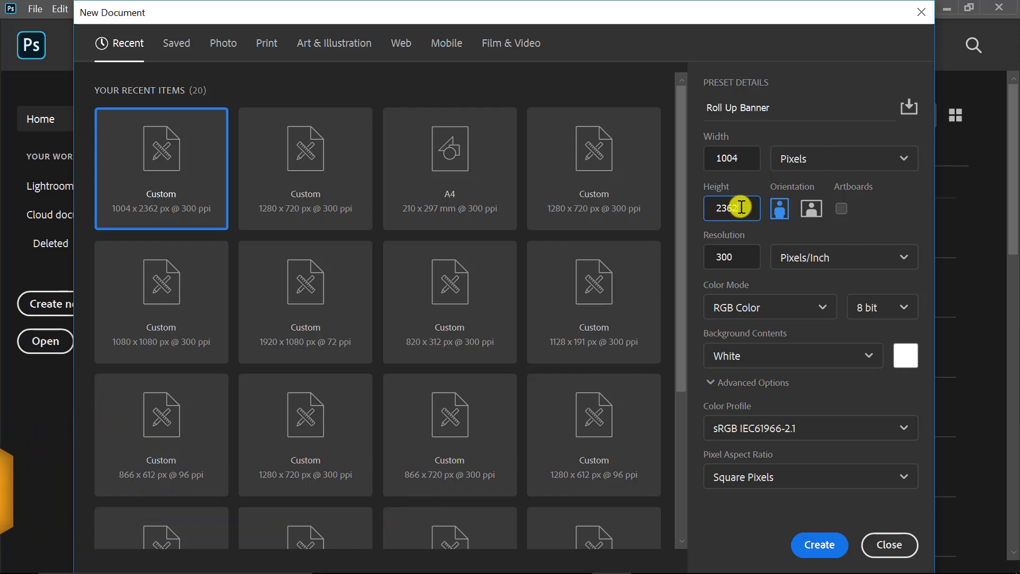
{"action": "left_click", "coordinate": [819, 543]}
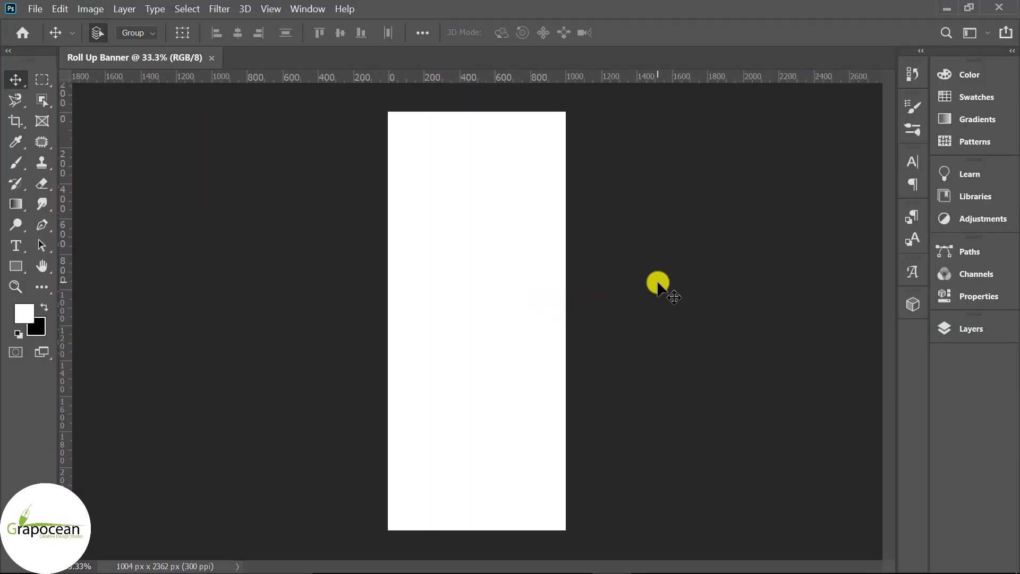
Step: Open the four photos from the Desktop's Fashion Roll up Banner folder together
{"action": "left_click", "coordinate": [32, 9]}
{"action": "left_click", "coordinate": [42, 39]}
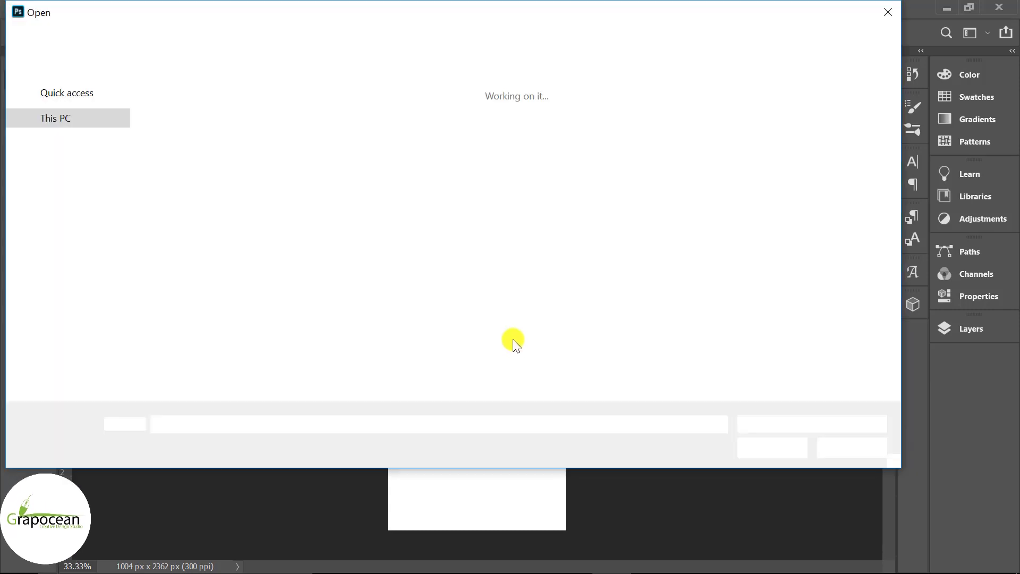
{"action": "left_click", "coordinate": [70, 188]}
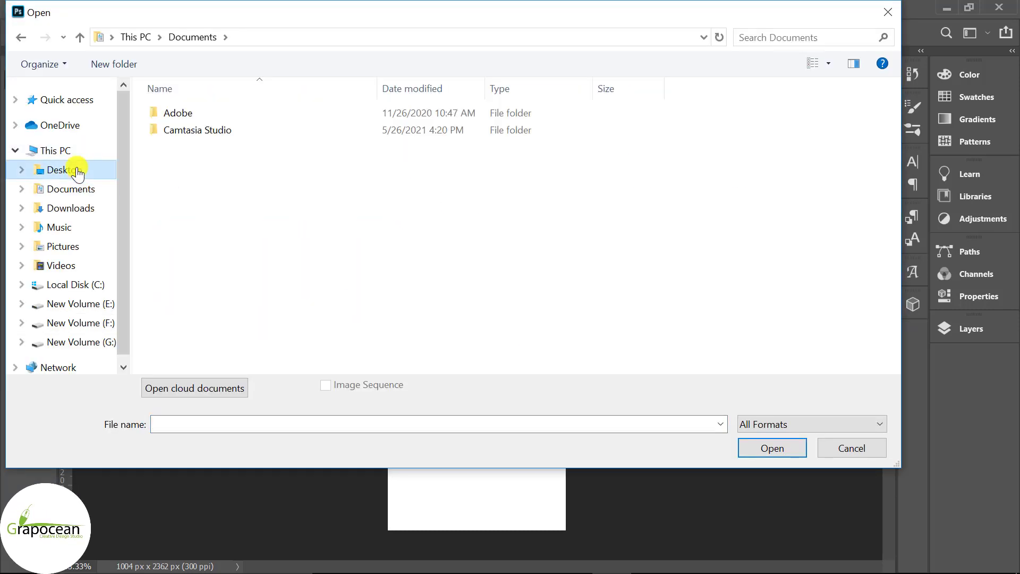
{"action": "left_click", "coordinate": [65, 170]}
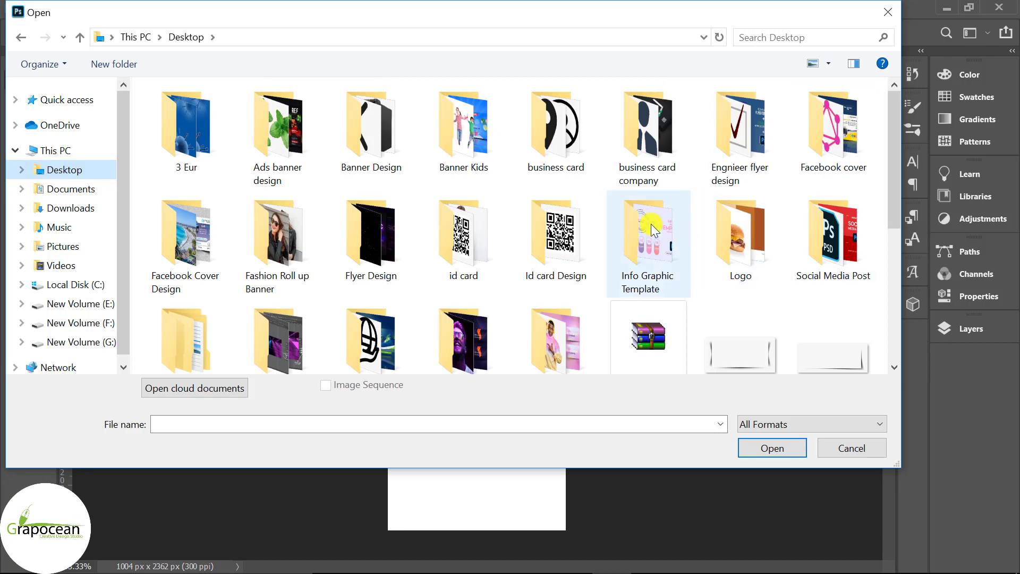
{"action": "left_click", "coordinate": [283, 260]}
{"action": "double_click", "coordinate": [283, 260]}
{"action": "left_click_drag", "start_coordinate": [561, 199], "coordinate": [138, 83]}
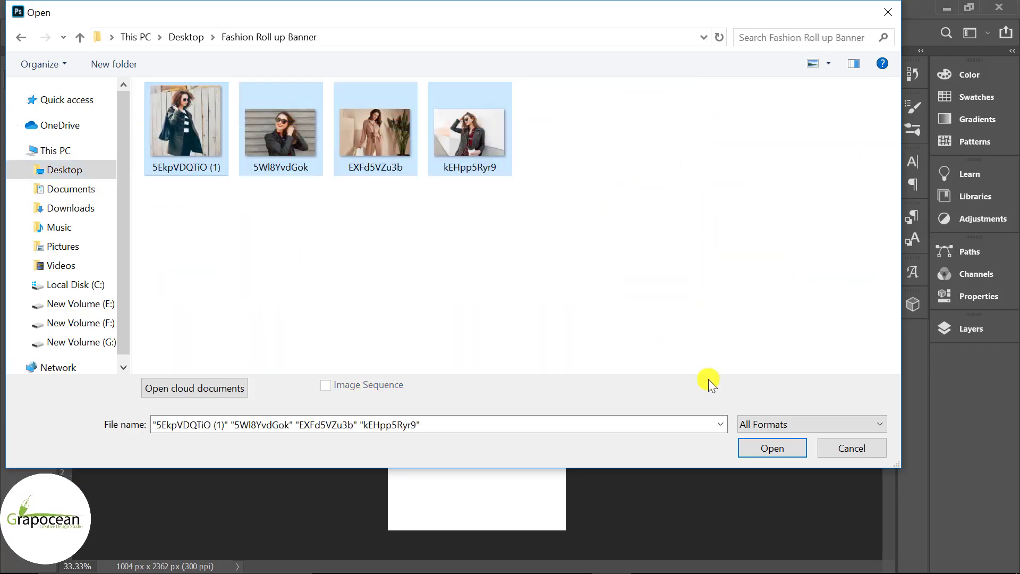
{"action": "left_click", "coordinate": [770, 449]}
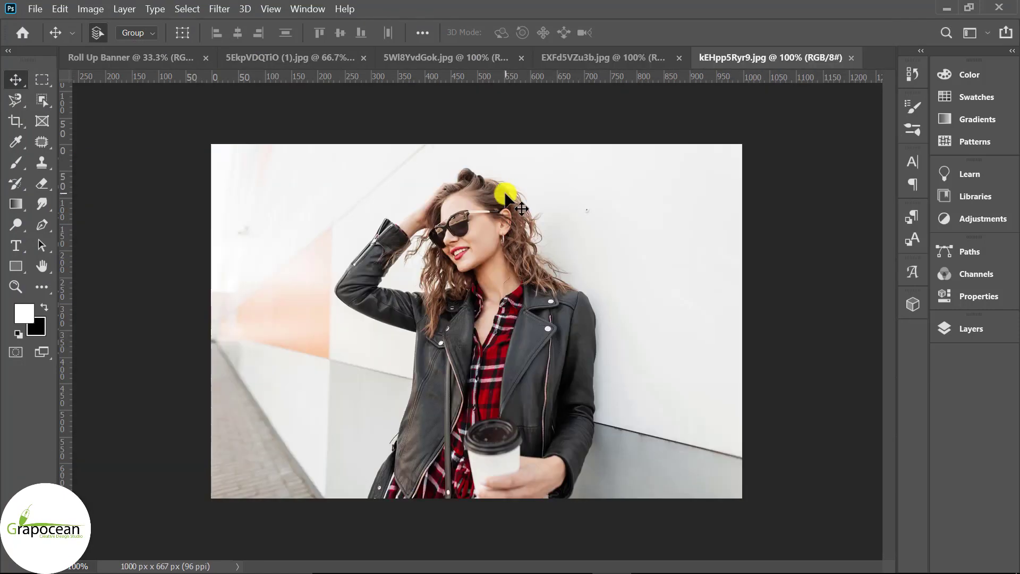
Step: Drag the leather-jacket photo into the Roll Up Banner document as Layer 1
{"action": "left_click", "coordinate": [989, 327]}
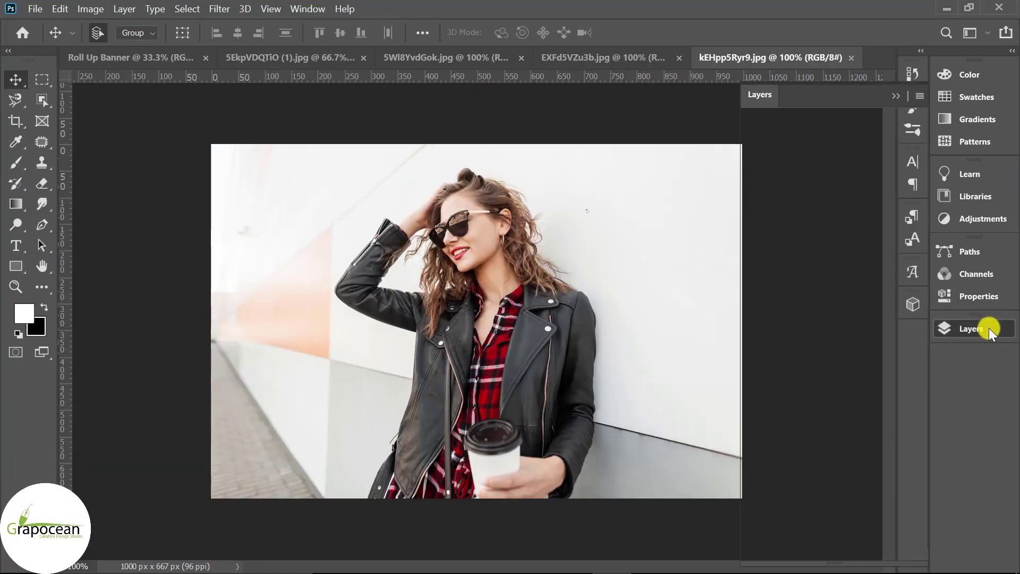
{"action": "left_click", "coordinate": [898, 191]}
{"action": "mouse_move", "coordinate": [466, 138]}
{"action": "left_mouse_down"}
{"action": "mouse_move", "coordinate": [119, 48]}
{"action": "mouse_move", "coordinate": [476, 348]}
{"action": "mouse_move", "coordinate": [485, 244]}
{"action": "left_mouse_up"}
Step: Scale the photo up to about 178% and position it at the banner's top
{"action": "key", "text": "ctrl+t"}
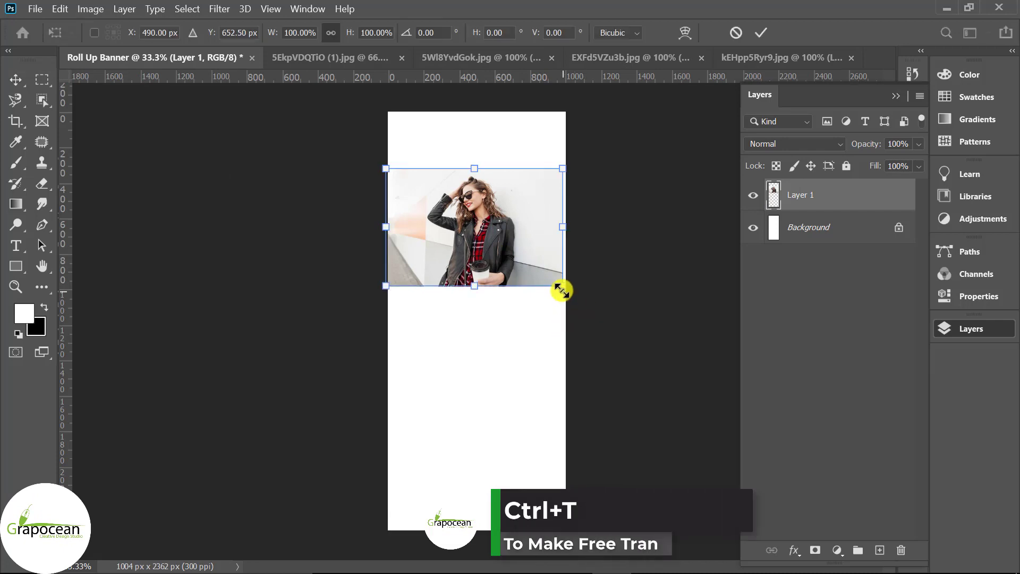
{"action": "left_click_drag", "start_coordinate": [563, 286], "coordinate": [632, 331]}
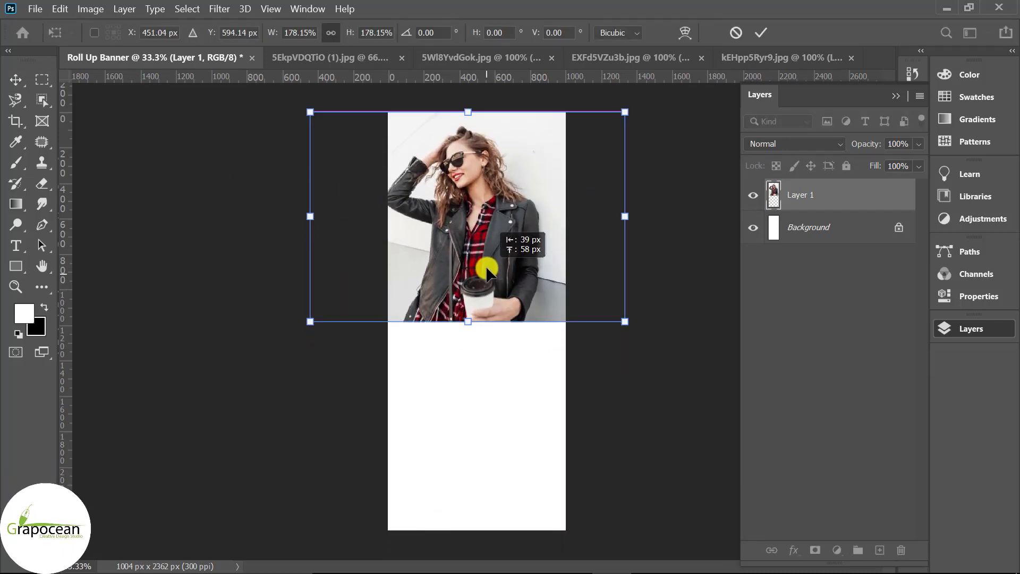
{"action": "left_click_drag", "start_coordinate": [494, 280], "coordinate": [496, 270]}
{"action": "left_click_drag", "start_coordinate": [631, 316], "coordinate": [644, 329]}
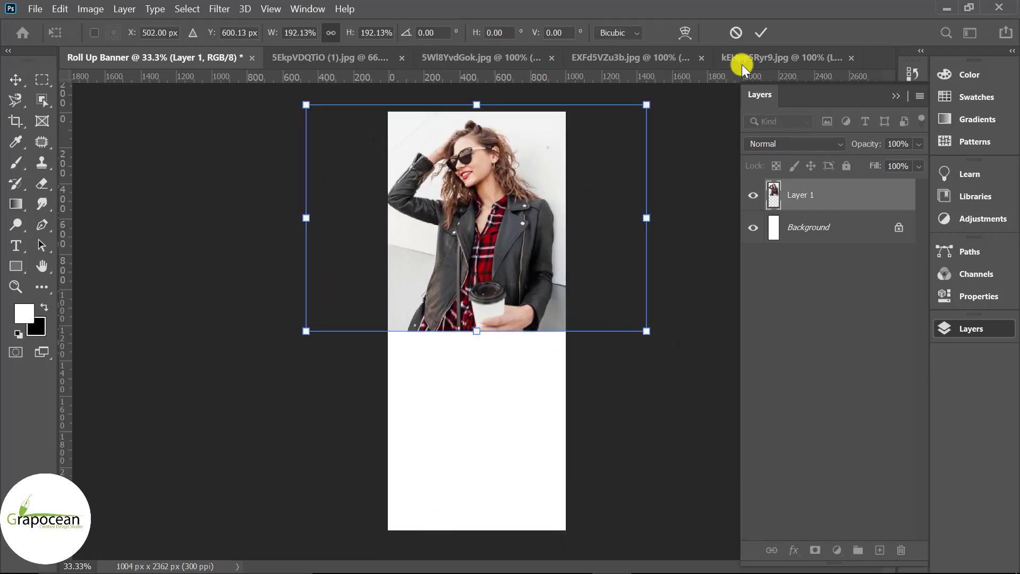
{"action": "key", "text": "Return"}
Step: Draw a closed Pen shape that curves around the woman, then encloses the banner's bottom and right side
{"action": "left_click", "coordinate": [42, 223]}
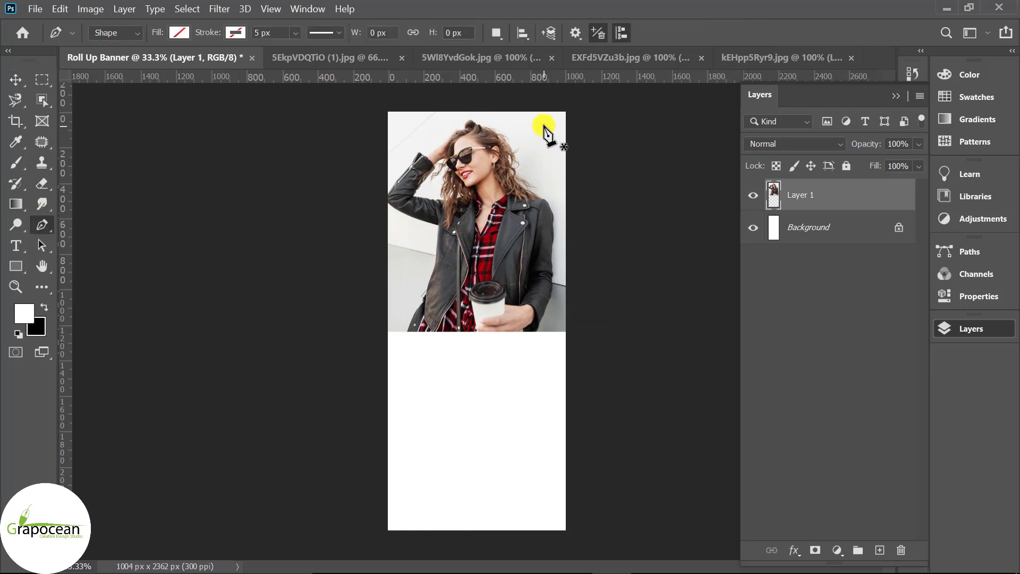
{"action": "left_click", "coordinate": [495, 107]}
{"action": "left_click_drag", "start_coordinate": [544, 191], "coordinate": [552, 247]}
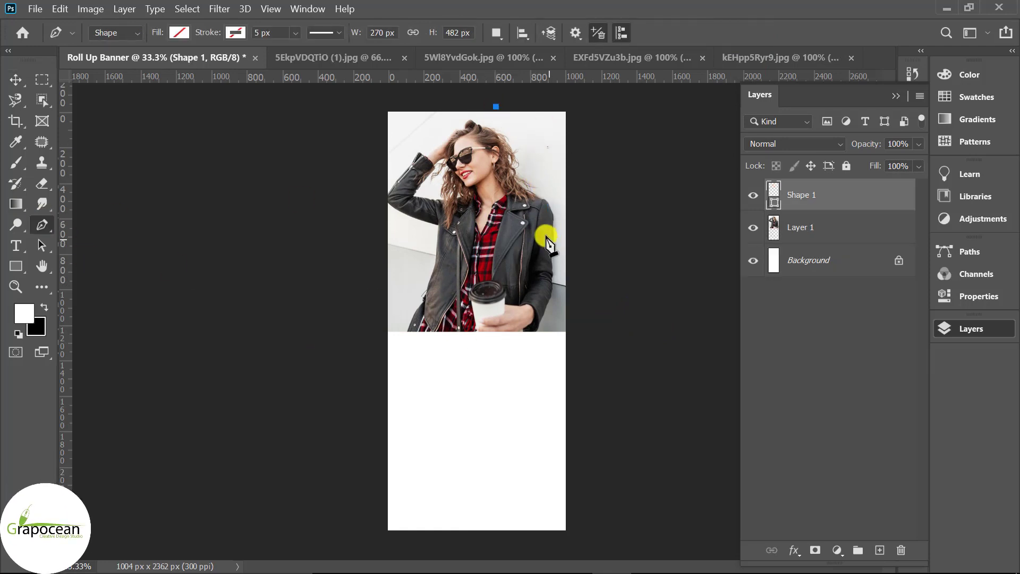
{"action": "left_click_drag", "start_coordinate": [532, 323], "coordinate": [528, 326]}
{"action": "left_click_drag", "start_coordinate": [348, 489], "coordinate": [356, 558]}
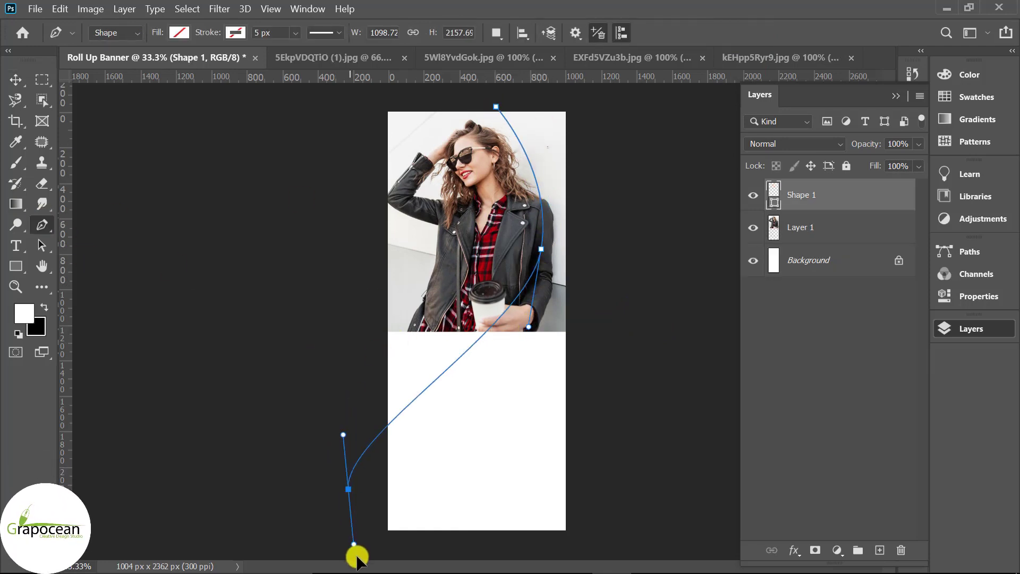
{"action": "scroll", "coordinate": [383, 491], "scroll_direction": "down", "scroll_amount": 3}
{"action": "left_click_drag", "start_coordinate": [411, 382], "coordinate": [414, 504]}
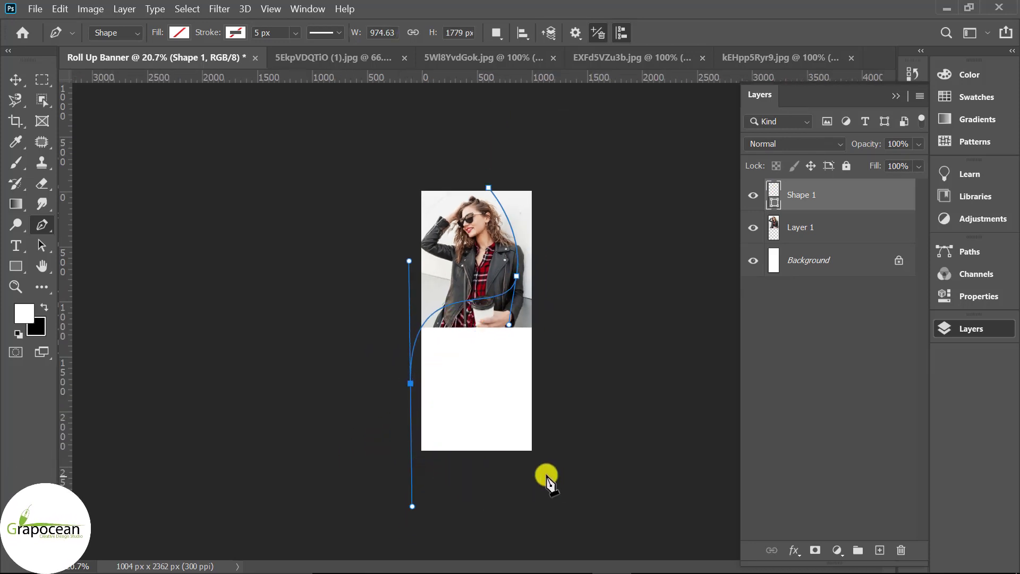
{"action": "left_click_drag", "start_coordinate": [556, 464], "coordinate": [653, 458]}
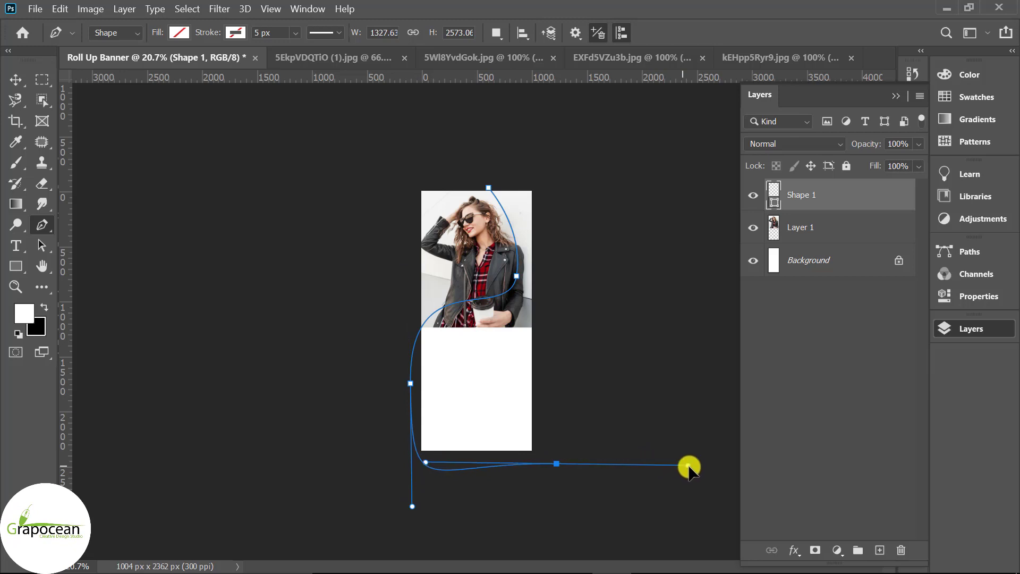
{"action": "left_click", "coordinate": [556, 464], "text": "alt"}
{"action": "left_click", "coordinate": [548, 183]}
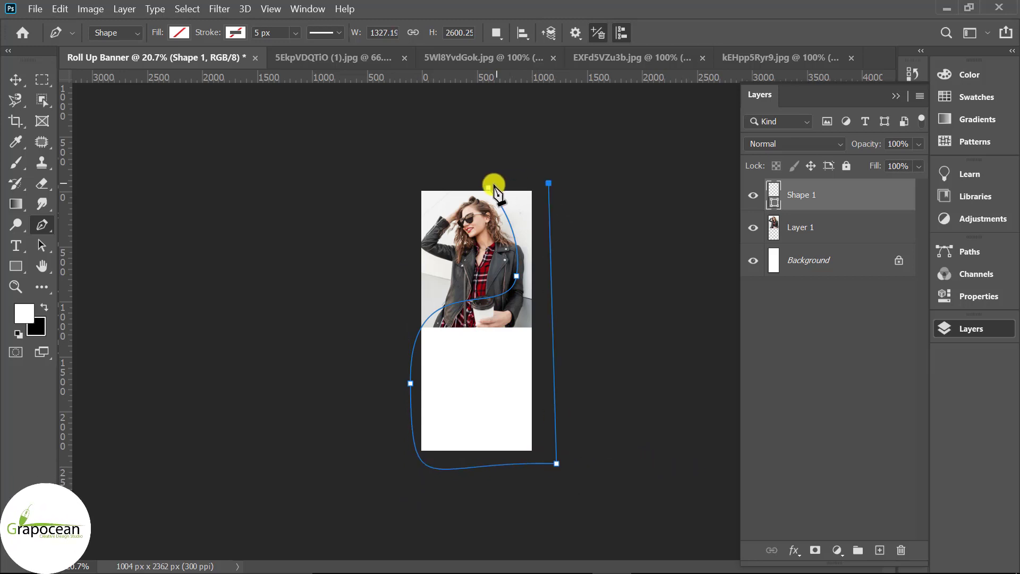
{"action": "left_click", "coordinate": [235, 33]}
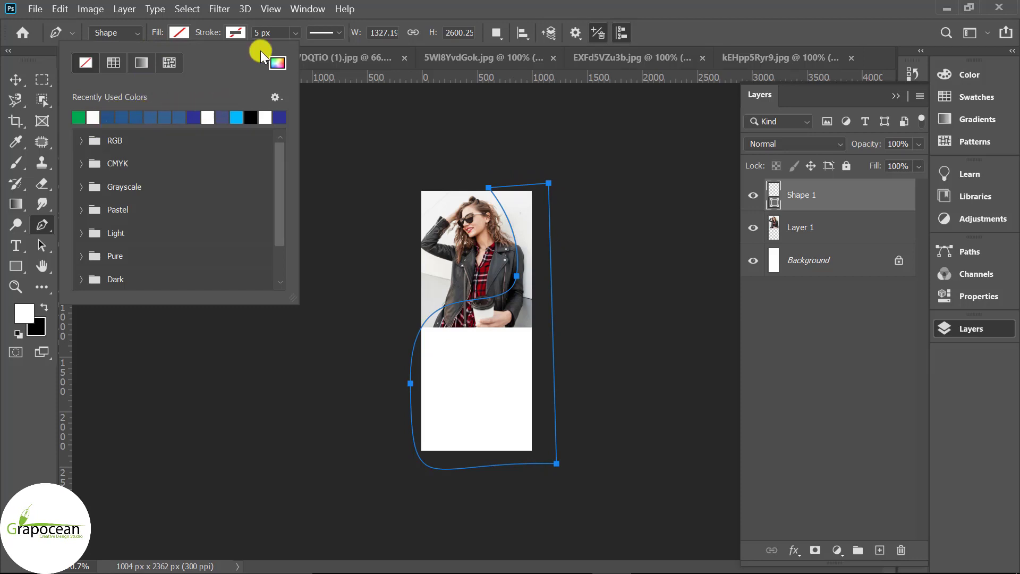
Step: Fill Shape 1 with the pink-red swatch from the Pure folder
{"action": "left_click", "coordinate": [83, 209]}
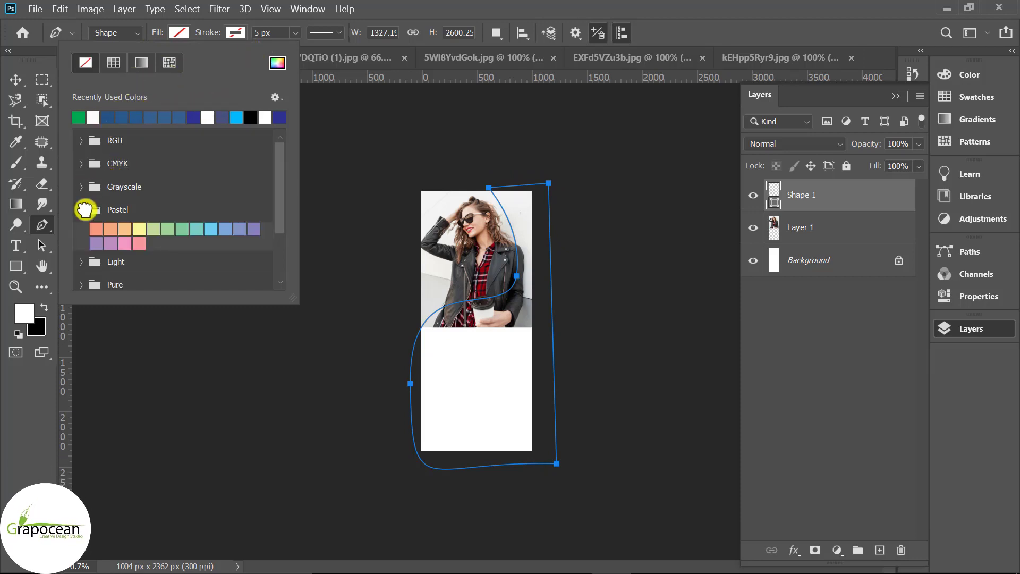
{"action": "left_click", "coordinate": [82, 232]}
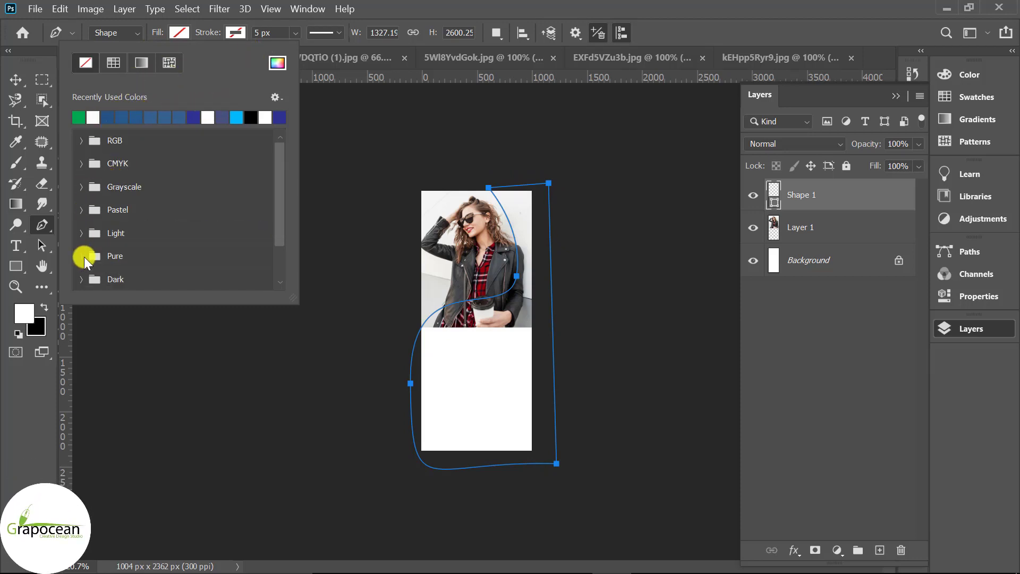
{"action": "left_click", "coordinate": [82, 256]}
{"action": "left_click", "coordinate": [136, 276]}
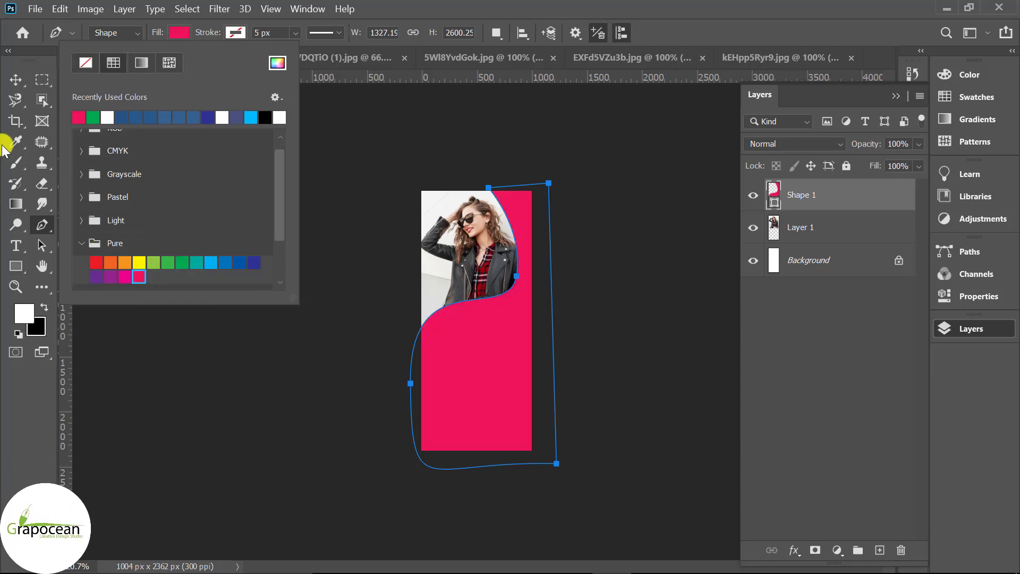
{"action": "left_click", "coordinate": [16, 79]}
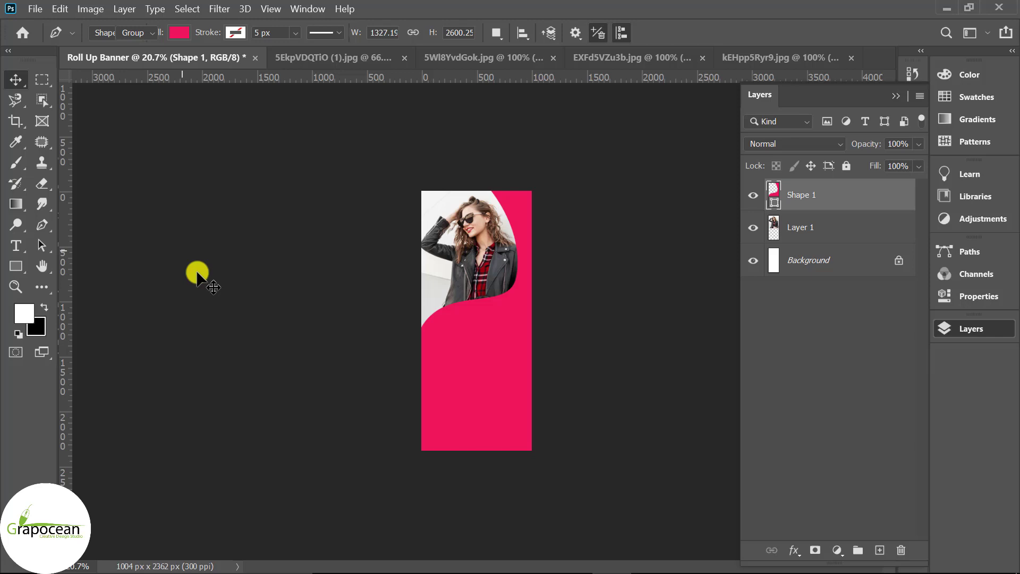
Step: Raise the anchor beside the woman and lengthen its handle to smooth the curve
{"action": "key", "text": "ctrl+plus"}
{"action": "left_click", "coordinate": [521, 215], "text": "ctrl"}
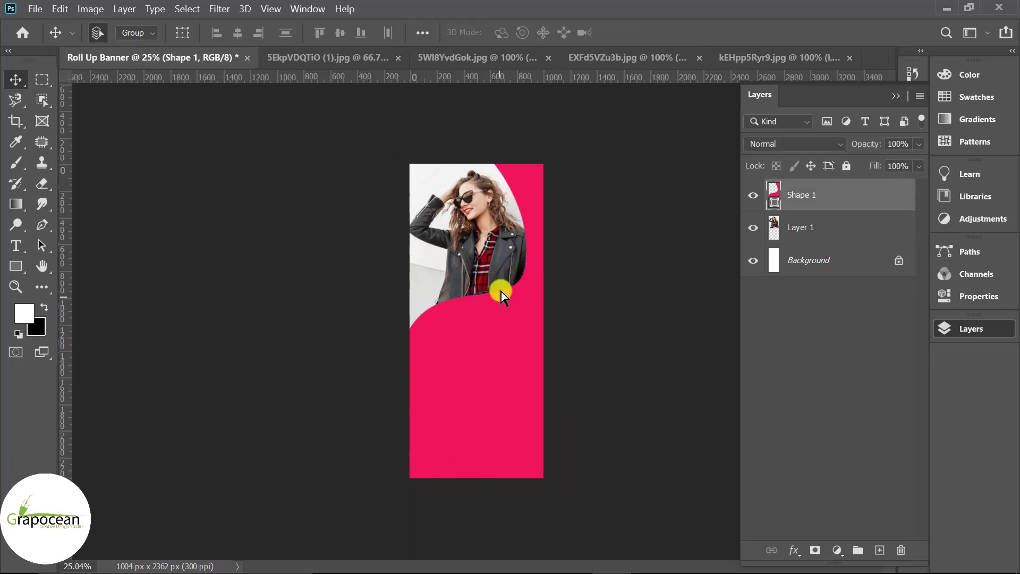
{"action": "key", "text": "ctrl+plus"}
{"action": "left_click_drag", "start_coordinate": [543, 250], "coordinate": [543, 231]}
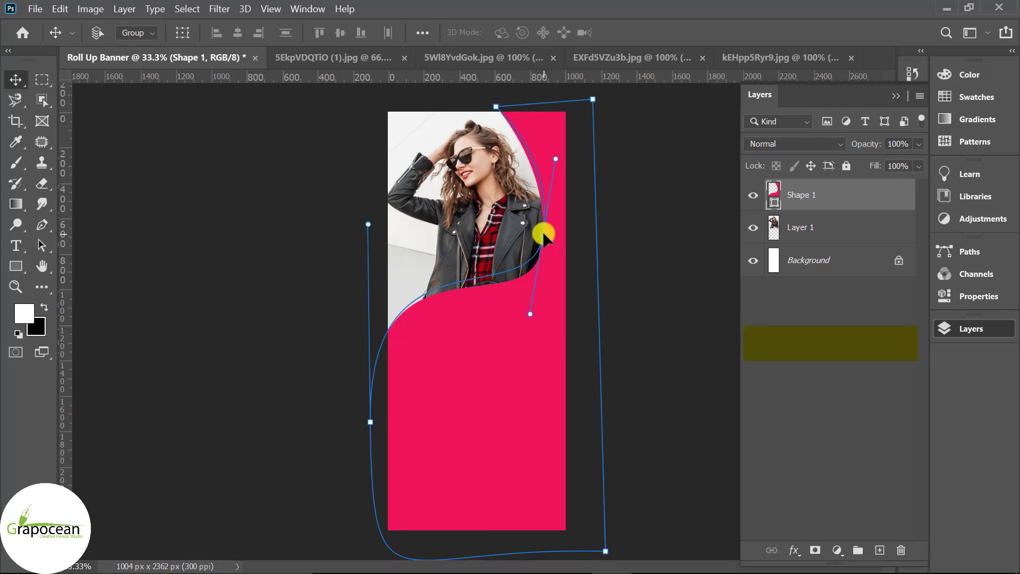
{"action": "mouse_move", "coordinate": [531, 307]}
{"action": "left_mouse_down"}
{"action": "mouse_move", "coordinate": [529, 333]}
{"action": "mouse_move", "coordinate": [503, 349]}
{"action": "mouse_move", "coordinate": [509, 357]}
{"action": "left_mouse_up"}
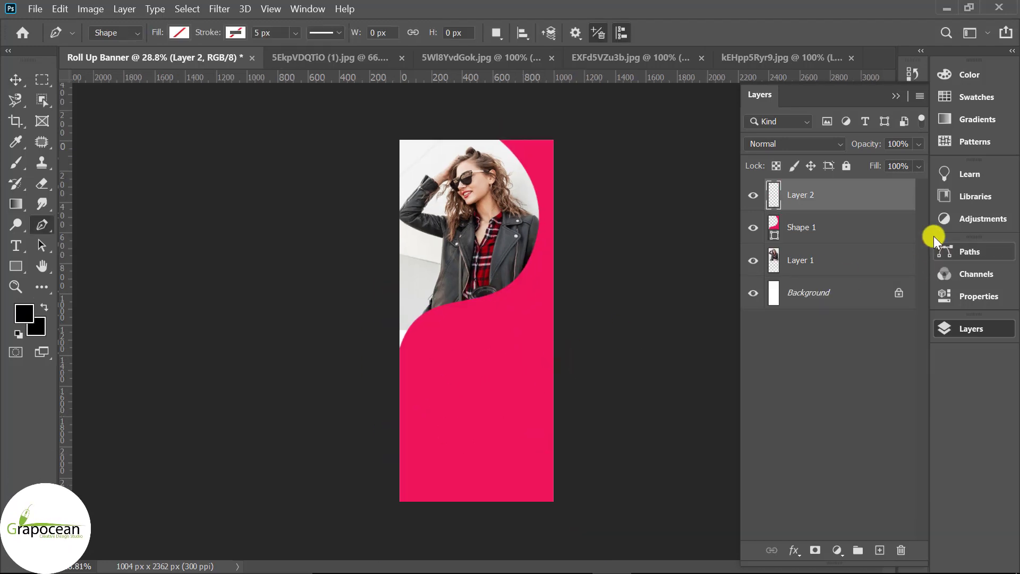
Step: Duplicate the Shape 1 layer to make Shape 1 copy
{"action": "left_click", "coordinate": [861, 231]}
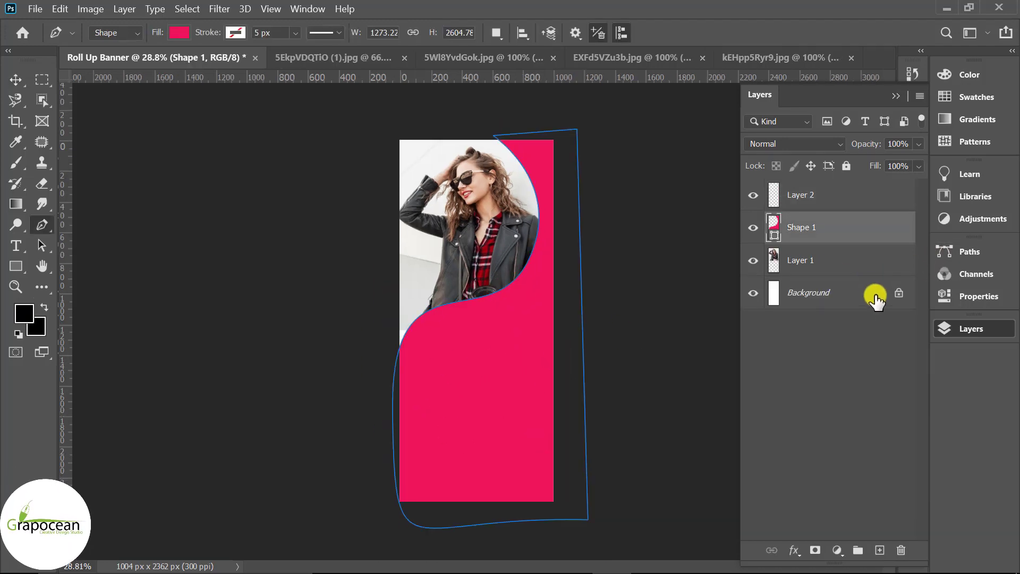
{"action": "left_click", "coordinate": [878, 549]}
{"action": "key", "text": "ctrl+z"}
{"action": "mouse_move", "coordinate": [866, 230]}
{"action": "left_mouse_down"}
{"action": "mouse_move", "coordinate": [856, 492]}
{"action": "mouse_move", "coordinate": [879, 548]}
{"action": "left_mouse_up"}
{"action": "key", "text": "v"}
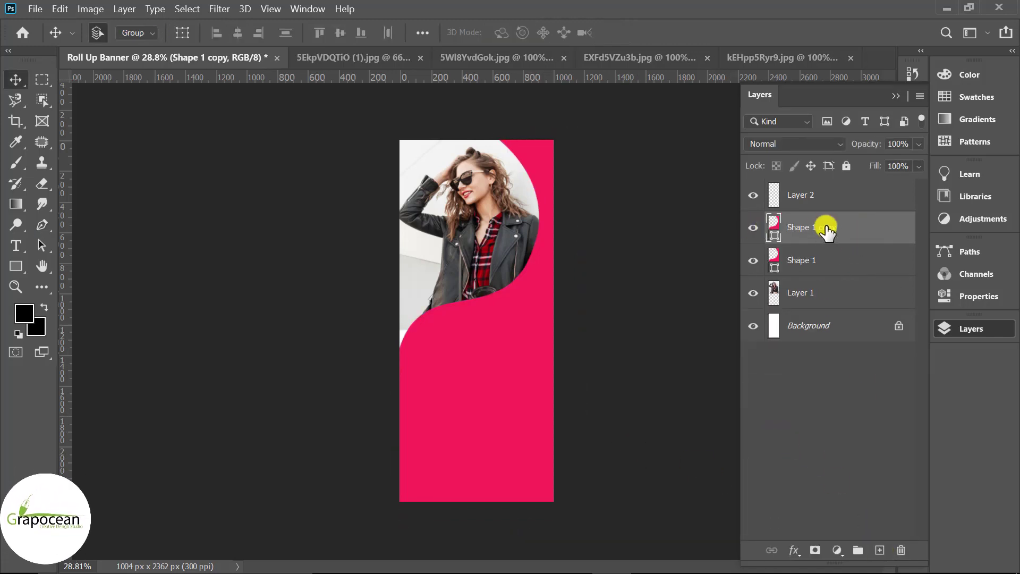
Step: Give Shape 1 copy a 49 px pink gradient stroke on the outside
{"action": "right_click", "coordinate": [859, 228]}
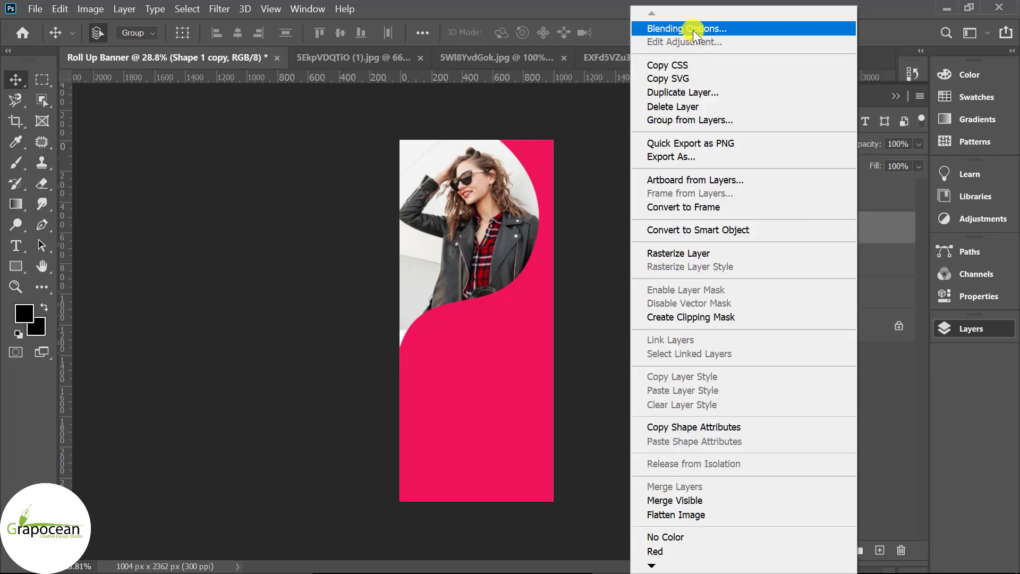
{"action": "left_click", "coordinate": [693, 29]}
{"action": "left_click", "coordinate": [427, 320]}
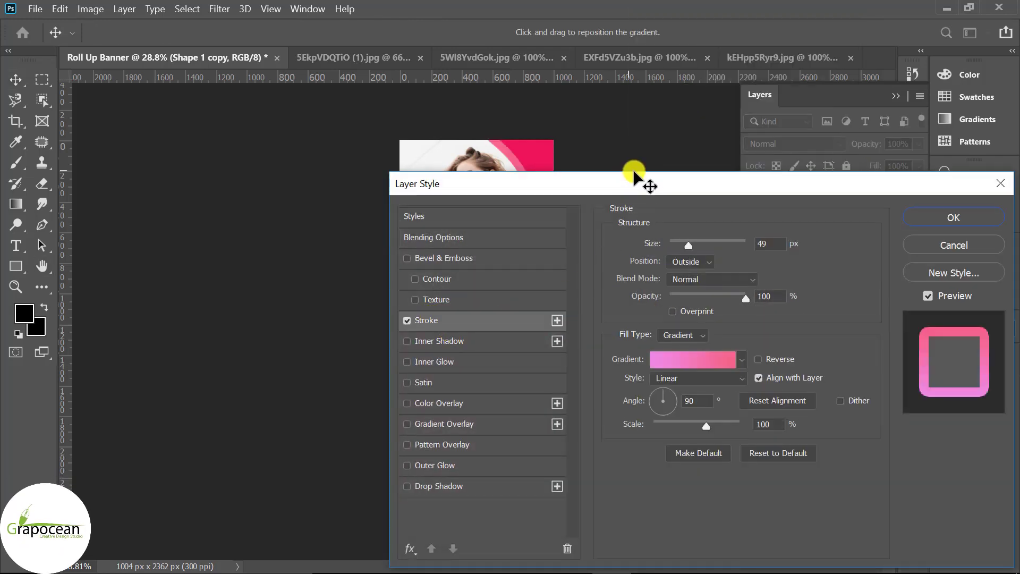
{"action": "left_click_drag", "start_coordinate": [632, 187], "coordinate": [522, 327]}
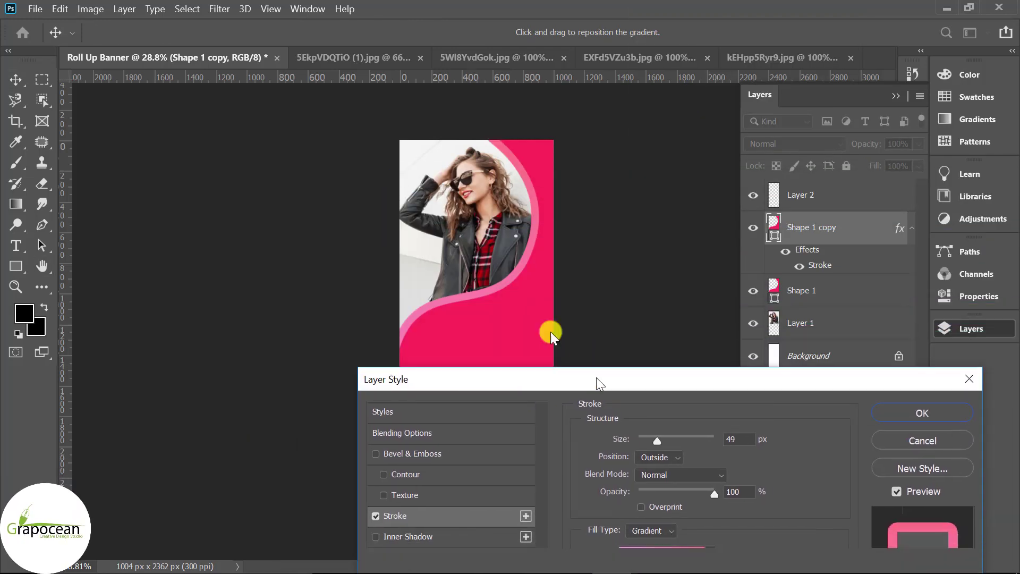
{"action": "left_click", "coordinate": [852, 352]}
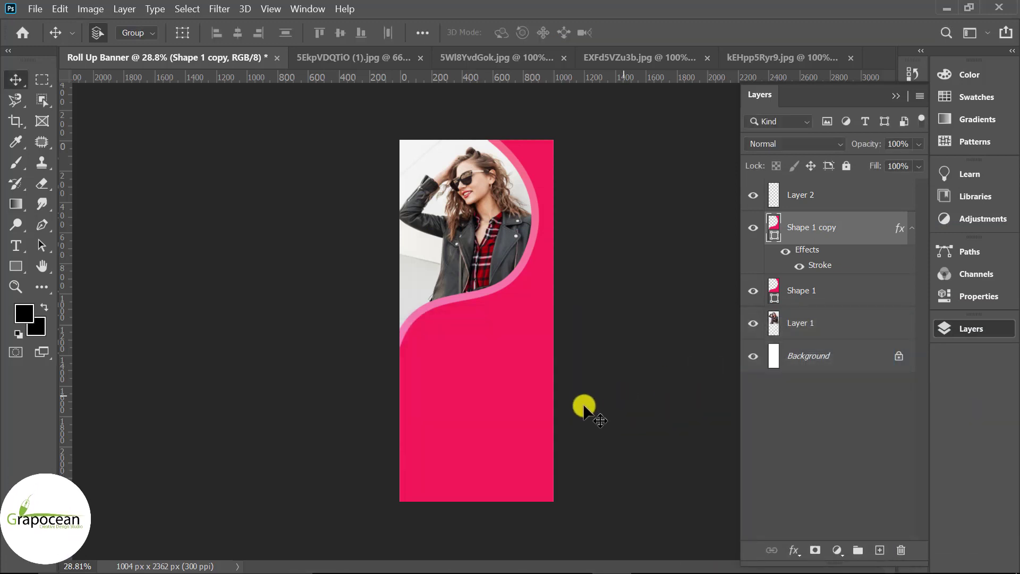
{"action": "scroll", "coordinate": [531, 387], "scroll_direction": "up", "scroll_amount": 3}
Step: Draw a 901 × 246 px rounded rectangle over the photo with about 123 px corners
{"action": "right_click", "coordinate": [2, 277]}
{"action": "left_click", "coordinate": [77, 286]}
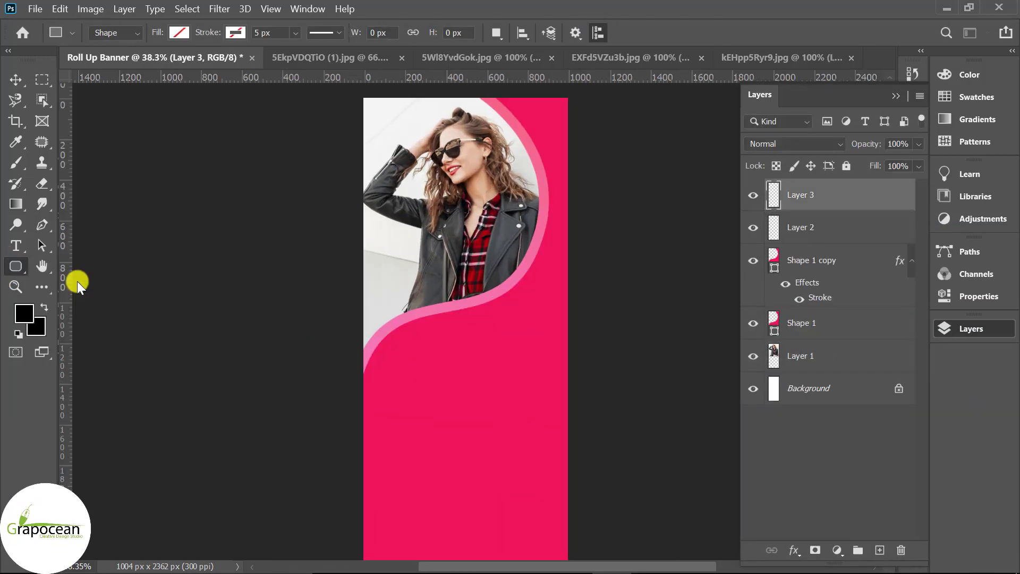
{"action": "left_click", "coordinate": [879, 550]}
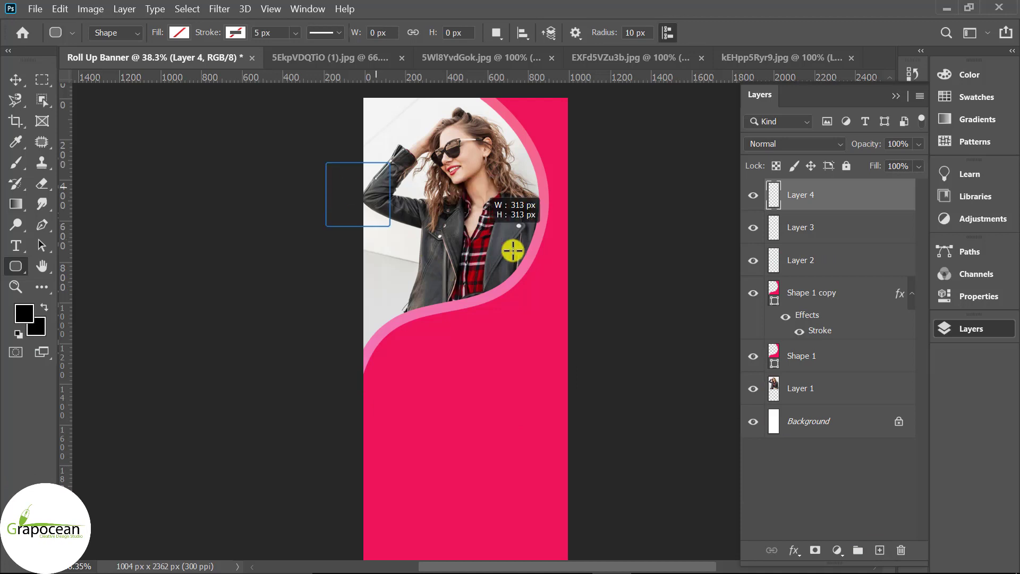
{"action": "left_click_drag", "start_coordinate": [512, 251], "coordinate": [509, 211]}
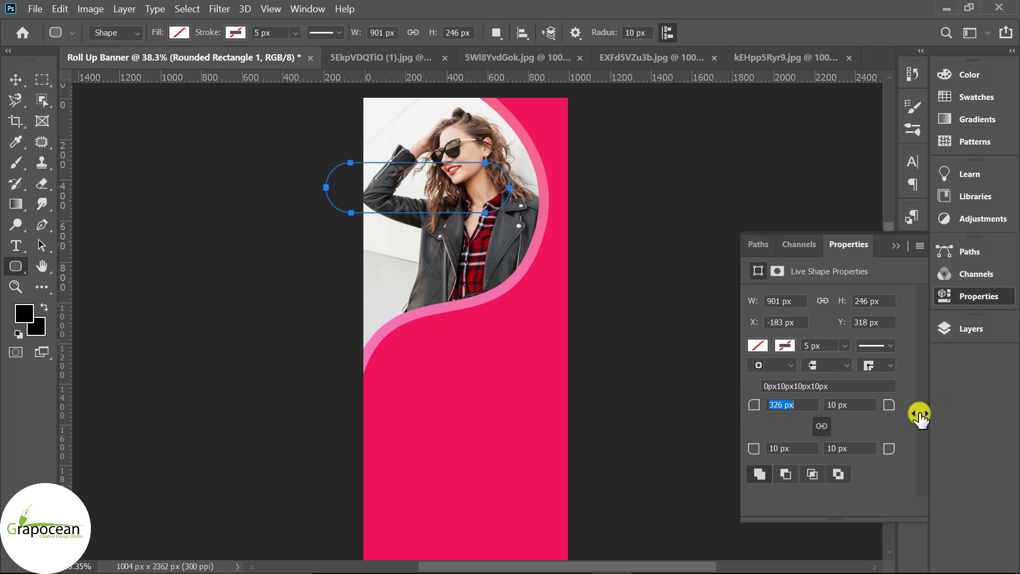
{"action": "key", "text": "Return"}
{"action": "left_click", "coordinate": [178, 32]}
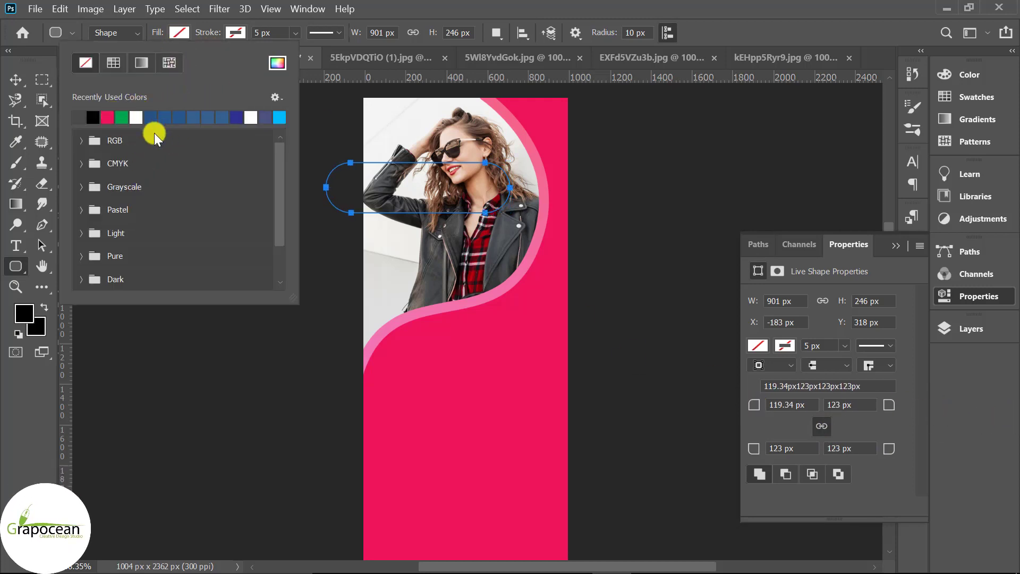
Step: Fill the pill shape with purple and move it up and to the left
{"action": "left_click", "coordinate": [82, 210]}
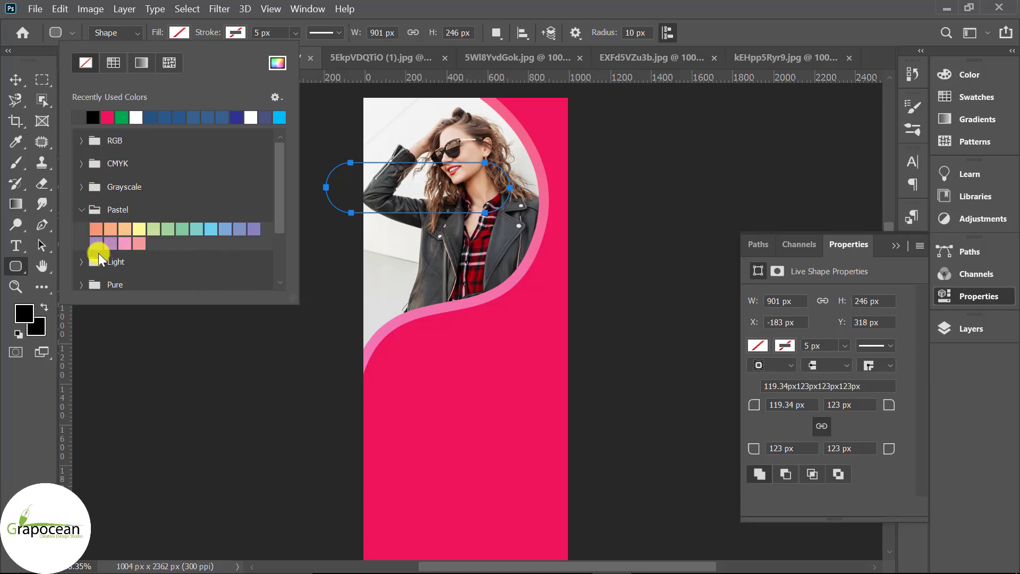
{"action": "scroll", "coordinate": [98, 253], "scroll_direction": "down", "scroll_amount": 1}
{"action": "scroll", "coordinate": [87, 252], "scroll_direction": "down", "scroll_amount": 2}
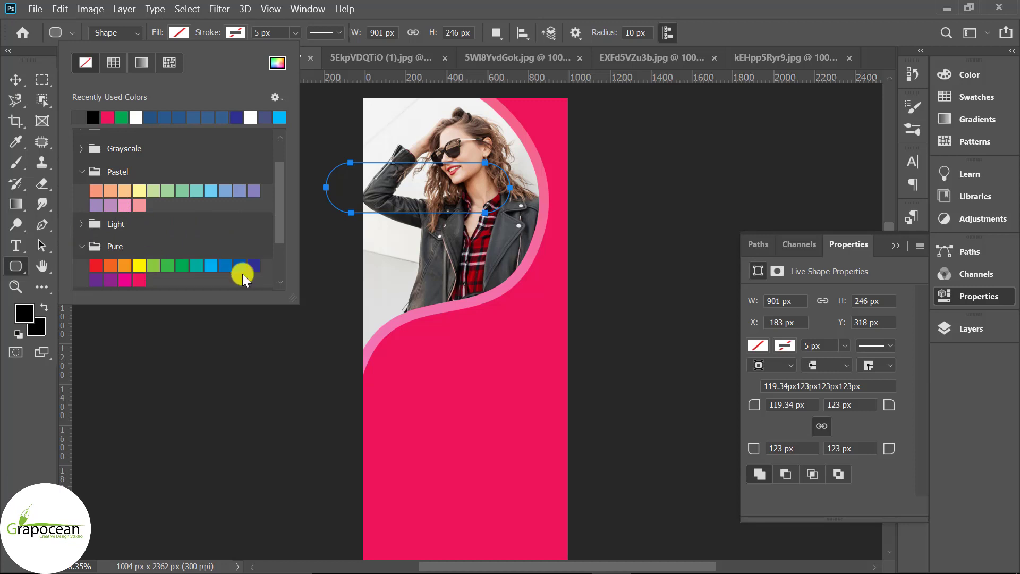
{"action": "scroll", "coordinate": [242, 273], "scroll_direction": "down", "scroll_amount": 1}
{"action": "left_click", "coordinate": [111, 242]}
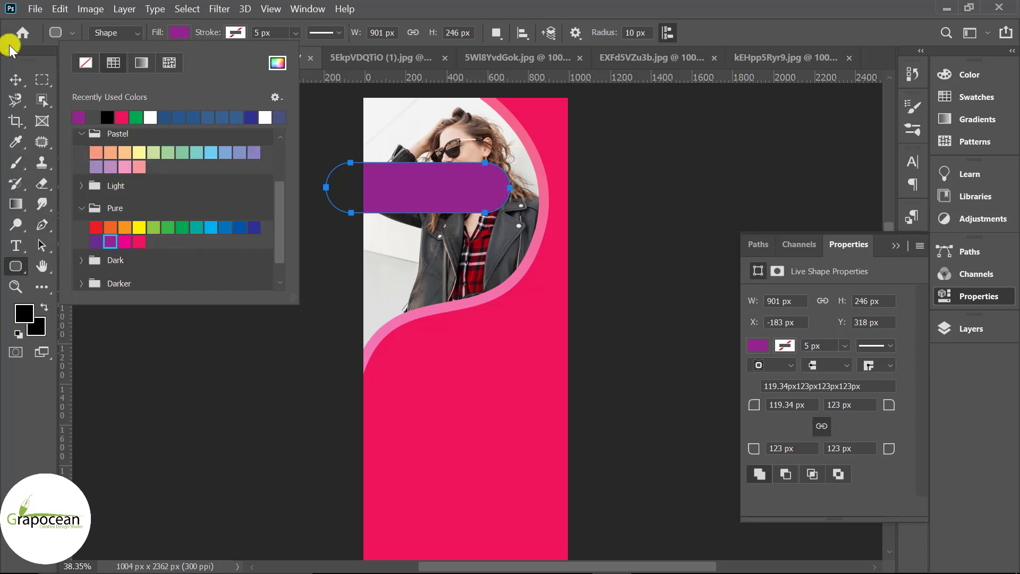
{"action": "left_click", "coordinate": [15, 79]}
{"action": "left_click_drag", "start_coordinate": [422, 166], "coordinate": [396, 141]}
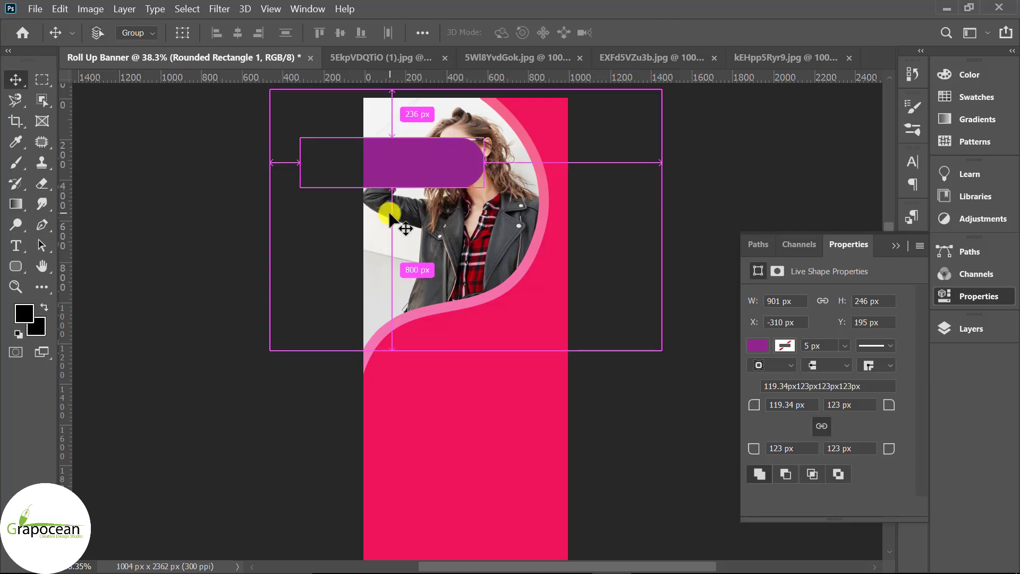
Step: Group the pill, rotate it 45°, shrink to ~55%, place it top-left, and duplicate it below
{"action": "key", "text": "ctrl+g"}
{"action": "key", "text": "ctrl+t"}
{"action": "left_click_drag", "start_coordinate": [488, 196], "coordinate": [424, 227]}
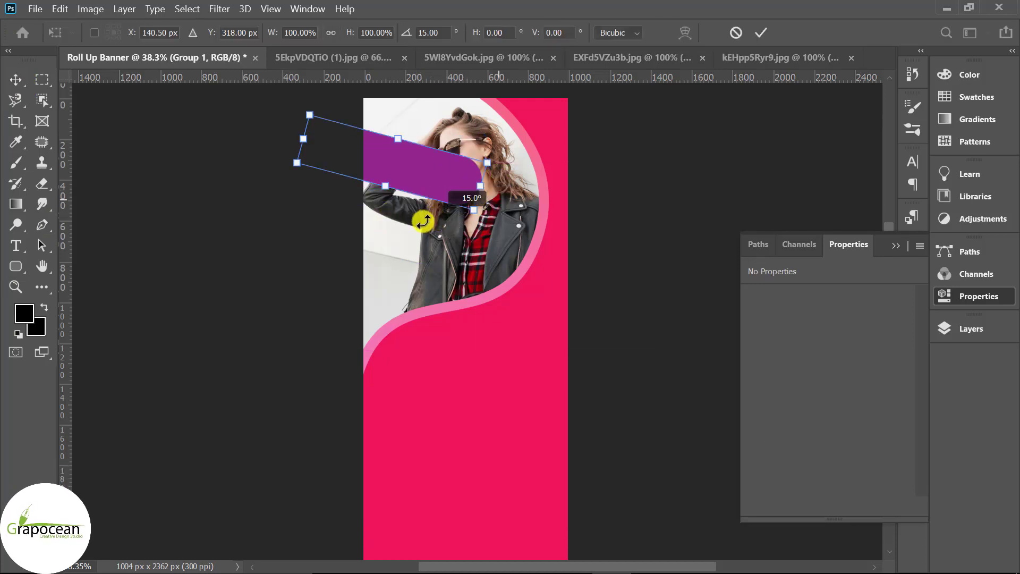
{"action": "left_click_drag", "start_coordinate": [476, 208], "coordinate": [428, 202]}
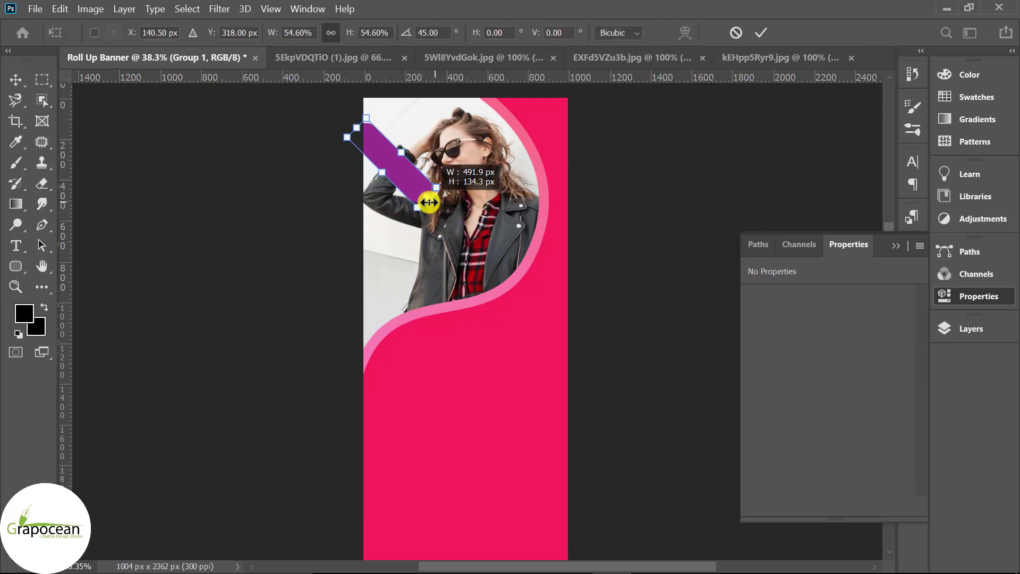
{"action": "mouse_move", "coordinate": [390, 169]}
{"action": "left_mouse_down"}
{"action": "mouse_move", "coordinate": [389, 159]}
{"action": "mouse_move", "coordinate": [410, 215]}
{"action": "left_mouse_up"}
{"action": "left_click", "coordinate": [759, 37]}
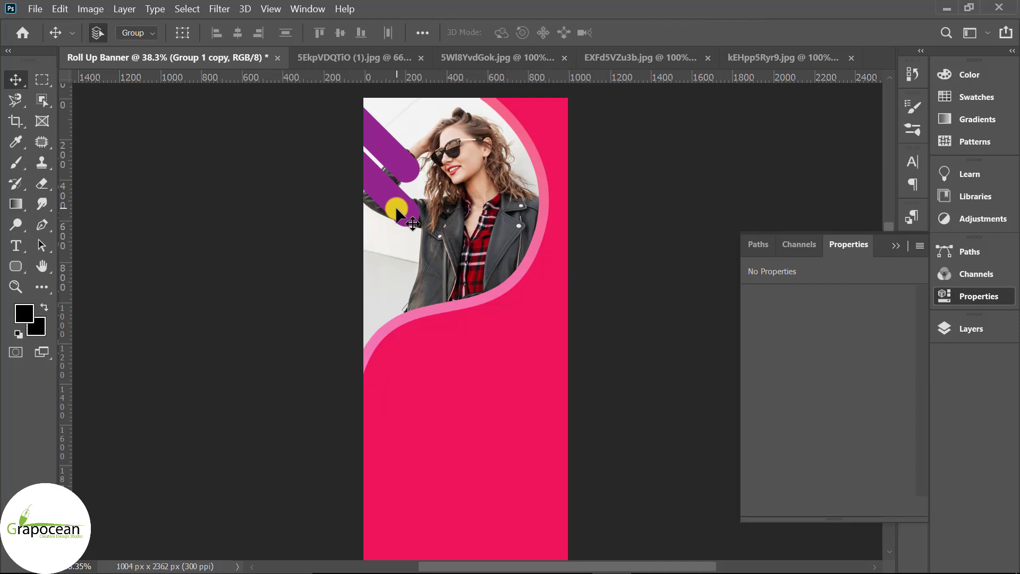
{"action": "left_click_drag", "start_coordinate": [398, 207], "coordinate": [390, 240]}
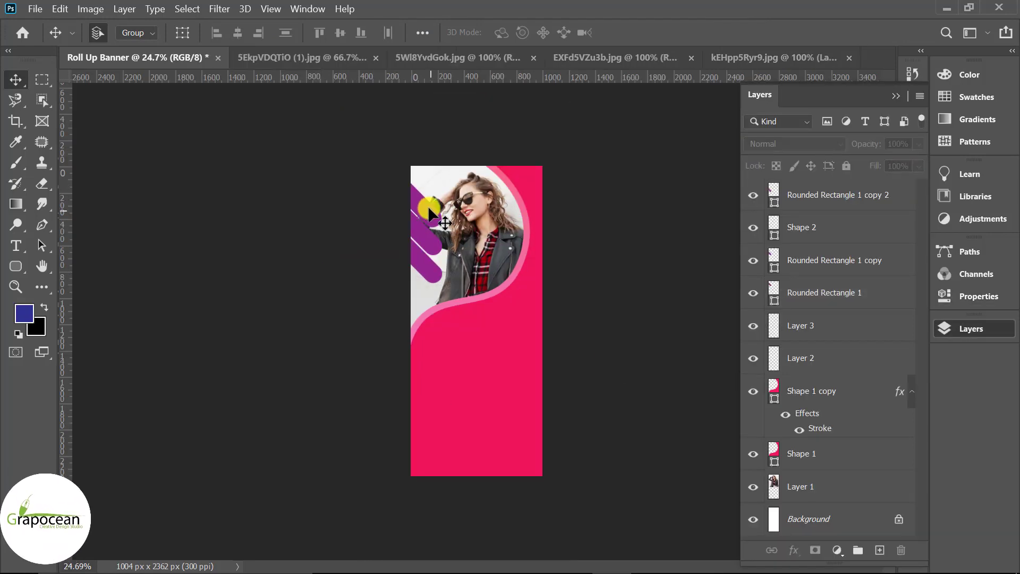
Step: Check the top stripe's fill colour and make the middle stripe orange
{"action": "left_click", "coordinate": [800, 289]}
{"action": "left_click", "coordinate": [19, 268]}
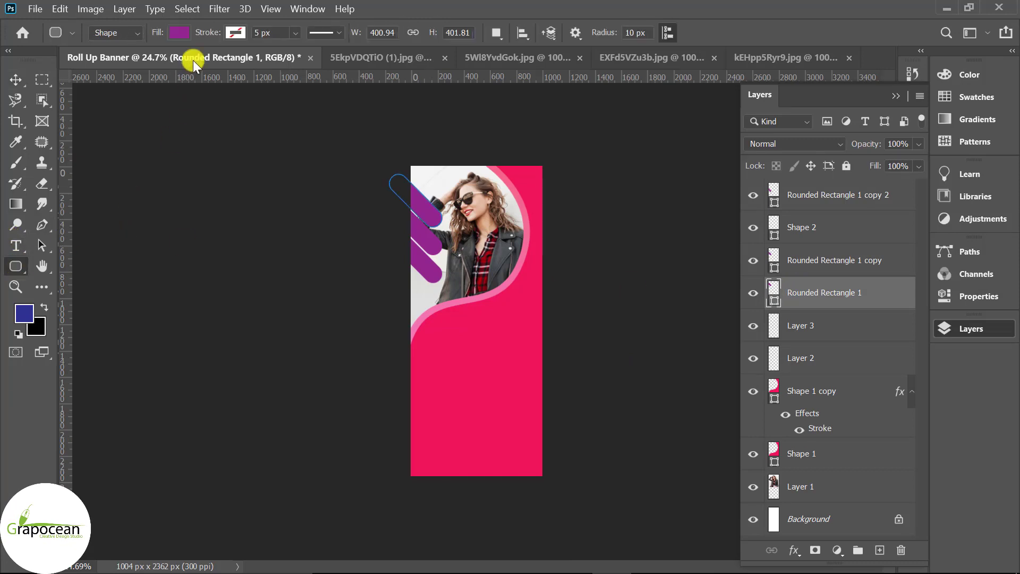
{"action": "left_click", "coordinate": [176, 32]}
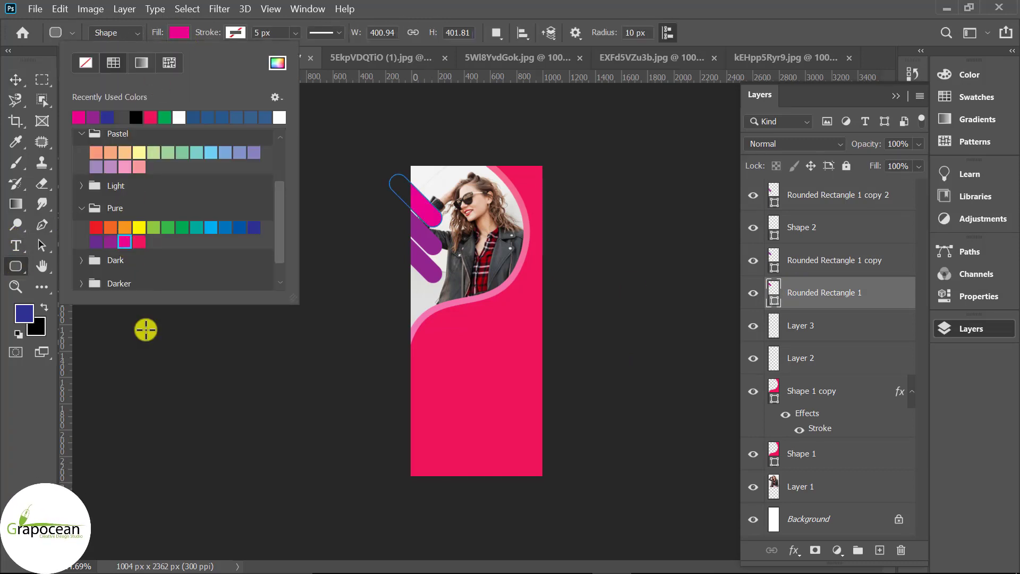
{"action": "left_click", "coordinate": [16, 80]}
{"action": "left_click", "coordinate": [375, 255]}
{"action": "left_click", "coordinate": [432, 243]}
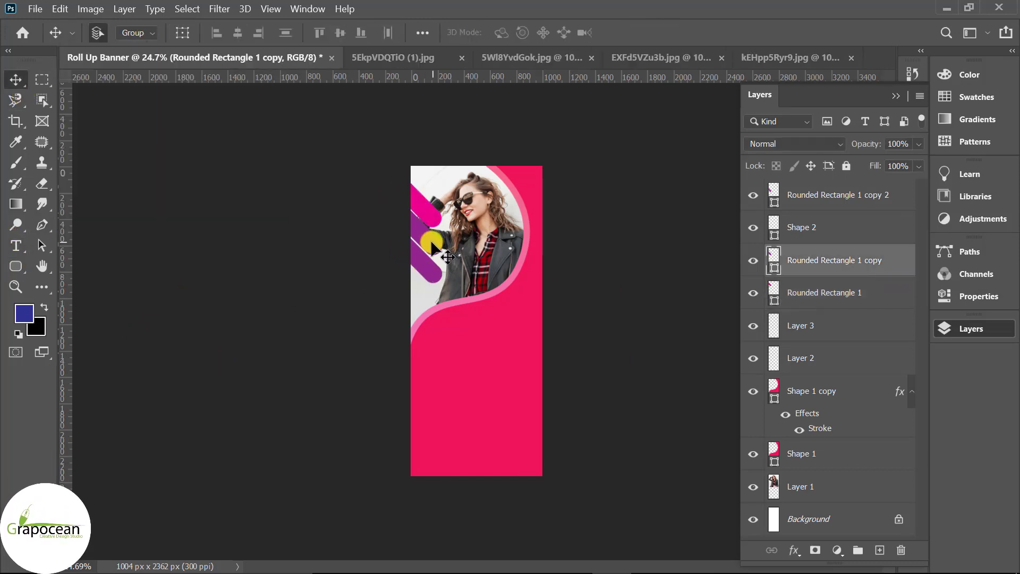
{"action": "left_click", "coordinate": [18, 260]}
{"action": "left_click", "coordinate": [183, 32]}
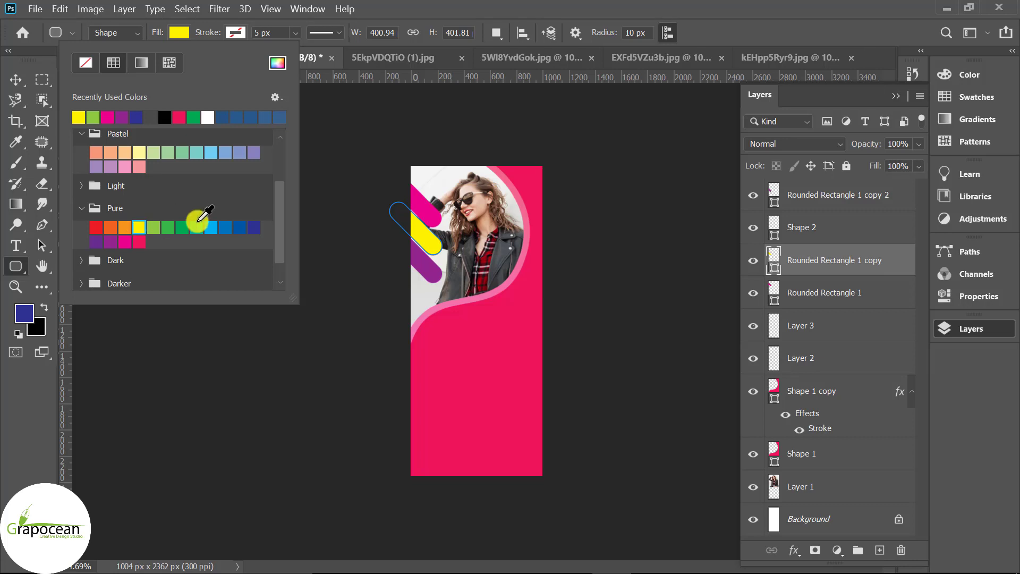
{"action": "left_click", "coordinate": [110, 229]}
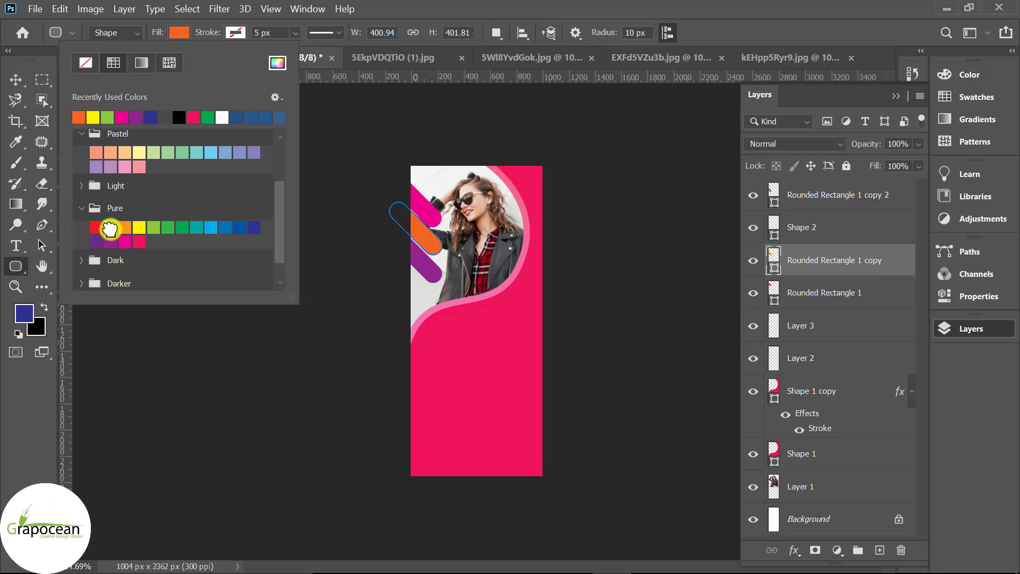
{"action": "left_click", "coordinate": [14, 74]}
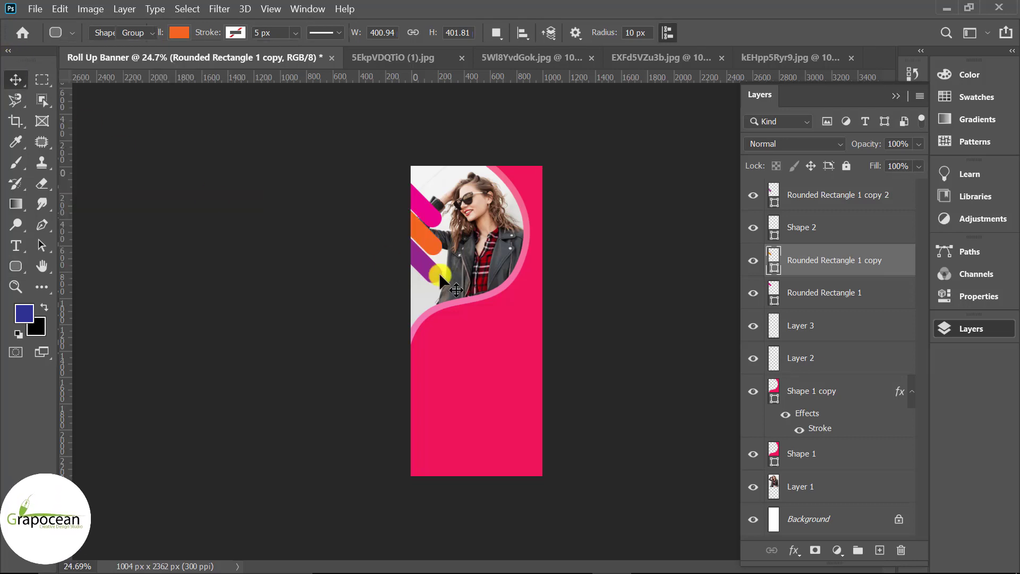
Step: Check the bottom stripe's fill, keeping it purple, and reselect it
{"action": "left_click", "coordinate": [438, 272]}
{"action": "key", "text": "u"}
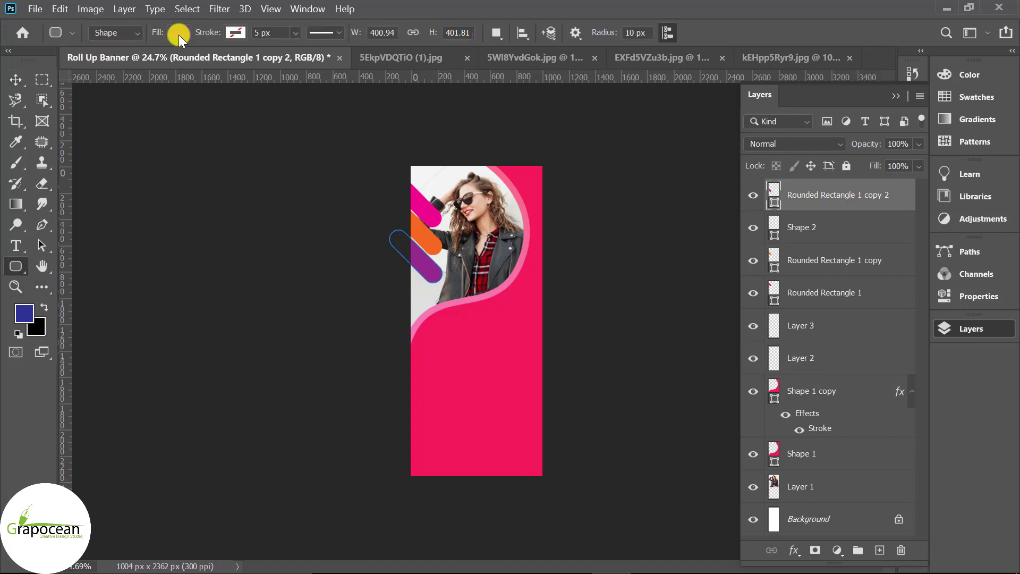
{"action": "left_click", "coordinate": [178, 32]}
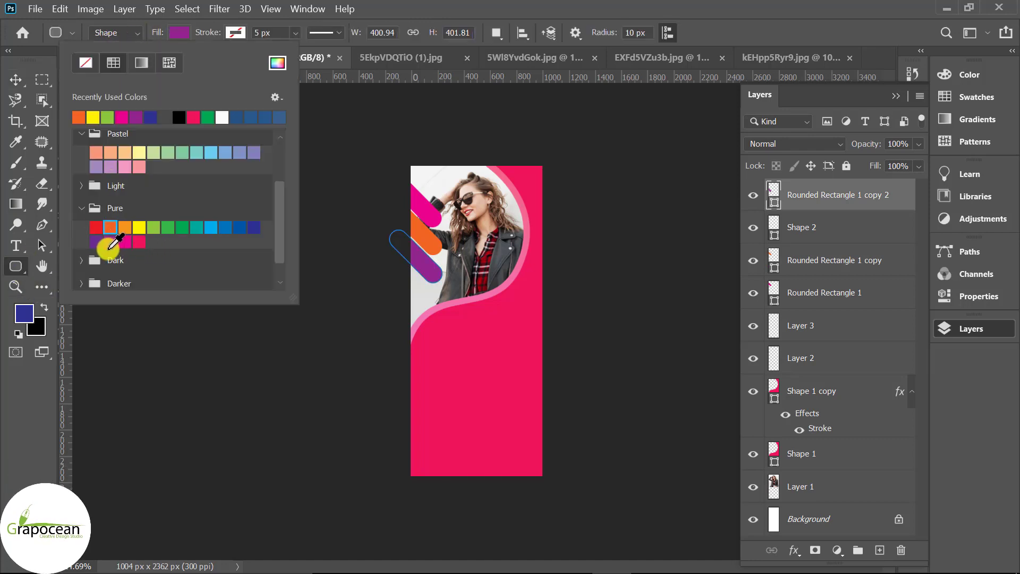
{"action": "left_click", "coordinate": [15, 80]}
{"action": "left_click", "coordinate": [175, 296]}
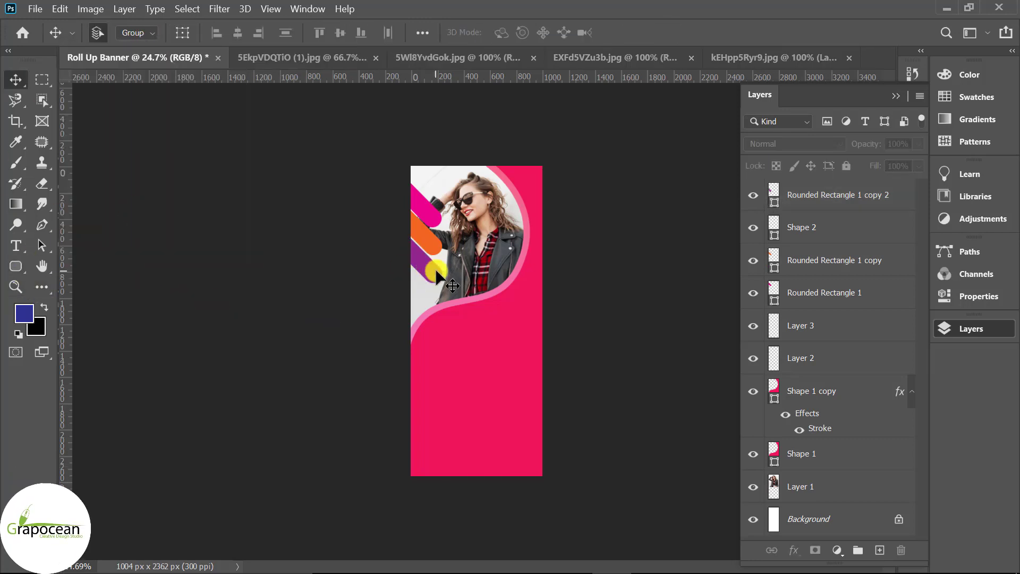
{"action": "left_click", "coordinate": [429, 275]}
Step: Set the bottom, orange middle and magenta stripes to 50% opacity
{"action": "left_click", "coordinate": [912, 159]}
{"action": "type", "text": "50"}
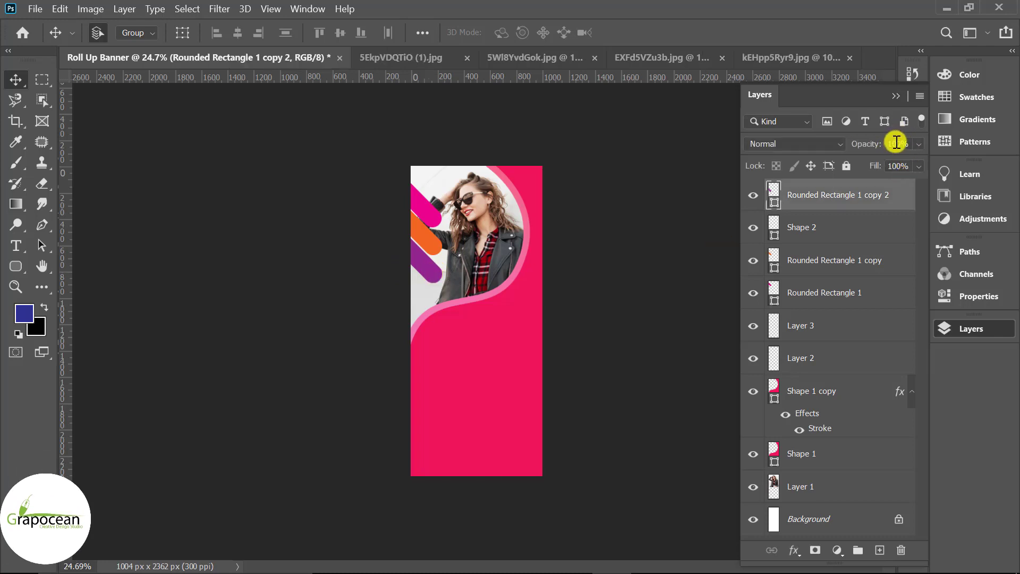
{"action": "key", "text": "Return"}
{"action": "left_click", "coordinate": [836, 258]}
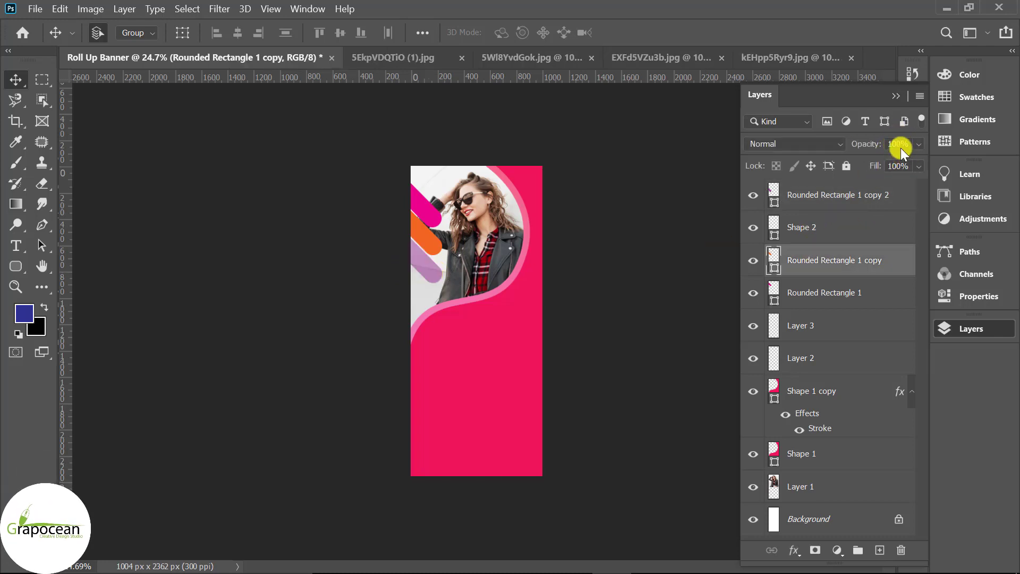
{"action": "left_click", "coordinate": [899, 144]}
{"action": "type", "text": "50"}
{"action": "key", "text": "Return"}
{"action": "left_click", "coordinate": [831, 295]}
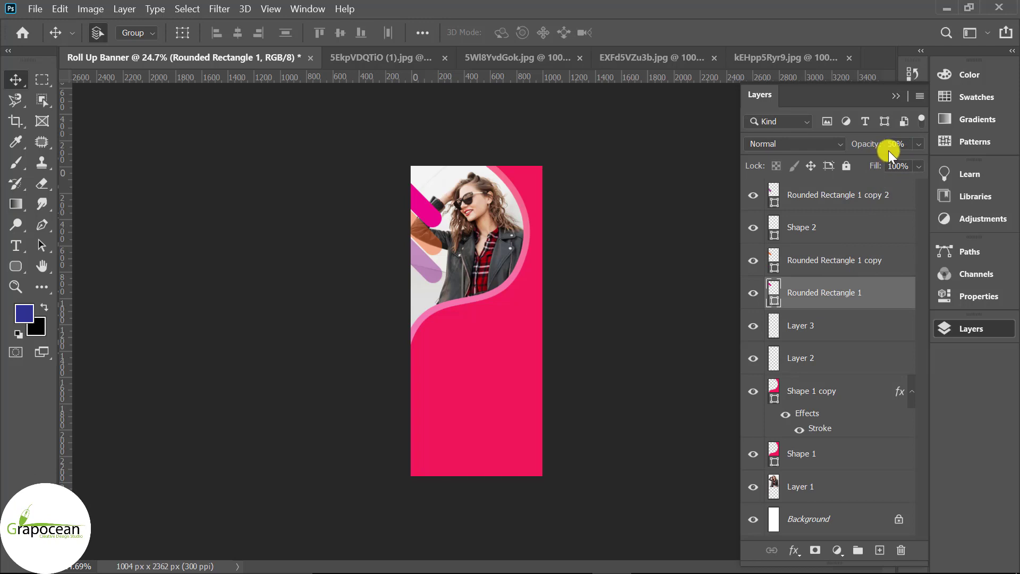
{"action": "key", "text": "5"}
{"action": "left_click", "coordinate": [601, 335]}
Step: Draw a 306 px white-filled circle near the pink curve below the photo
{"action": "key", "text": "ctrl+shift+alt+n"}
{"action": "key", "text": "ctrl+0"}
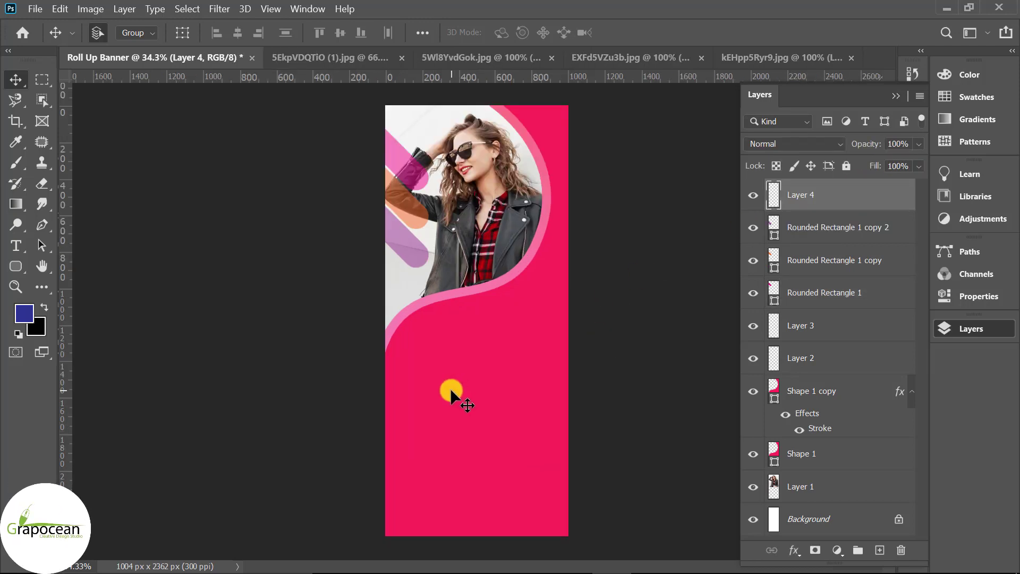
{"action": "right_click", "coordinate": [8, 269]}
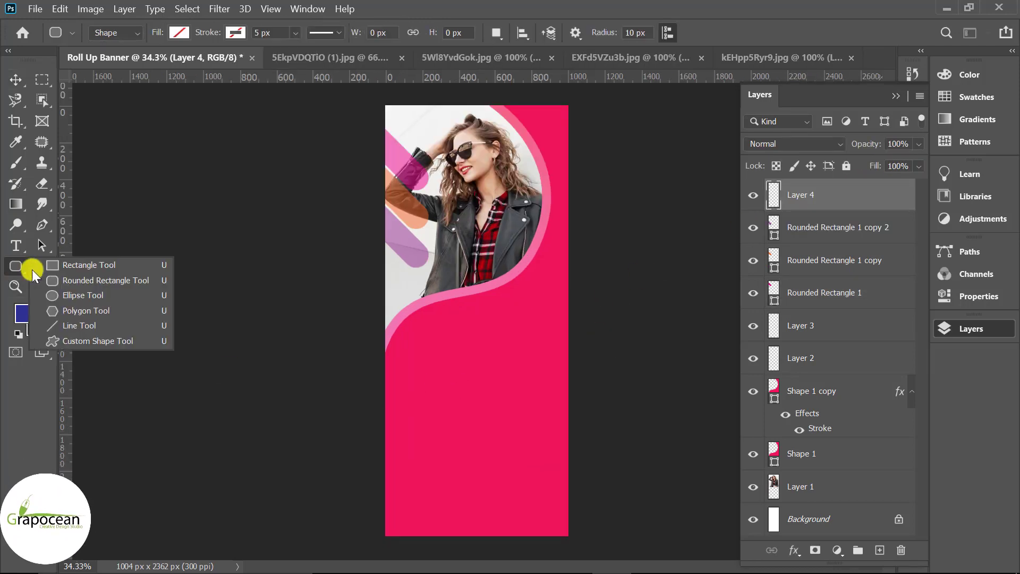
{"action": "left_click", "coordinate": [80, 292]}
{"action": "left_click_drag", "start_coordinate": [461, 340], "coordinate": [468, 346]}
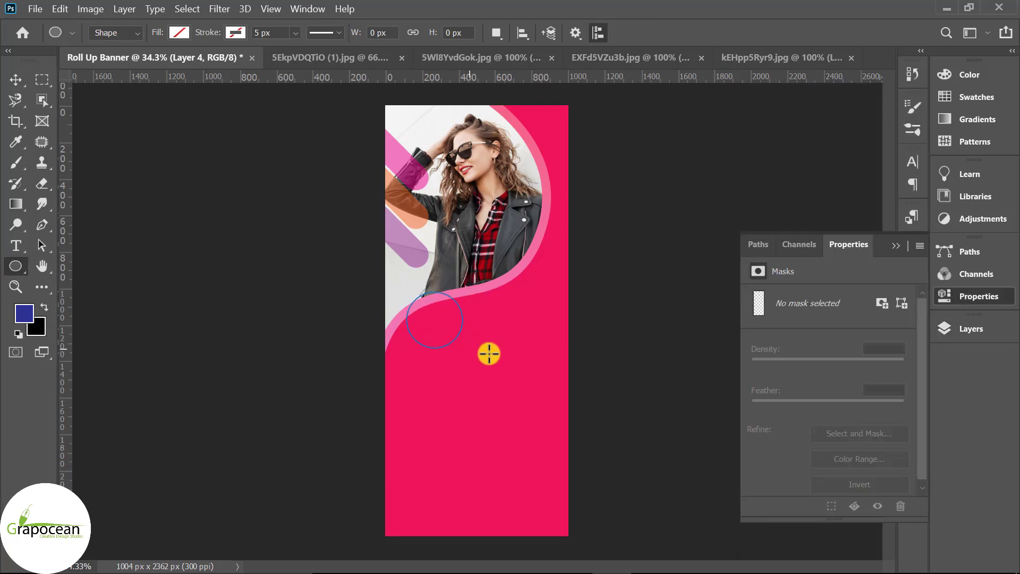
{"action": "left_click", "coordinate": [179, 32]}
{"action": "left_click", "coordinate": [95, 107]}
Step: Copy the circle twice and step the three circles diagonally up the curve
{"action": "left_click", "coordinate": [16, 79]}
{"action": "mouse_move", "coordinate": [434, 320]}
{"action": "left_mouse_down"}
{"action": "mouse_move", "coordinate": [435, 332]}
{"action": "mouse_move", "coordinate": [505, 321]}
{"action": "left_mouse_up"}
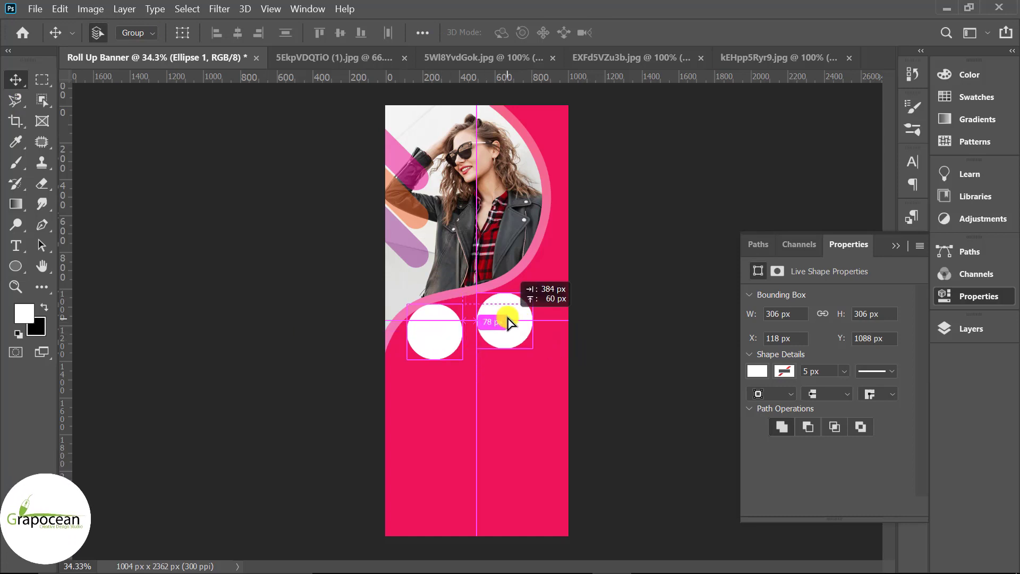
{"action": "scroll", "coordinate": [506, 321], "scroll_direction": "up", "scroll_amount": 1}
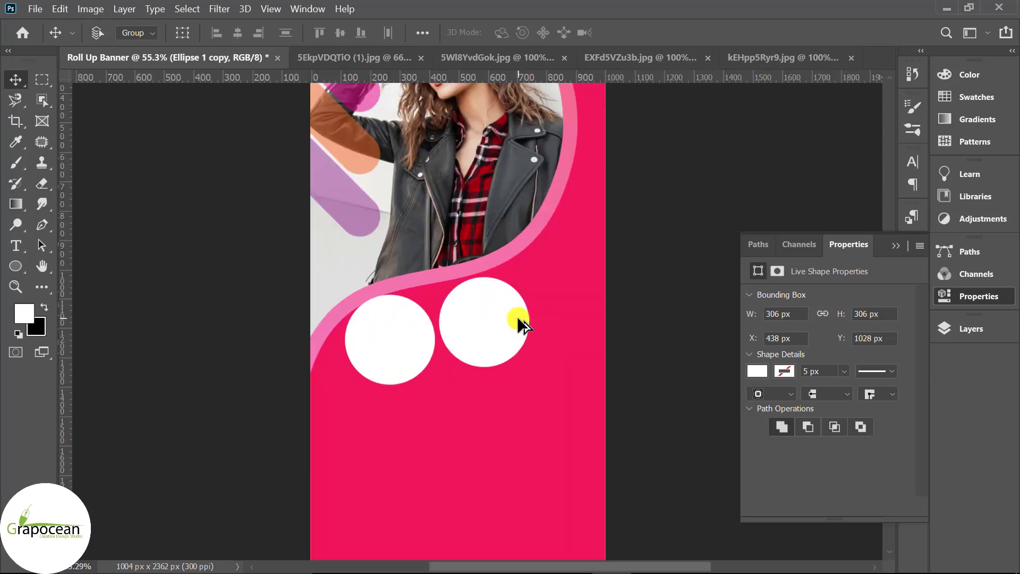
{"action": "scroll", "coordinate": [519, 321], "scroll_direction": "up", "scroll_amount": 1}
{"action": "left_click_drag", "start_coordinate": [357, 321], "coordinate": [348, 328]}
{"action": "mouse_move", "coordinate": [478, 309]}
{"action": "left_mouse_down"}
{"action": "mouse_move", "coordinate": [444, 284]}
{"action": "mouse_move", "coordinate": [514, 254]}
{"action": "left_mouse_up"}
{"action": "scroll", "coordinate": [455, 298], "scroll_direction": "down", "scroll_amount": 2}
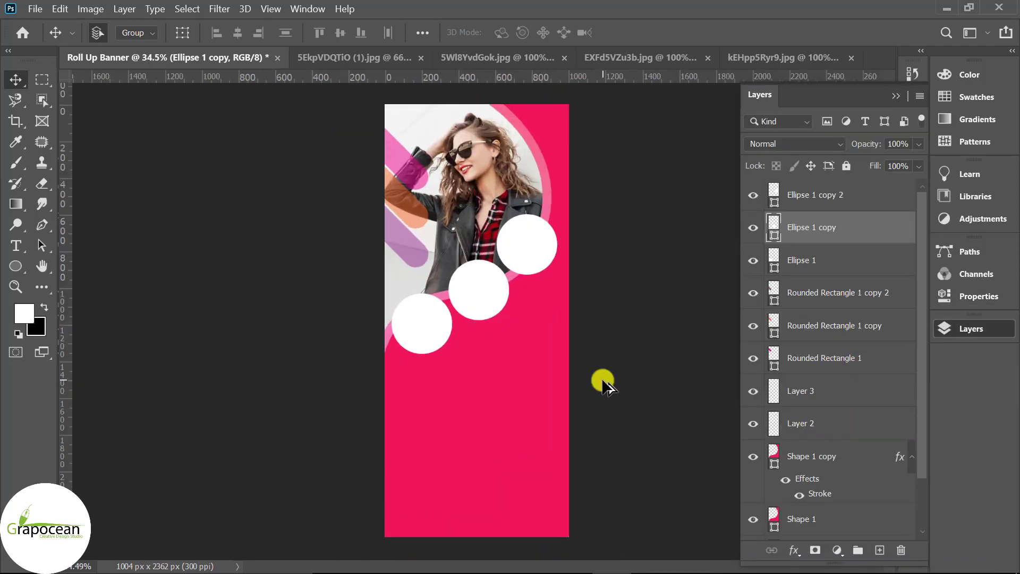
Step: Bring the coat photo into the banner and clip it to the middle circle
{"action": "left_click", "coordinate": [348, 60]}
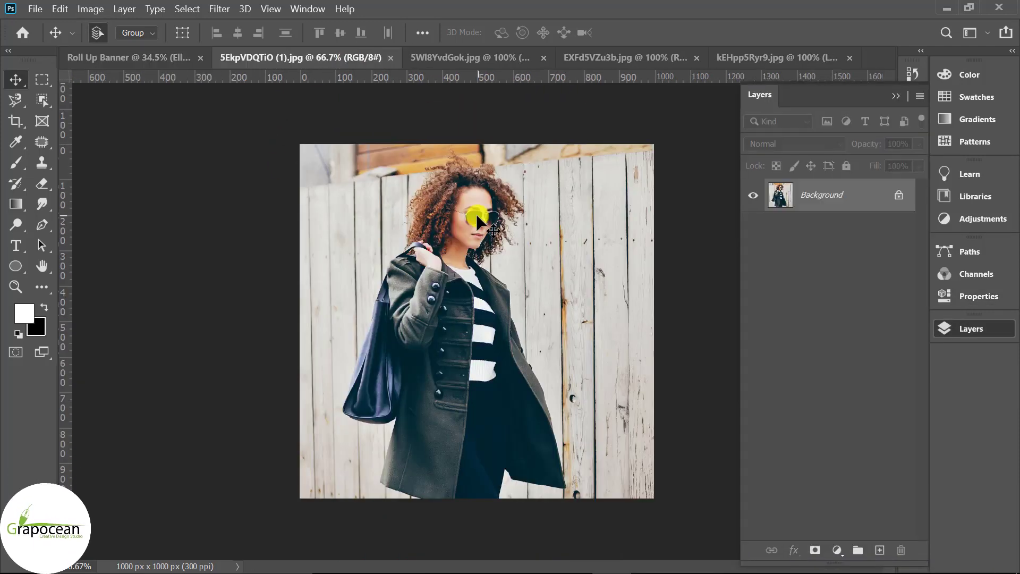
{"action": "left_click_drag", "start_coordinate": [483, 246], "coordinate": [427, 329]}
{"action": "left_click", "coordinate": [696, 277]}
{"action": "left_click", "coordinate": [899, 194]}
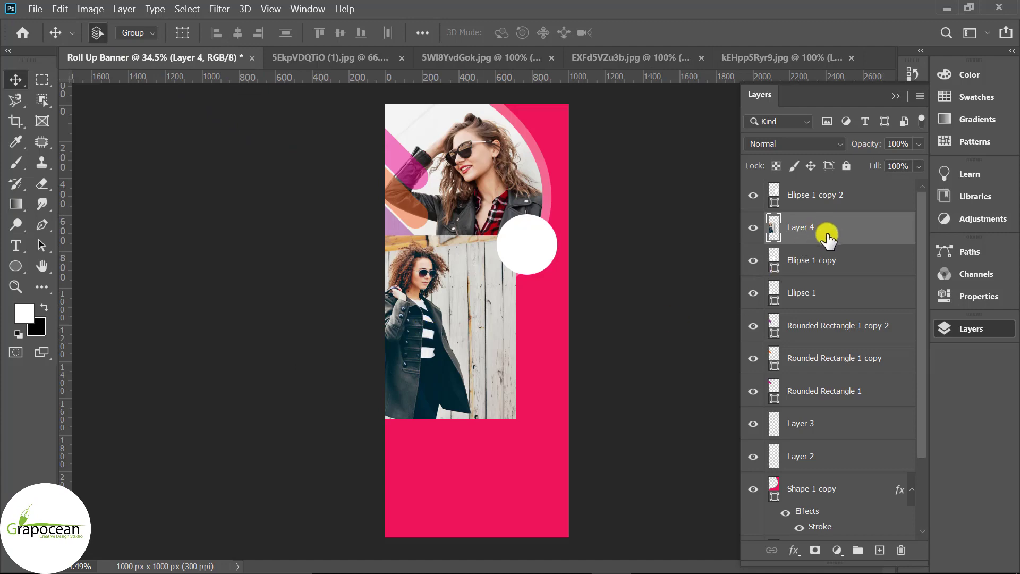
{"action": "right_click", "coordinate": [827, 237]}
{"action": "left_click", "coordinate": [684, 318]}
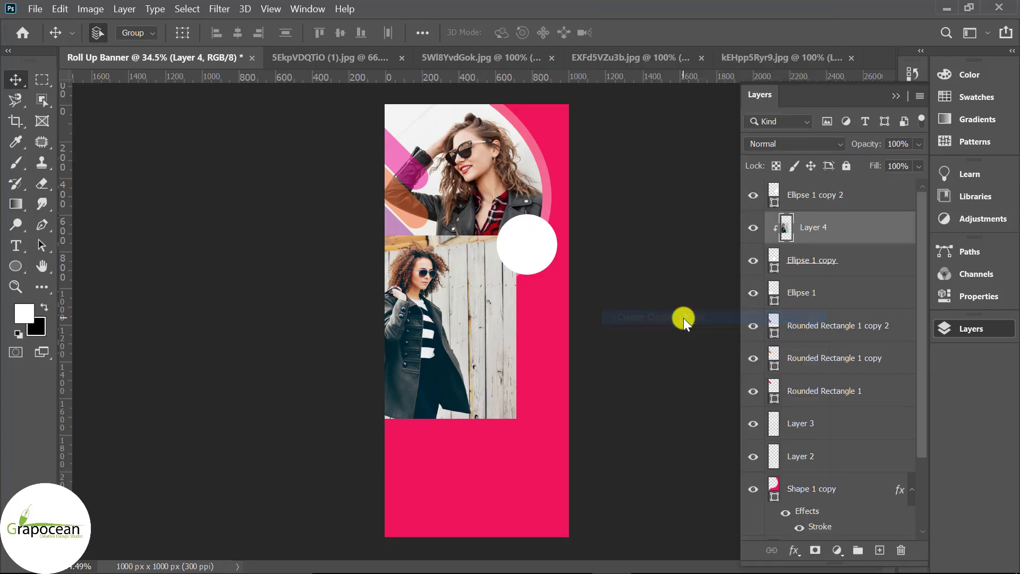
Step: Scale the clipped coat photo to roughly 42% so it fills the circle
{"action": "key", "text": "ctrl+t"}
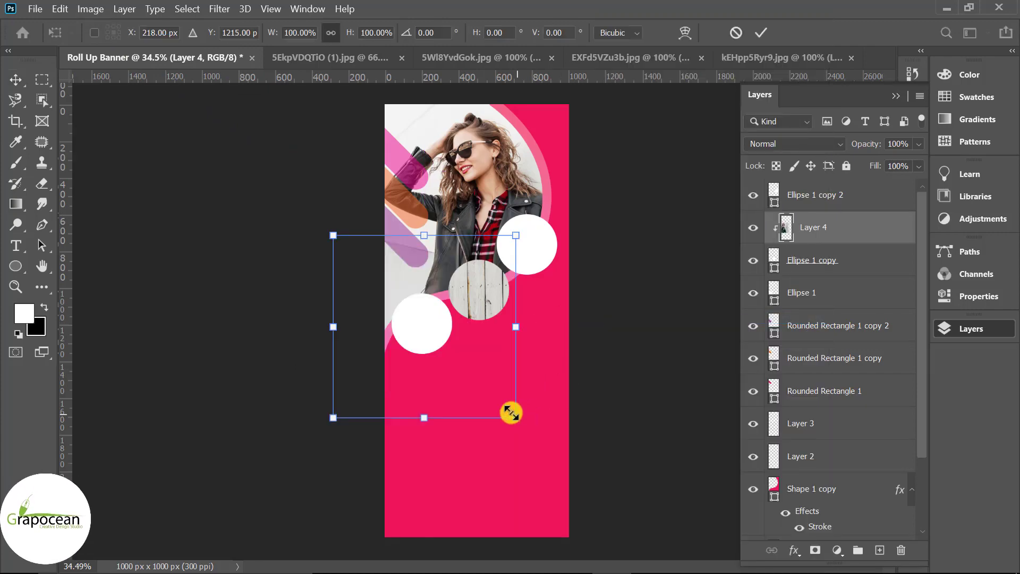
{"action": "mouse_move", "coordinate": [511, 413]}
{"action": "left_mouse_down"}
{"action": "mouse_move", "coordinate": [404, 357]}
{"action": "mouse_move", "coordinate": [458, 324]}
{"action": "left_mouse_up"}
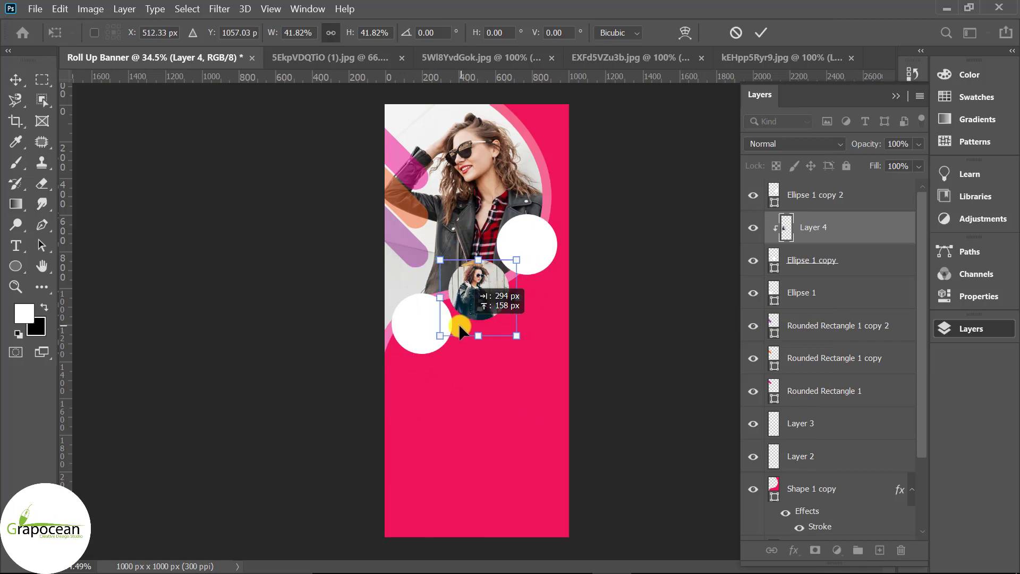
{"action": "scroll", "coordinate": [515, 336], "scroll_direction": "up", "scroll_amount": 2}
{"action": "scroll", "coordinate": [519, 338], "scroll_direction": "up", "scroll_amount": 2}
{"action": "left_click_drag", "start_coordinate": [521, 340], "coordinate": [540, 357]}
{"action": "left_click", "coordinate": [762, 34]}
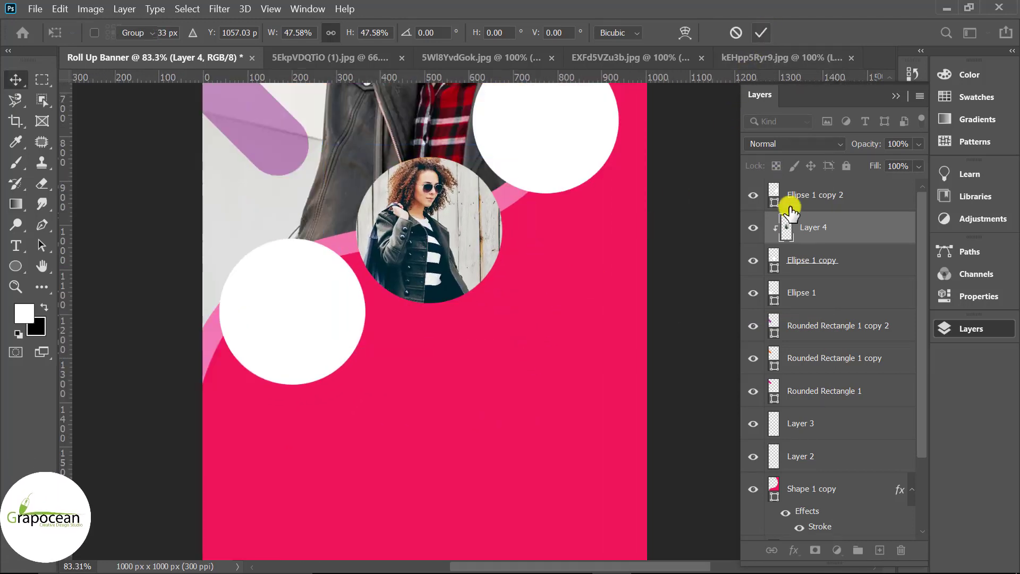
Step: Open the middle circle's layer style at the Color Overlay settings
{"action": "left_click", "coordinate": [821, 266]}
{"action": "right_click", "coordinate": [821, 266]}
{"action": "left_click", "coordinate": [845, 24]}
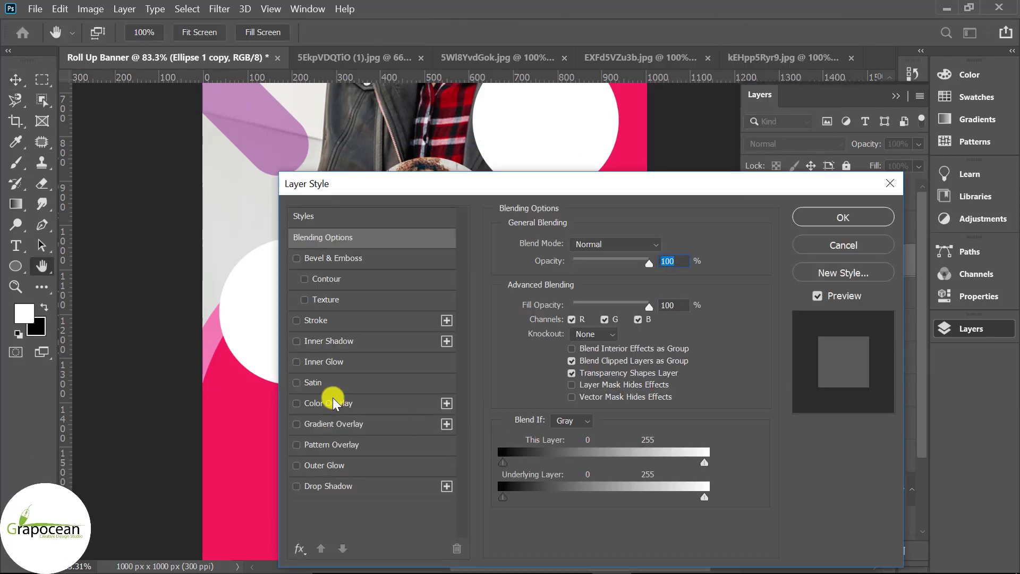
{"action": "left_click", "coordinate": [335, 403]}
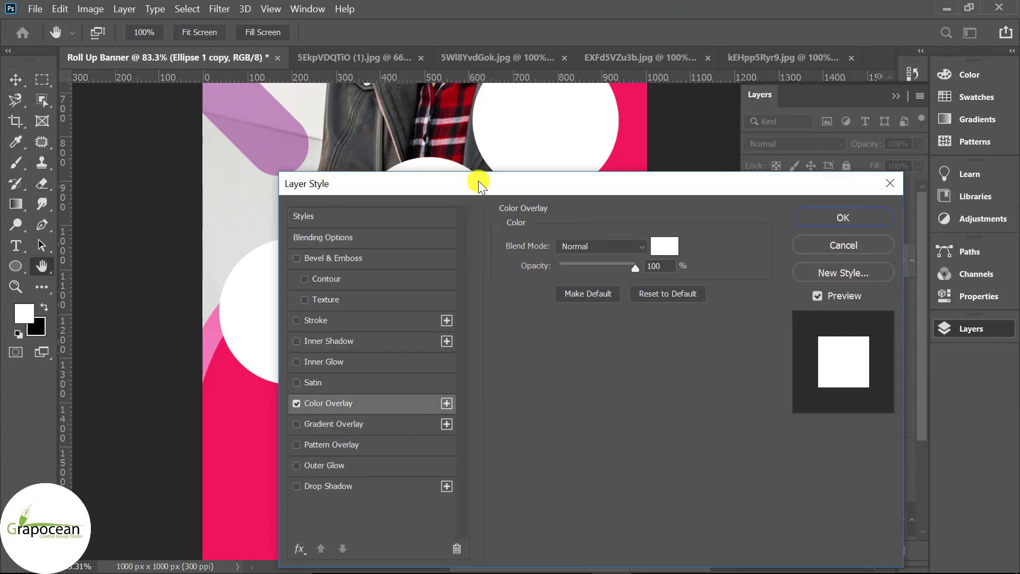
Step: Replace the middle circle's white Color Overlay with an 8 px pink gradient Stroke
{"action": "left_click_drag", "start_coordinate": [478, 183], "coordinate": [697, 153]}
{"action": "left_click", "coordinate": [515, 373]}
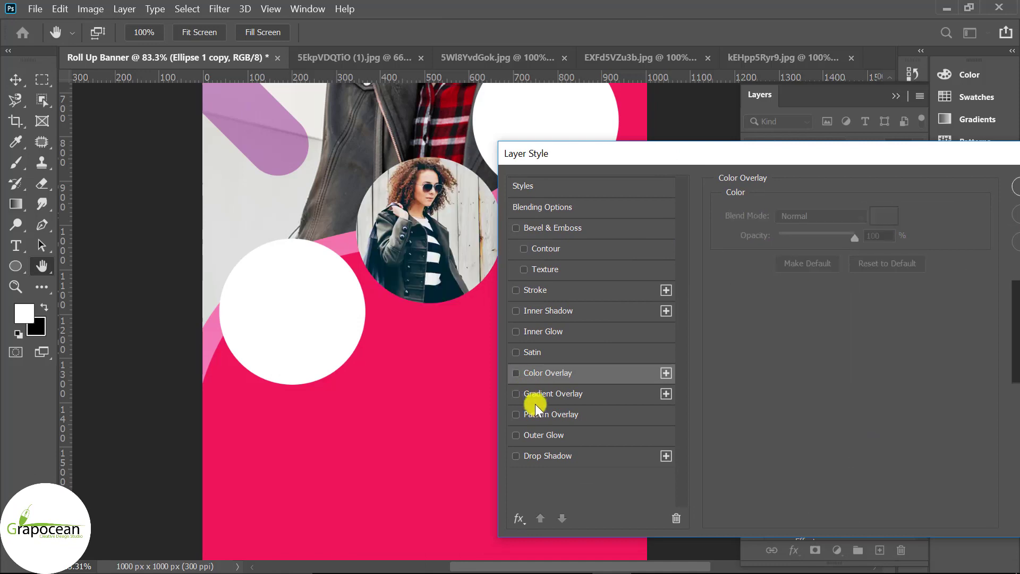
{"action": "left_click", "coordinate": [540, 329]}
{"action": "left_click", "coordinate": [516, 331]}
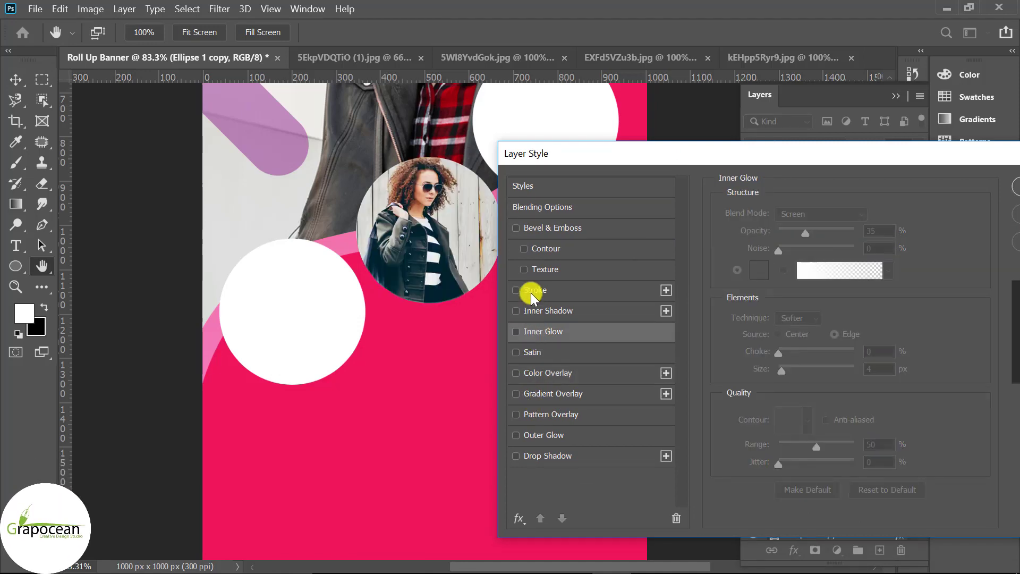
{"action": "left_click", "coordinate": [531, 291]}
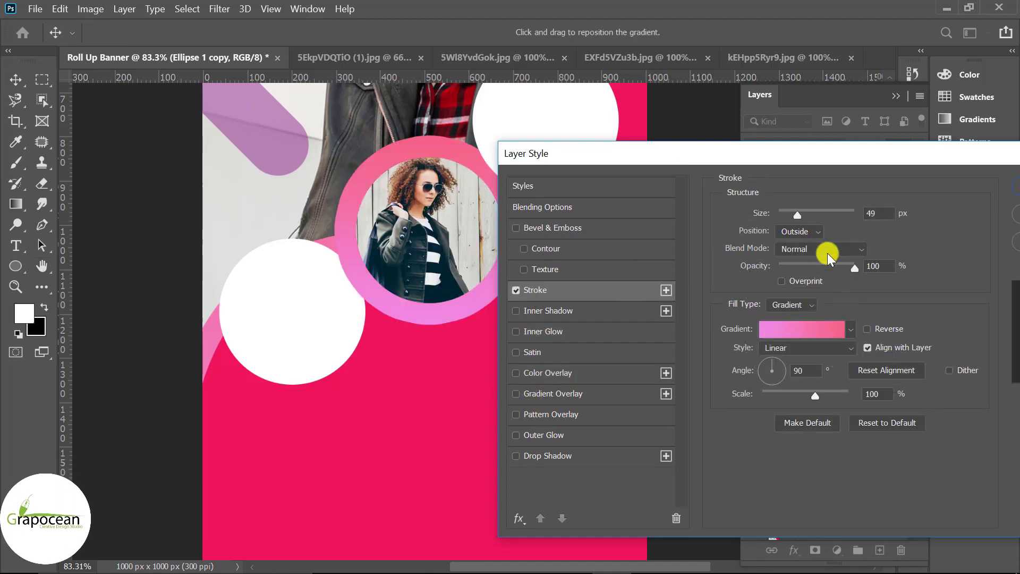
{"action": "left_click_drag", "start_coordinate": [798, 216], "coordinate": [785, 215]}
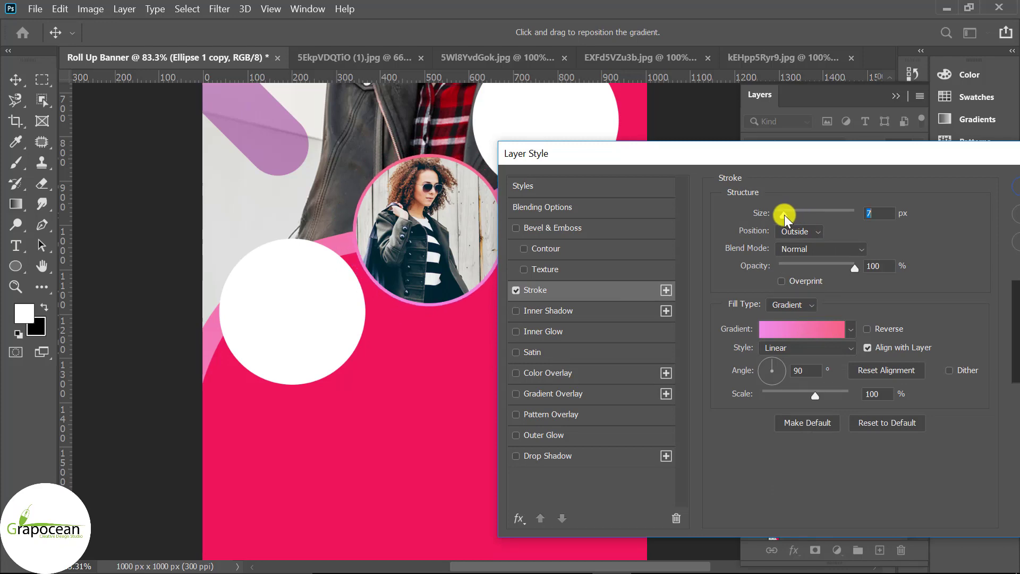
{"action": "left_click_drag", "start_coordinate": [732, 154], "coordinate": [476, 257]}
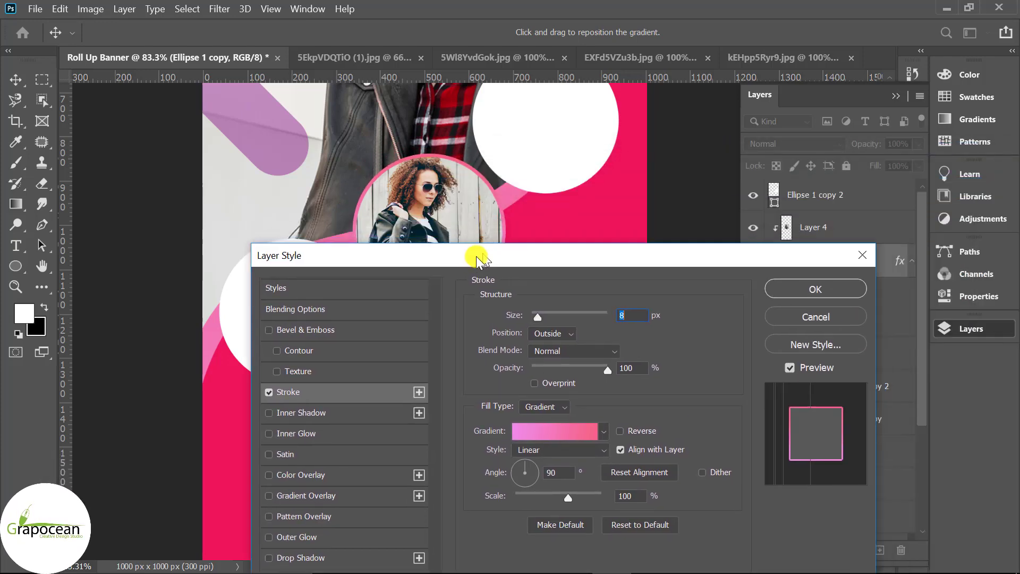
{"action": "left_click", "coordinate": [754, 324]}
{"action": "scroll", "coordinate": [527, 362], "scroll_direction": "down", "scroll_amount": 3}
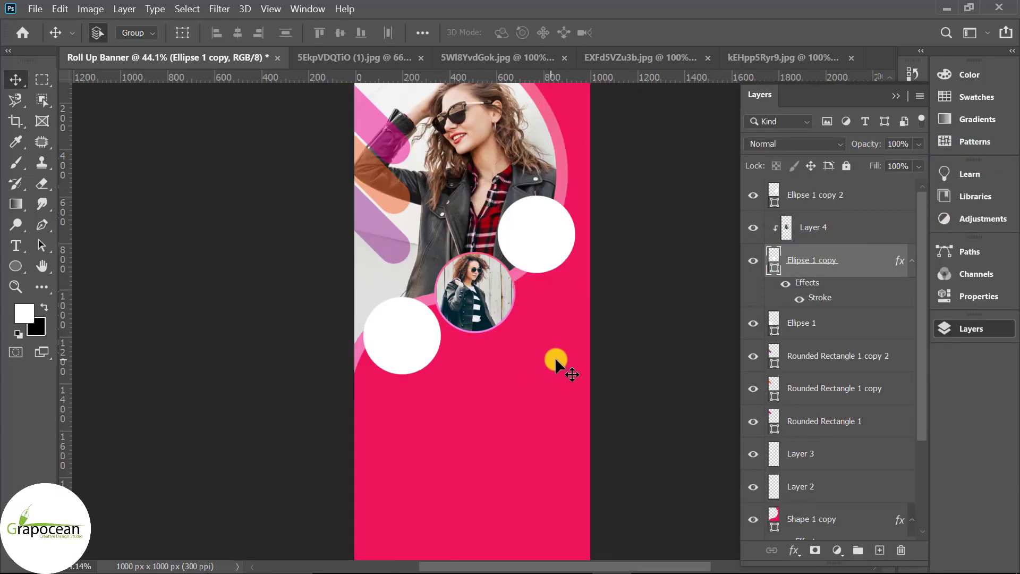
Step: Unlock the sunglasses photo, drag it into the banner and clip it to the upper-right circle
{"action": "left_click", "coordinate": [535, 229]}
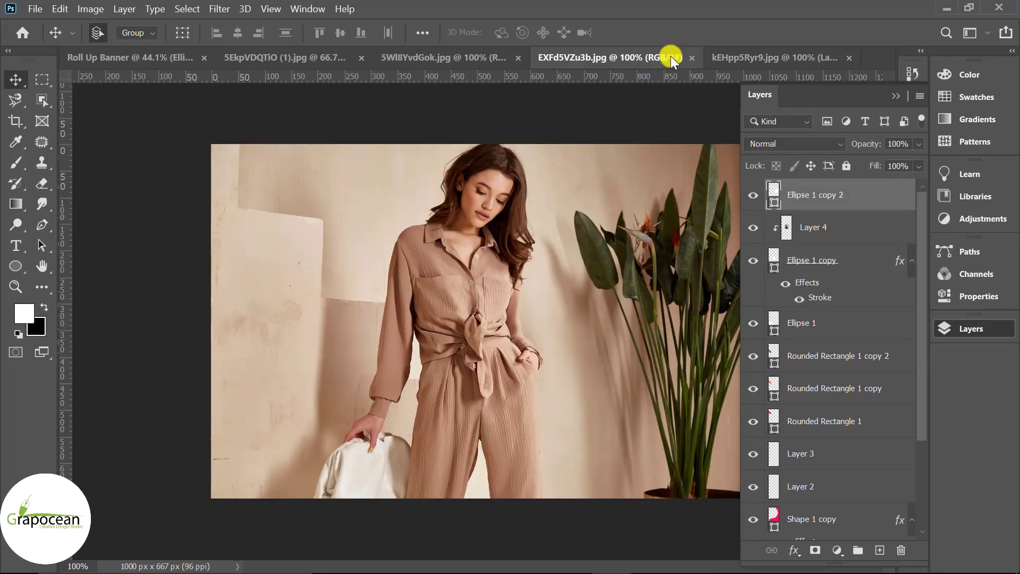
{"action": "left_click", "coordinate": [674, 56]}
{"action": "left_click_drag", "start_coordinate": [526, 200], "coordinate": [416, 207]}
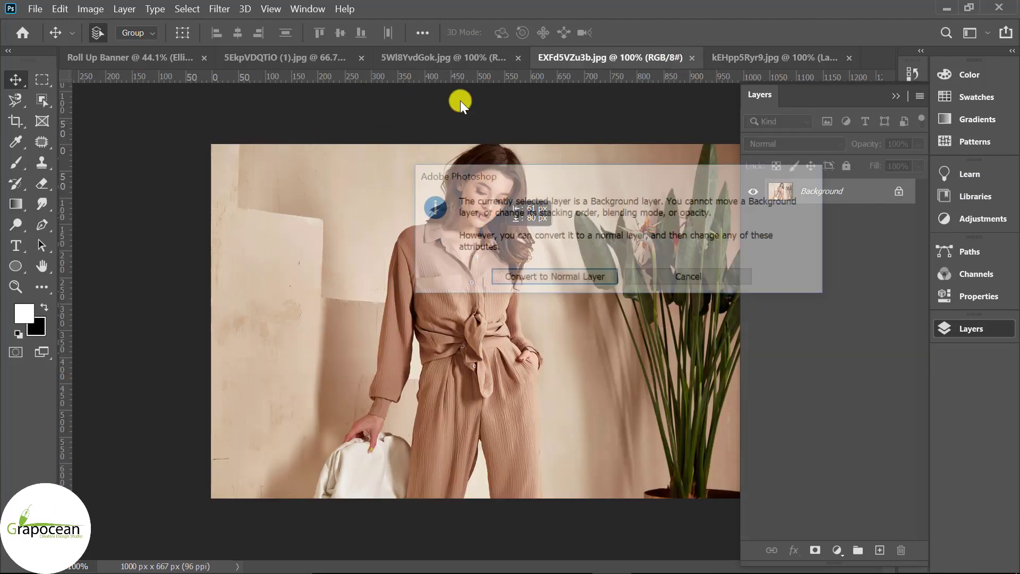
{"action": "left_click", "coordinate": [706, 286]}
{"action": "left_click", "coordinate": [475, 50]}
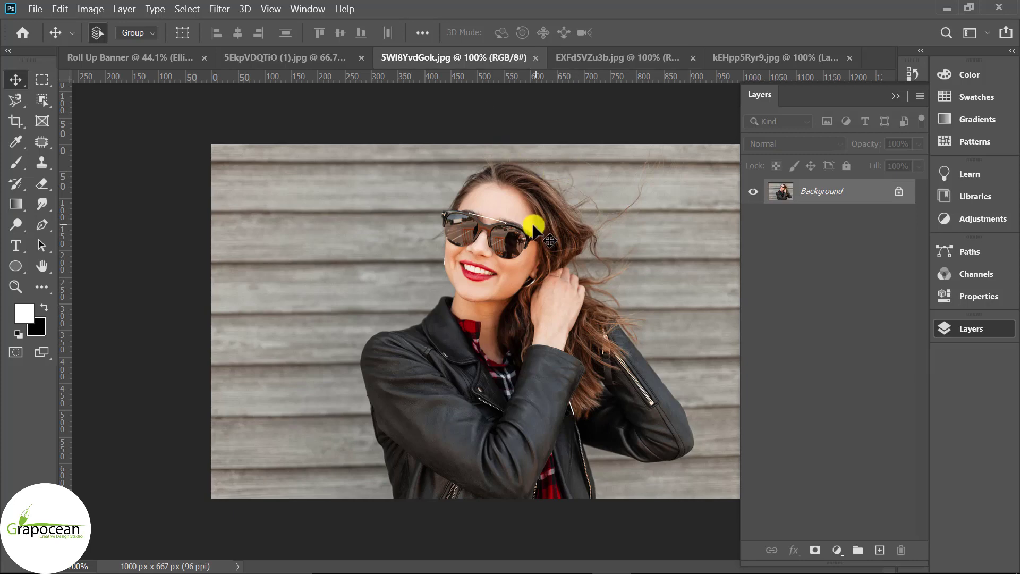
{"action": "left_click", "coordinate": [735, 279]}
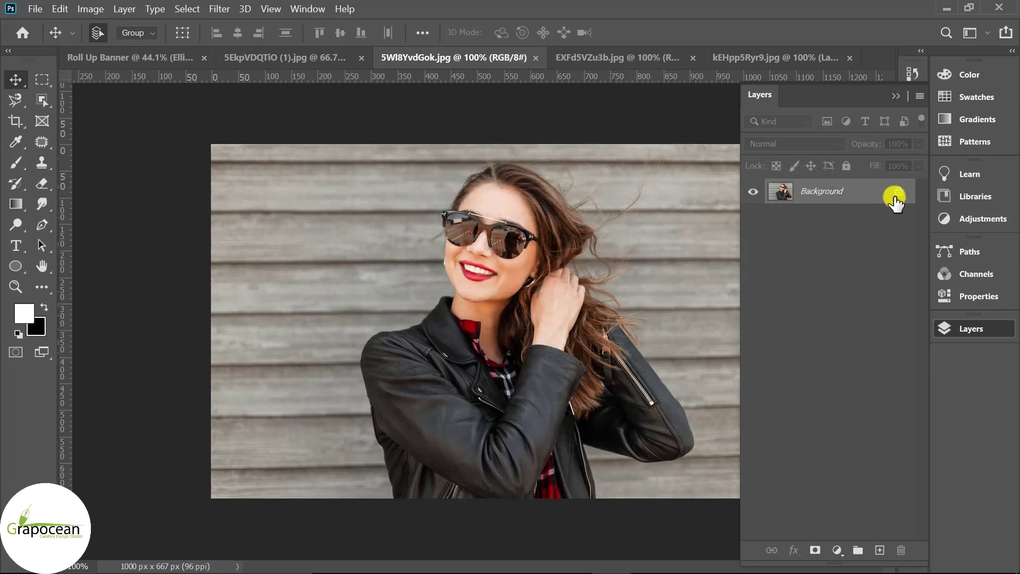
{"action": "left_click", "coordinate": [898, 191]}
{"action": "left_click_drag", "start_coordinate": [557, 227], "coordinate": [537, 240]}
{"action": "right_click", "coordinate": [807, 202]}
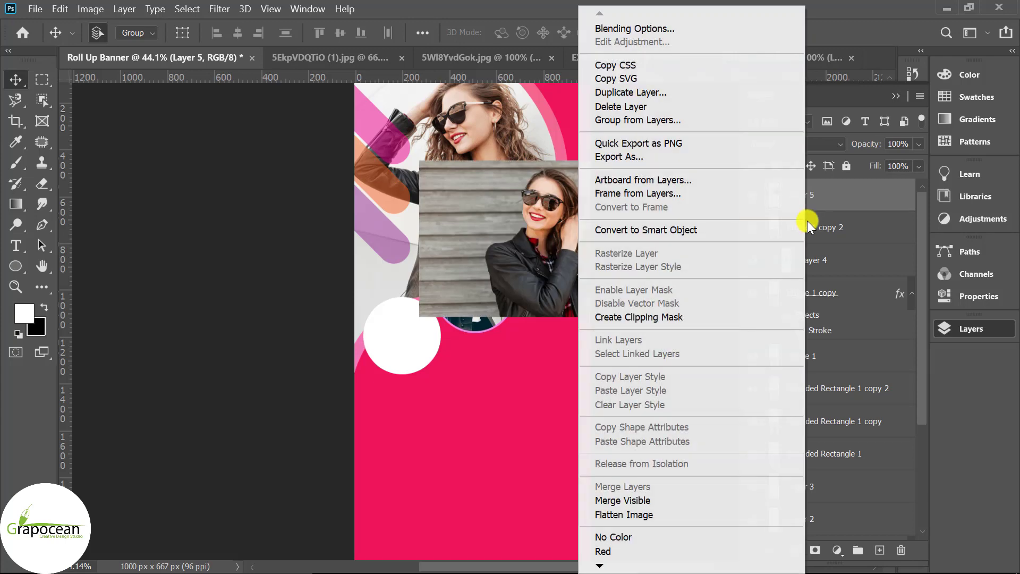
{"action": "left_click", "coordinate": [658, 320]}
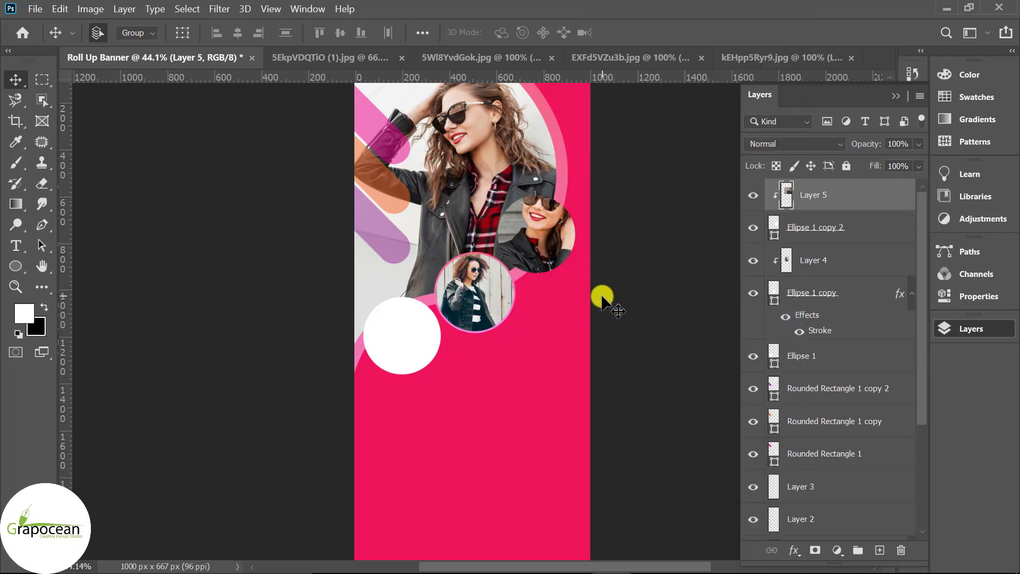
Step: Scale the sunglasses photo to about 72% and centre the face in the circle
{"action": "key", "text": "ctrl+t"}
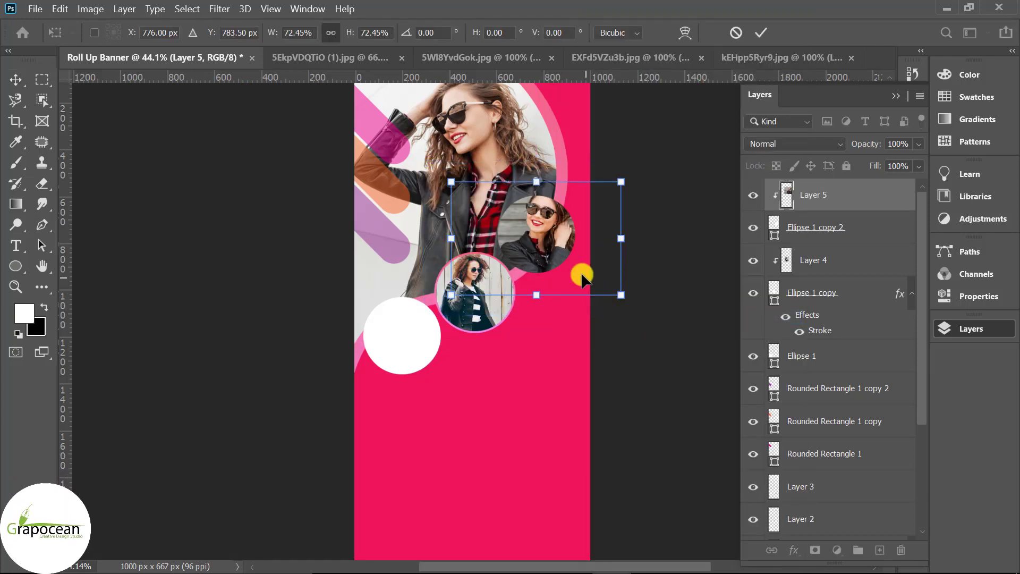
{"action": "left_click_drag", "start_coordinate": [583, 276], "coordinate": [566, 280]}
{"action": "left_click", "coordinate": [760, 32]}
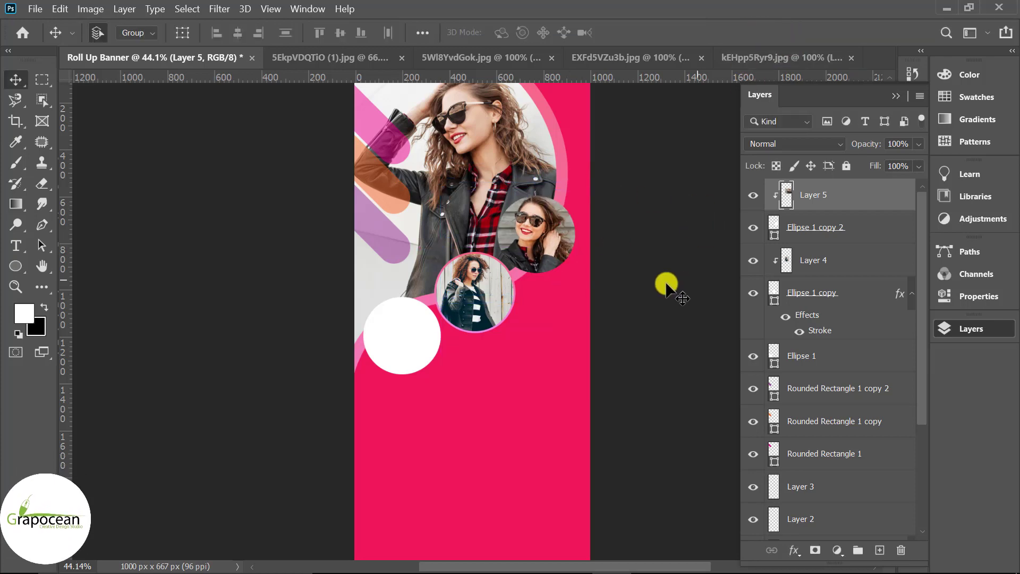
{"action": "right_click", "coordinate": [866, 226]}
Step: Give the upper-right circle an 8 px pink gradient Stroke with other effects off
{"action": "left_click", "coordinate": [626, 224]}
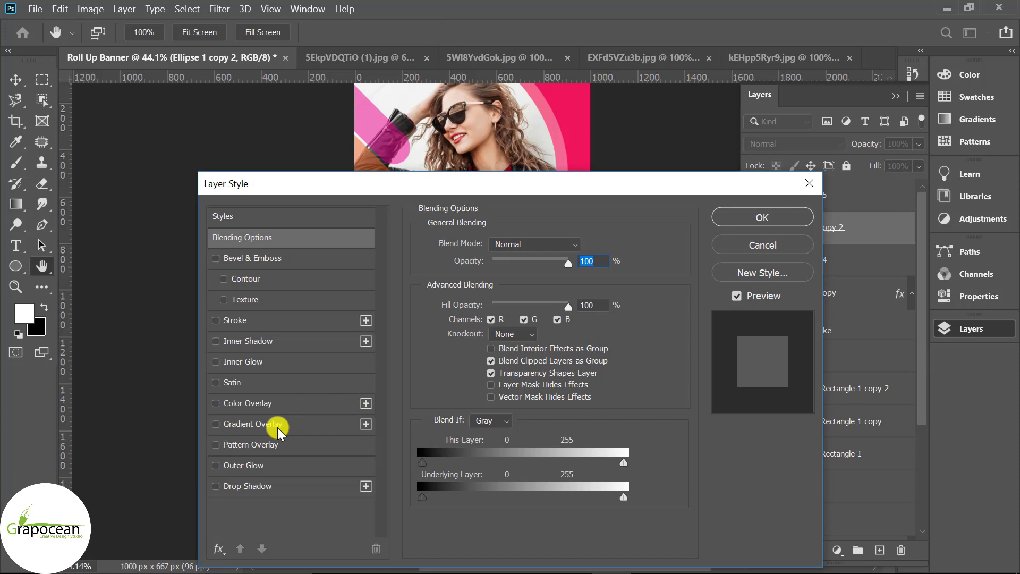
{"action": "left_click", "coordinate": [278, 425]}
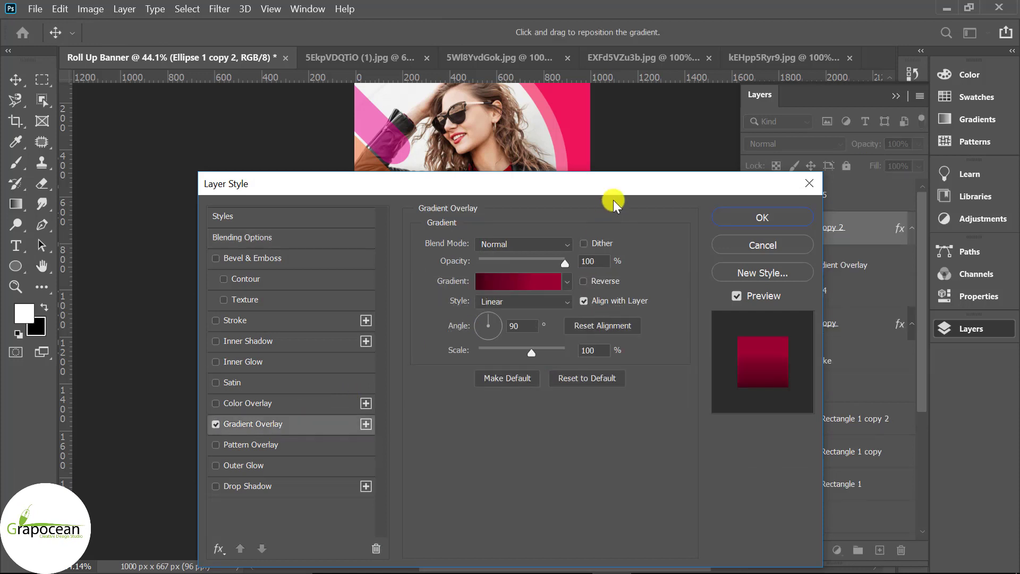
{"action": "left_click_drag", "start_coordinate": [611, 188], "coordinate": [972, 160]}
{"action": "left_click", "coordinate": [577, 396]}
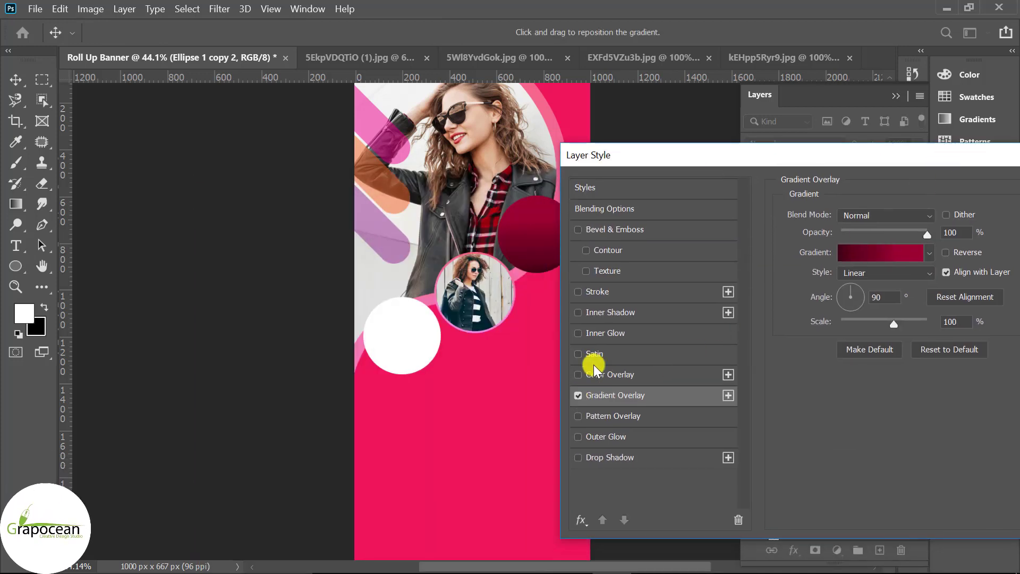
{"action": "left_click", "coordinate": [607, 272]}
{"action": "left_click", "coordinate": [613, 291]}
{"action": "left_click", "coordinate": [586, 271]}
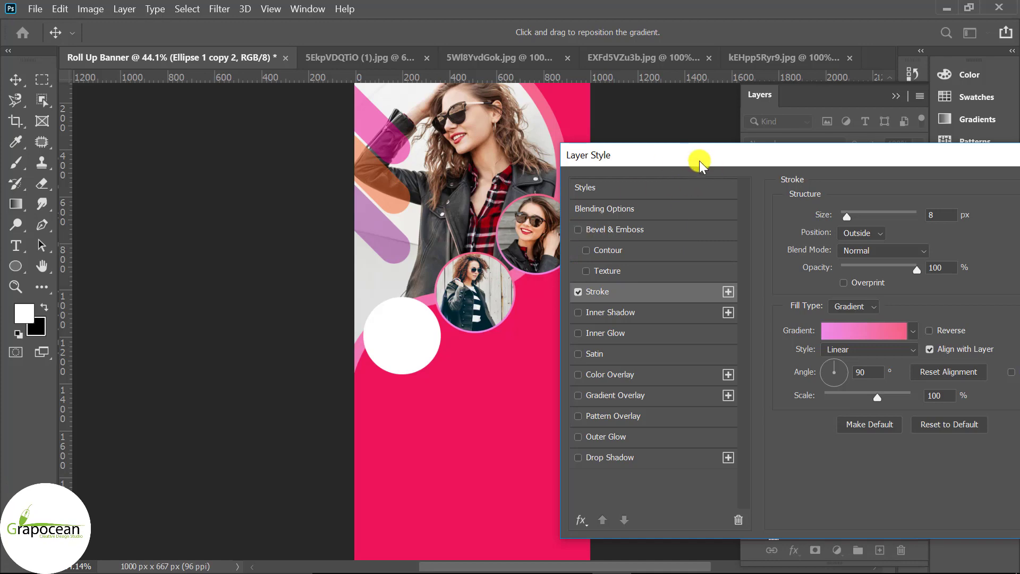
{"action": "mouse_move", "coordinate": [699, 160]}
{"action": "left_mouse_down"}
{"action": "mouse_move", "coordinate": [910, 225]}
{"action": "mouse_move", "coordinate": [906, 270]}
{"action": "mouse_move", "coordinate": [412, 348]}
{"action": "left_mouse_up"}
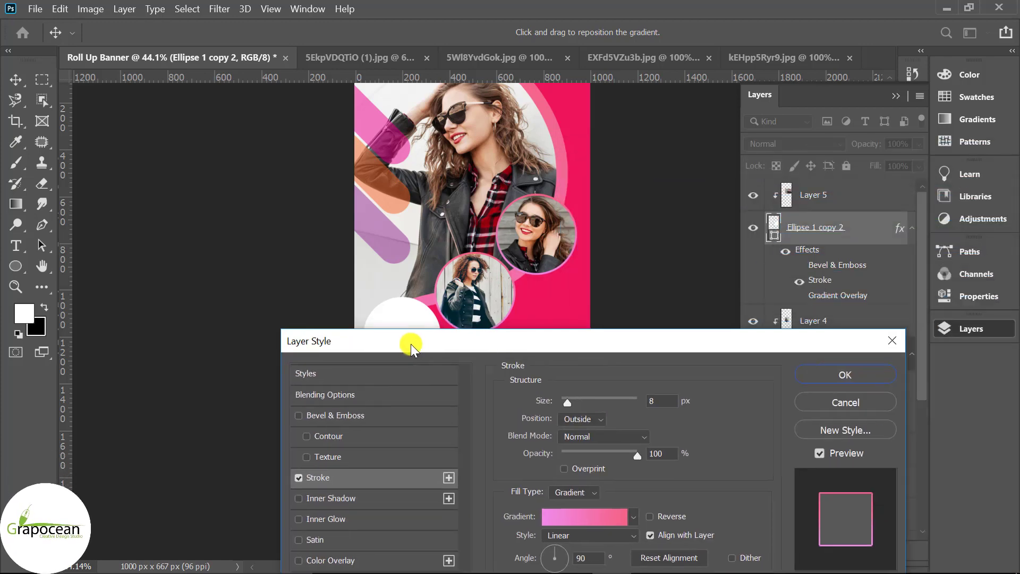
{"action": "left_click", "coordinate": [818, 376]}
{"action": "left_click", "coordinate": [417, 339]}
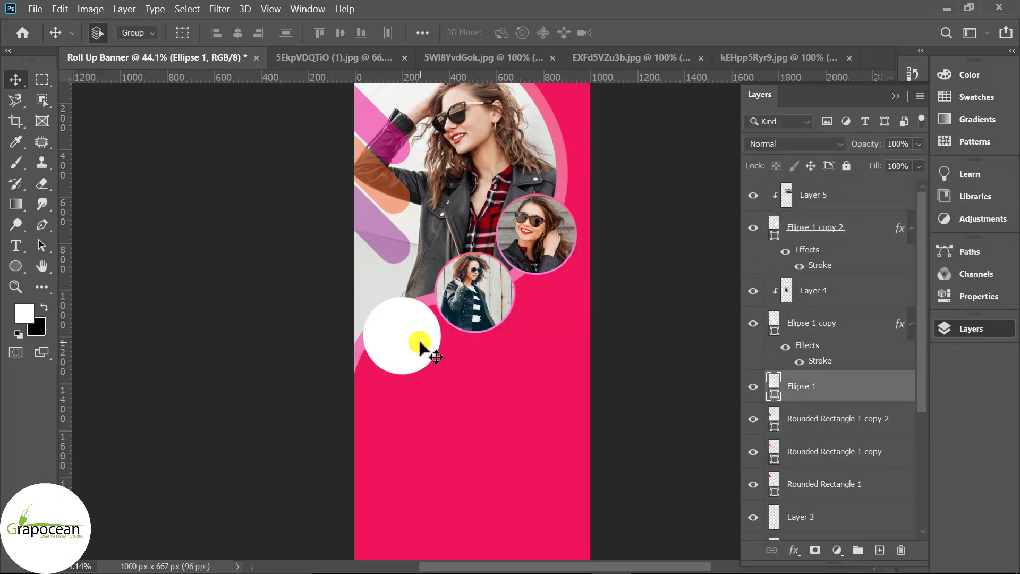
Step: Unlock the beige-outfit photo, drag it into the banner and clip it to Ellipse 1
{"action": "left_click", "coordinate": [782, 55]}
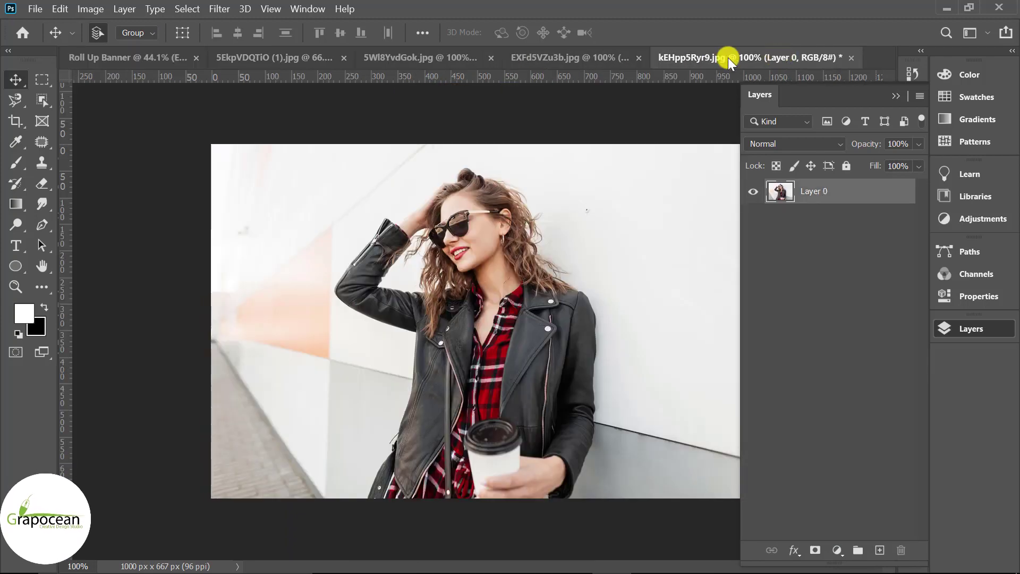
{"action": "left_click", "coordinate": [572, 55]}
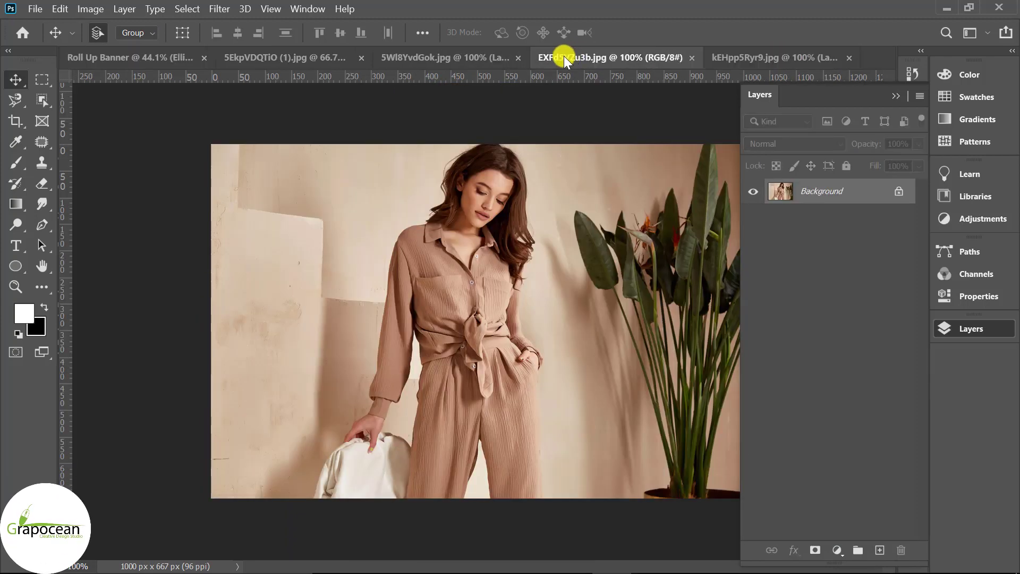
{"action": "left_click", "coordinate": [902, 195]}
{"action": "mouse_move", "coordinate": [485, 200]}
{"action": "left_mouse_down"}
{"action": "mouse_move", "coordinate": [203, 144]}
{"action": "mouse_move", "coordinate": [411, 333]}
{"action": "left_mouse_up"}
{"action": "right_click", "coordinate": [877, 387]}
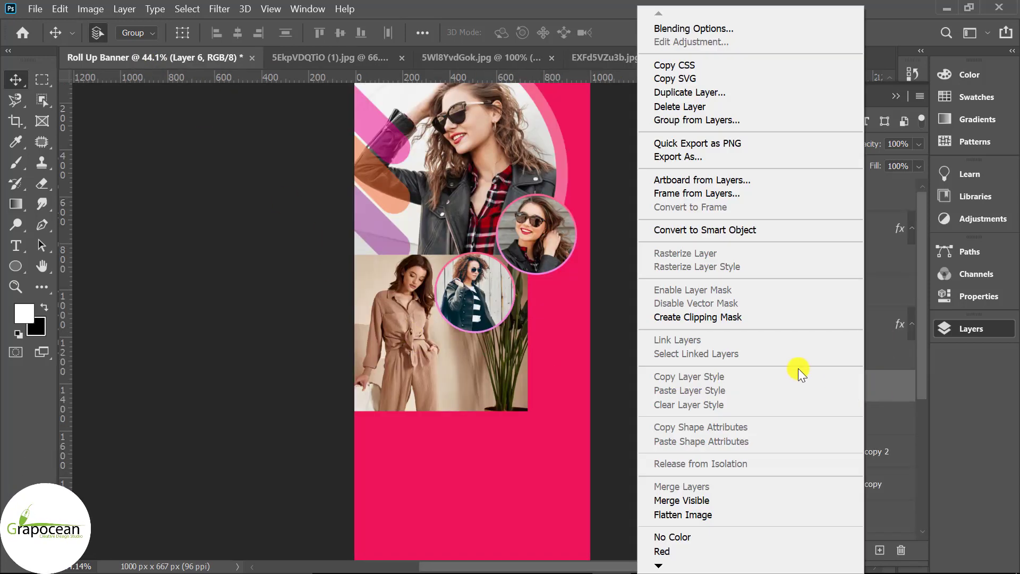
{"action": "left_click", "coordinate": [706, 318]}
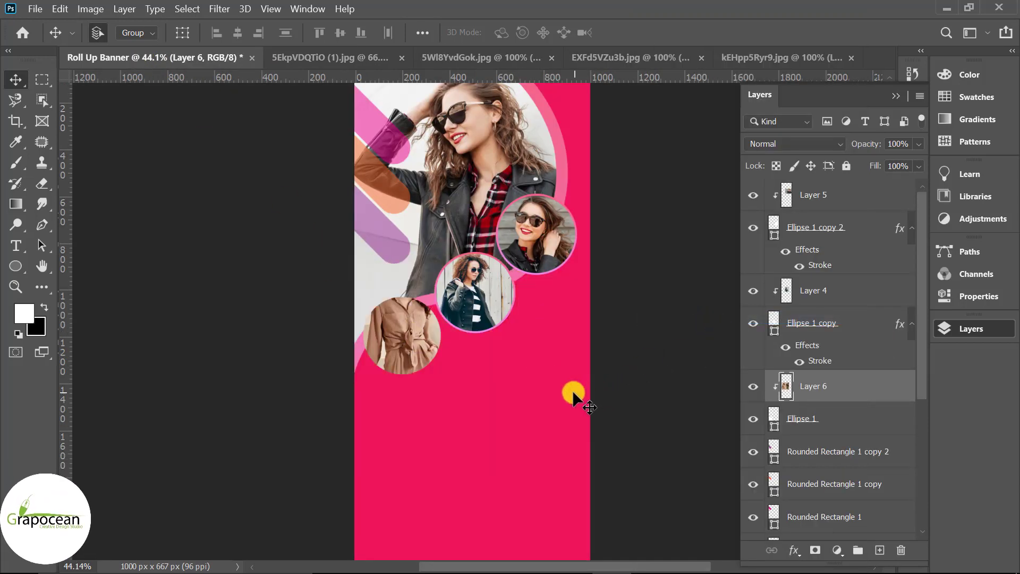
Step: Scale the beige-outfit photo to 84.37% and centre it in the lower-left circle
{"action": "key", "text": "ctrl+t"}
{"action": "left_click_drag", "start_coordinate": [526, 414], "coordinate": [556, 429]}
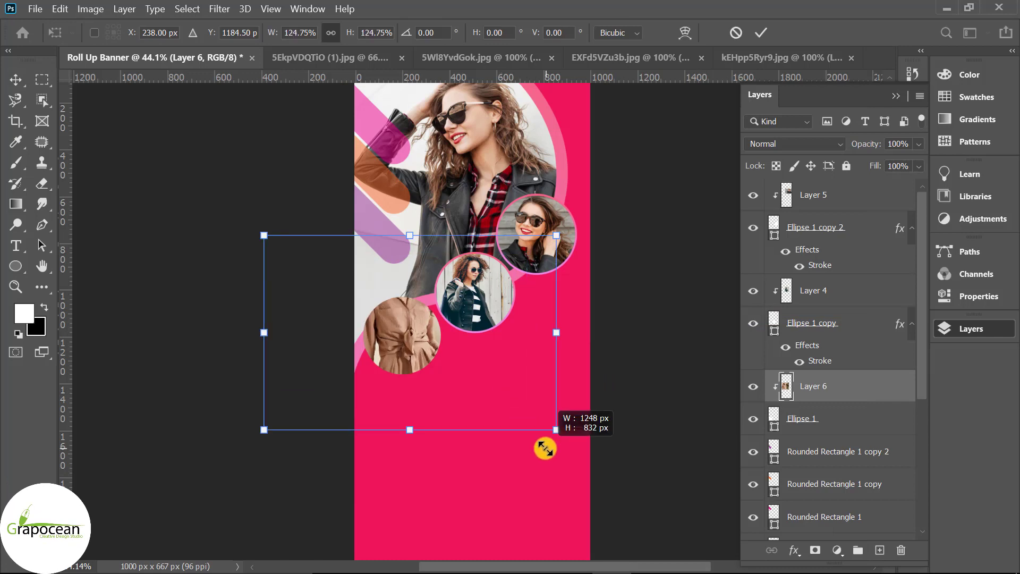
{"action": "mouse_move", "coordinate": [437, 437]}
{"action": "left_mouse_down"}
{"action": "mouse_move", "coordinate": [437, 327]}
{"action": "mouse_move", "coordinate": [429, 334]}
{"action": "left_mouse_up"}
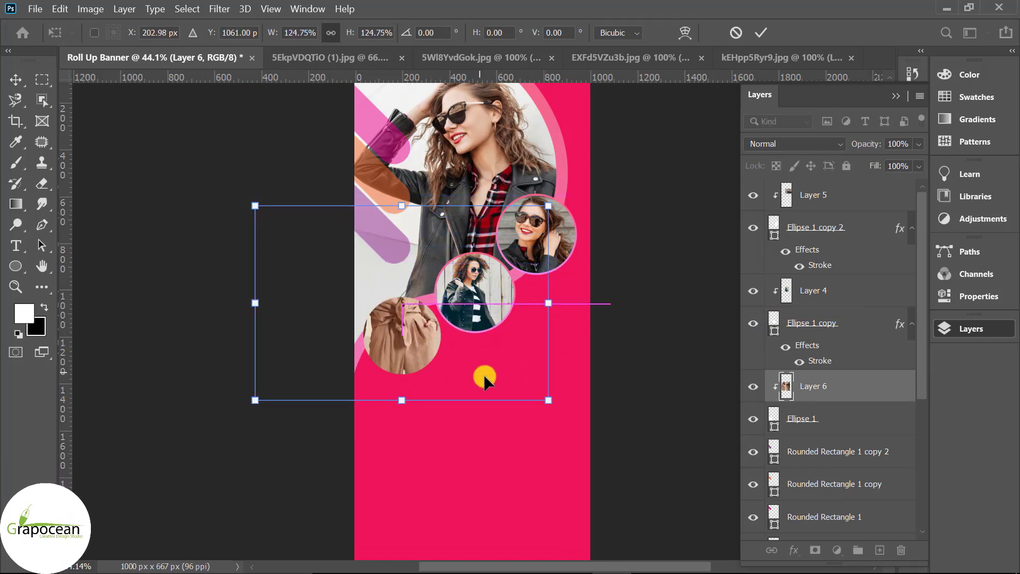
{"action": "left_click_drag", "start_coordinate": [552, 408], "coordinate": [439, 355]}
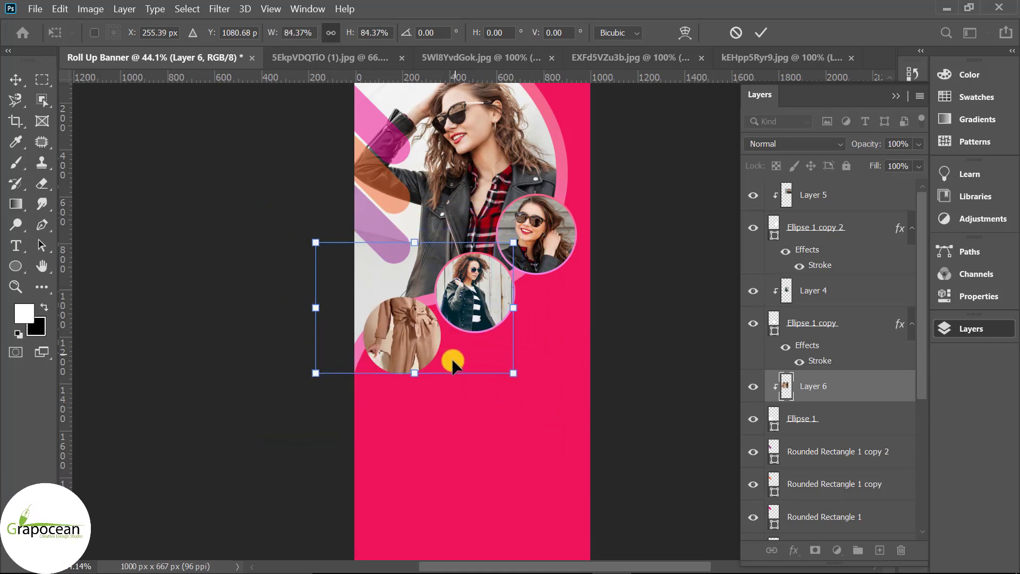
{"action": "left_click_drag", "start_coordinate": [452, 358], "coordinate": [447, 359]}
{"action": "left_click", "coordinate": [761, 32]}
{"action": "scroll", "coordinate": [502, 406], "scroll_direction": "up", "scroll_amount": 3}
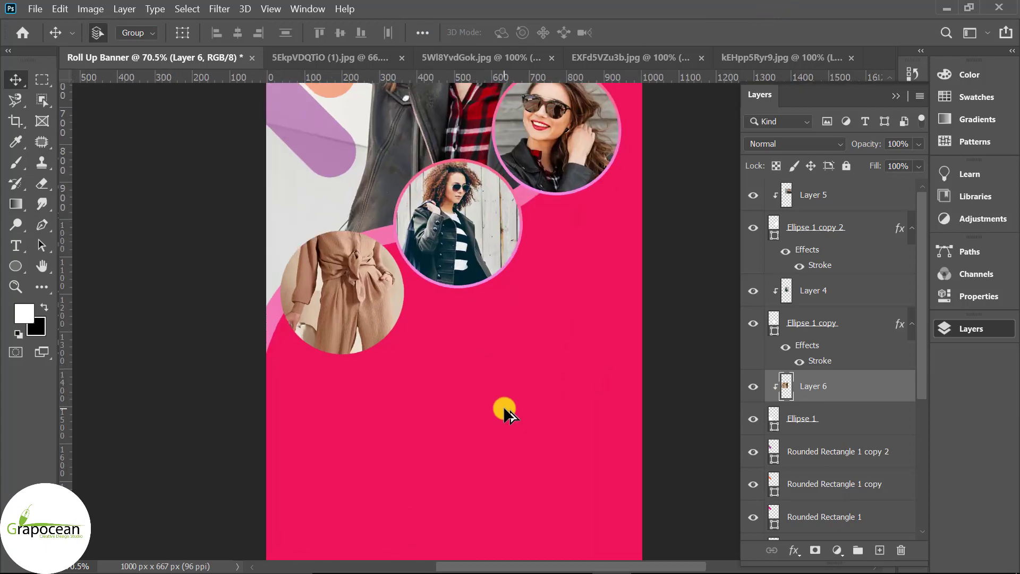
Step: Add the matching 8 px pink gradient Stroke to the lower-left Ellipse 1 circle
{"action": "right_click", "coordinate": [838, 415]}
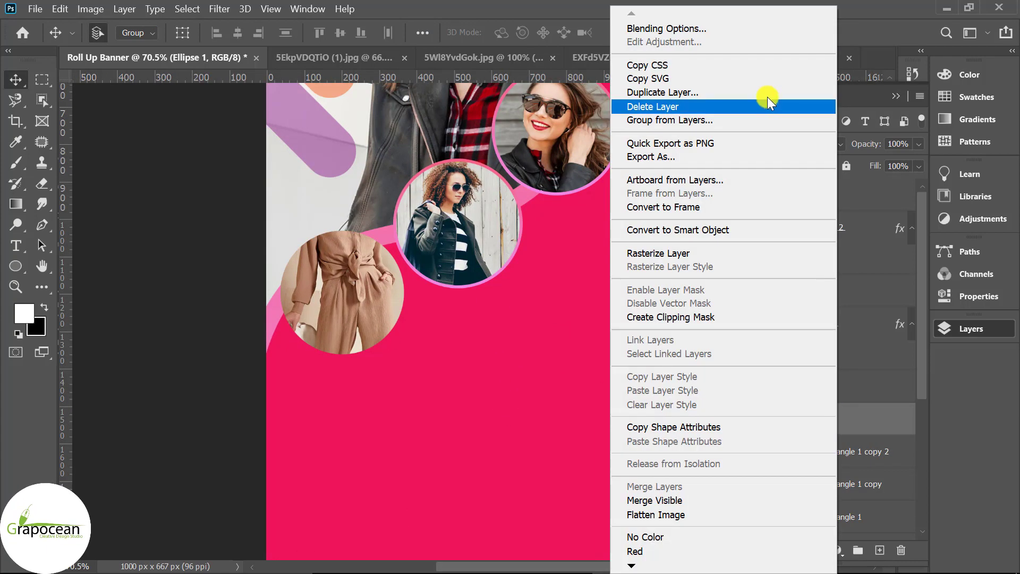
{"action": "left_click", "coordinate": [700, 27]}
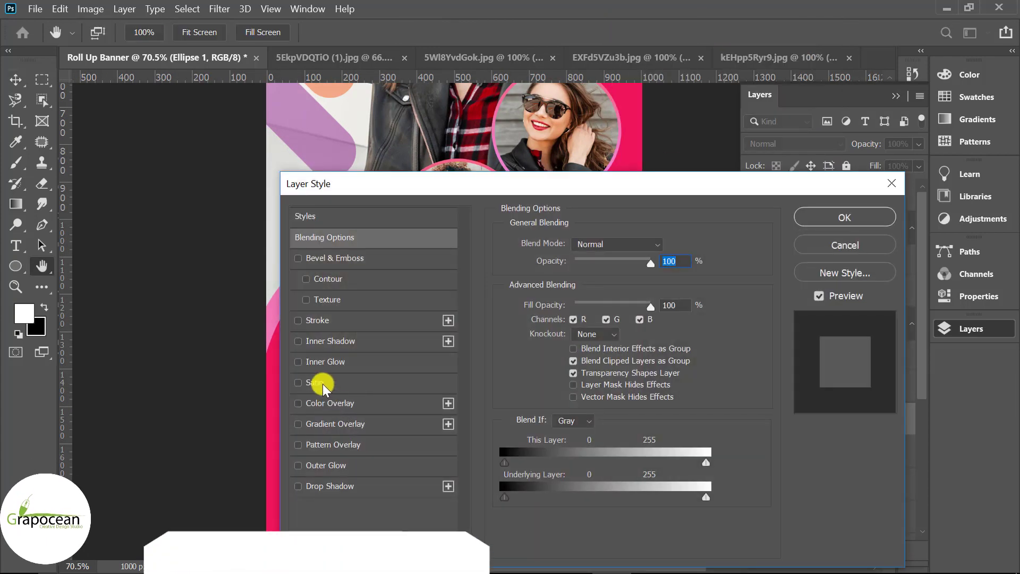
{"action": "left_click", "coordinate": [316, 325]}
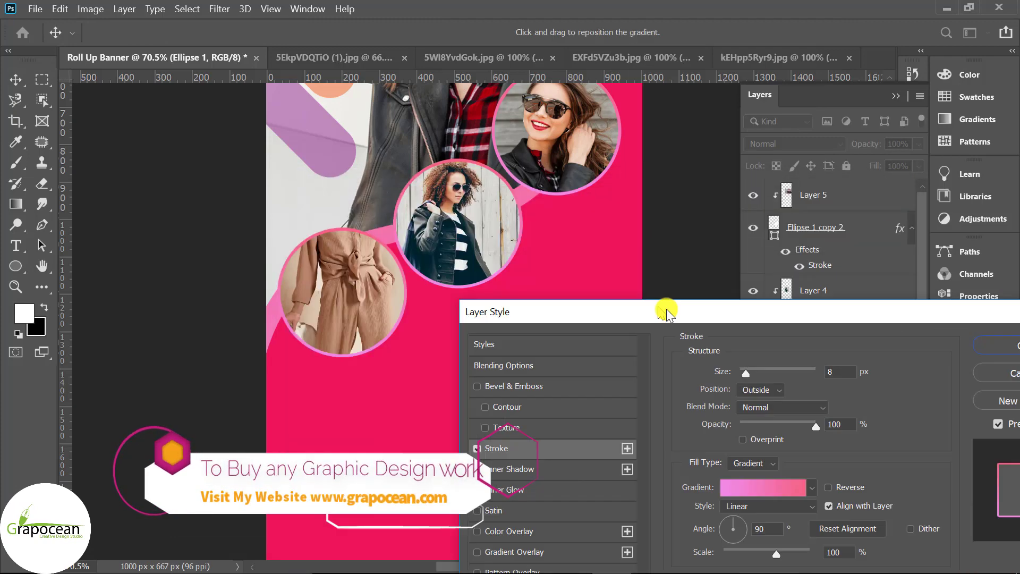
{"action": "left_click_drag", "start_coordinate": [467, 183], "coordinate": [340, 434]}
{"action": "left_click", "coordinate": [687, 460]}
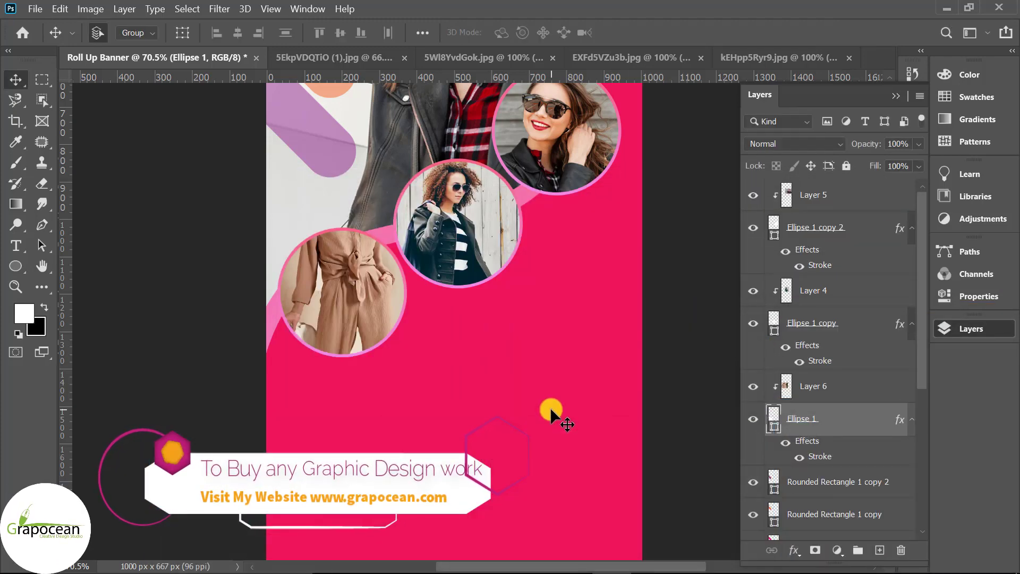
{"action": "scroll", "coordinate": [550, 408], "scroll_direction": "down", "scroll_amount": 5}
{"action": "left_click", "coordinate": [42, 224]}
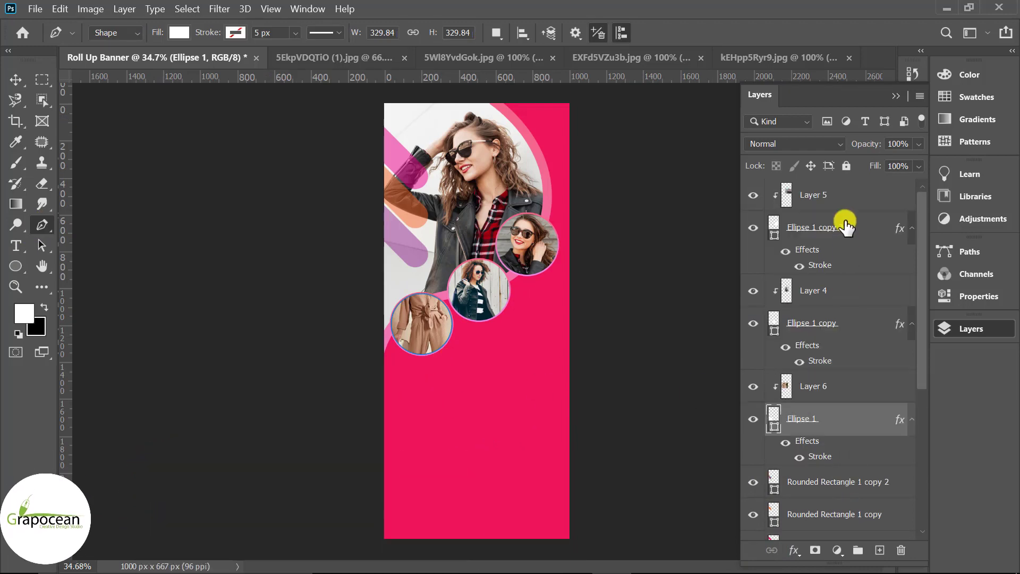
Step: On a new top layer, draw a closed curved Pen shape sweeping across the banner bottom
{"action": "left_click", "coordinate": [844, 197]}
{"action": "left_click", "coordinate": [880, 550]}
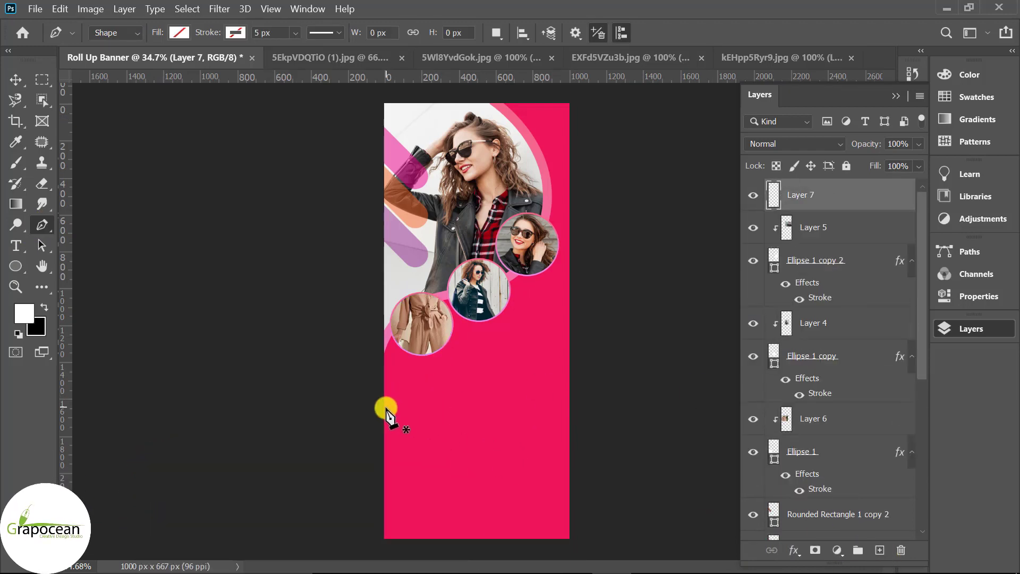
{"action": "scroll", "coordinate": [489, 372], "scroll_direction": "down", "scroll_amount": 2}
{"action": "left_click", "coordinate": [386, 460]}
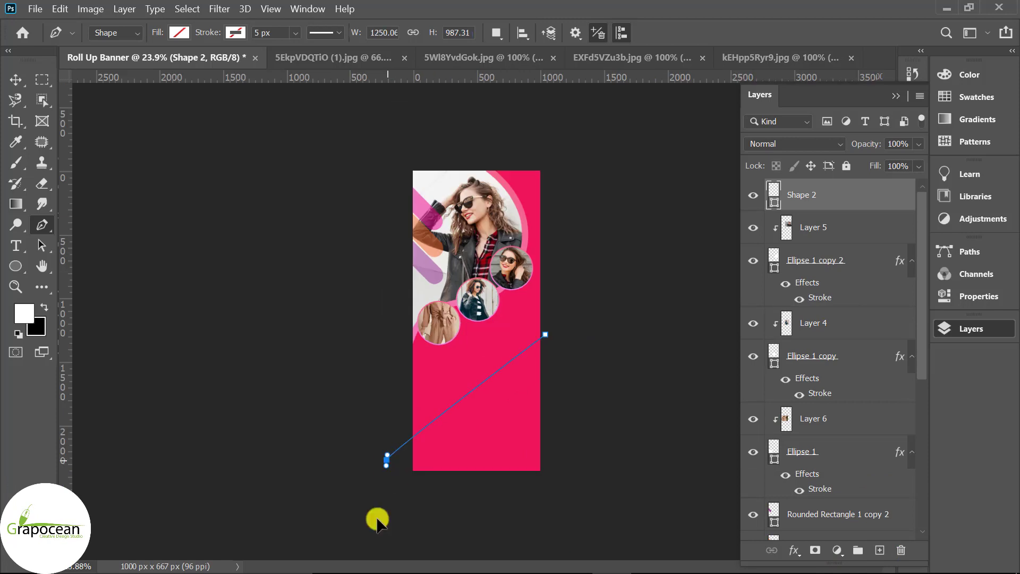
{"action": "left_click_drag", "start_coordinate": [364, 569], "coordinate": [365, 571]}
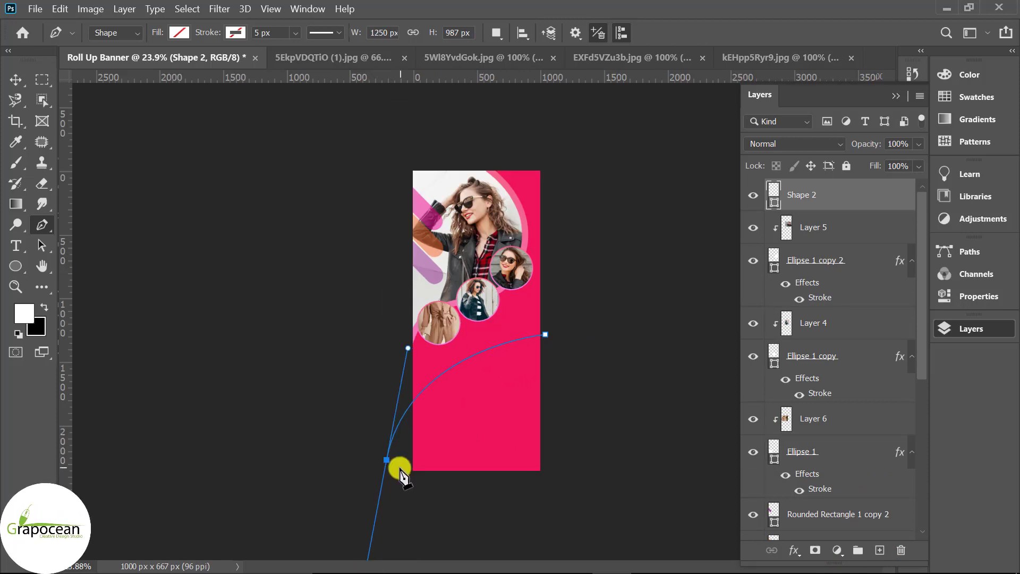
{"action": "left_click", "coordinate": [545, 334]}
Step: Set the curved Shape 2 fill to purple from the swatches
{"action": "left_click", "coordinate": [190, 33]}
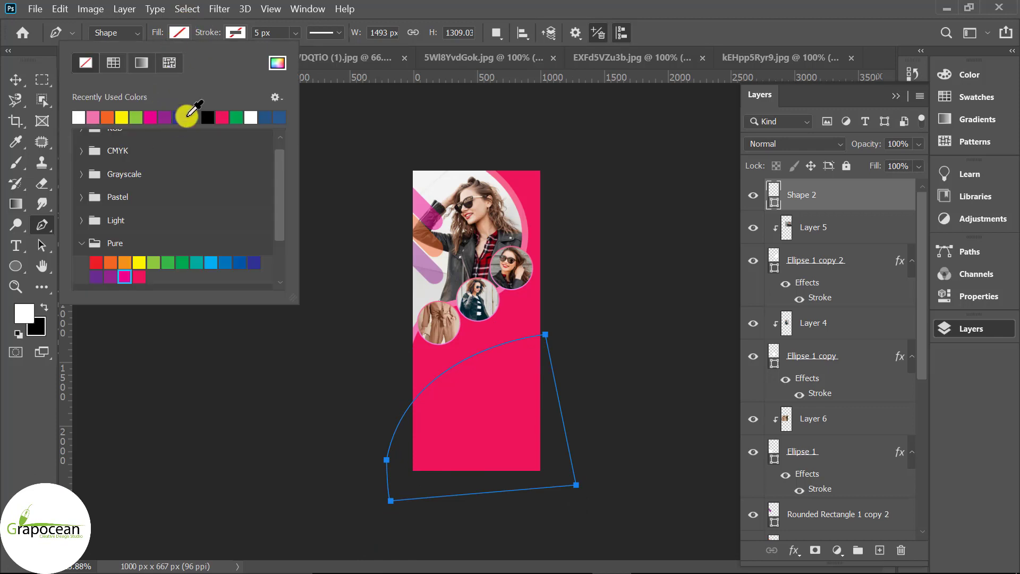
{"action": "left_click", "coordinate": [207, 116]}
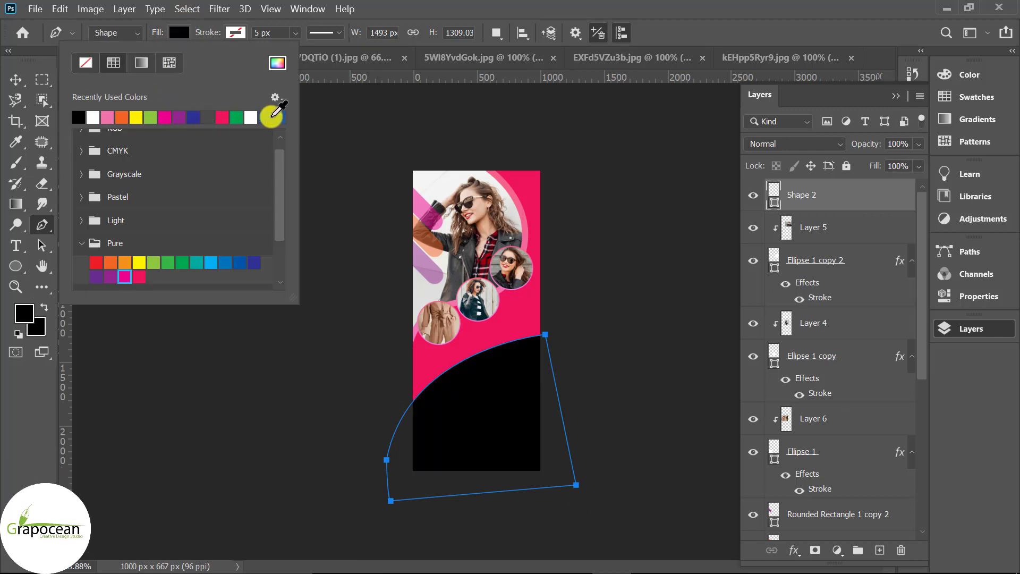
{"action": "left_click", "coordinate": [272, 116]}
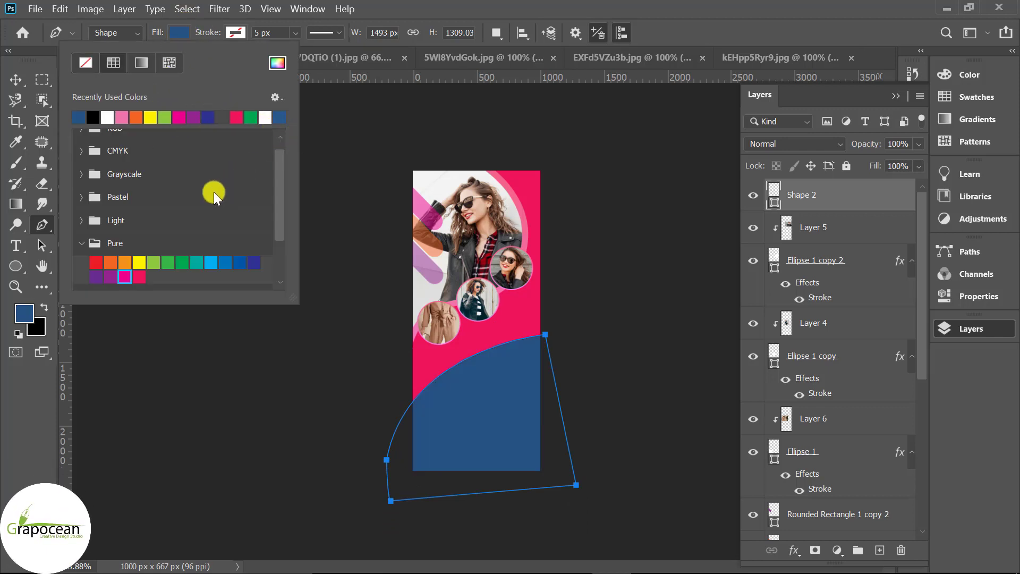
{"action": "left_click", "coordinate": [127, 262]}
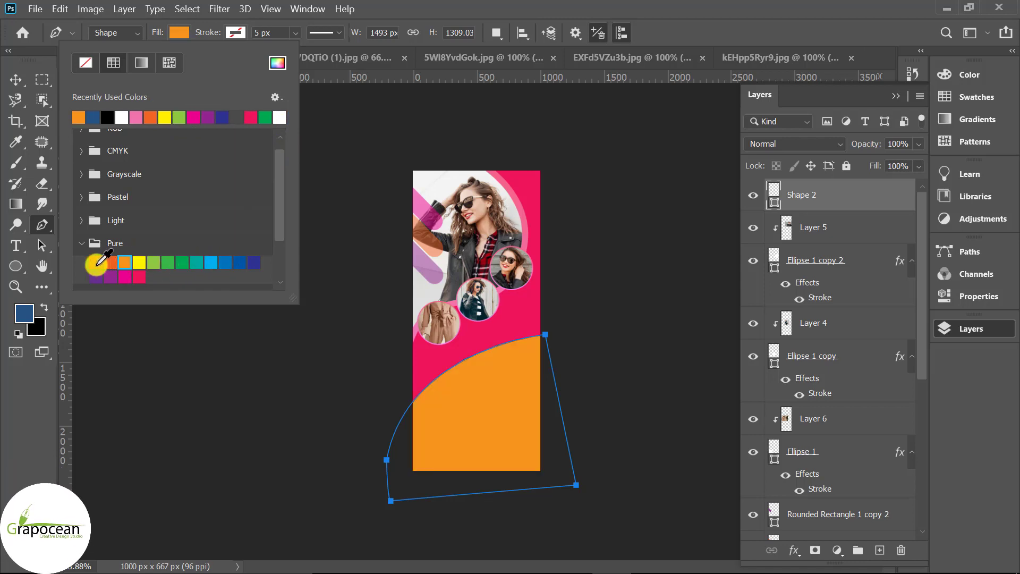
{"action": "left_click", "coordinate": [111, 277]}
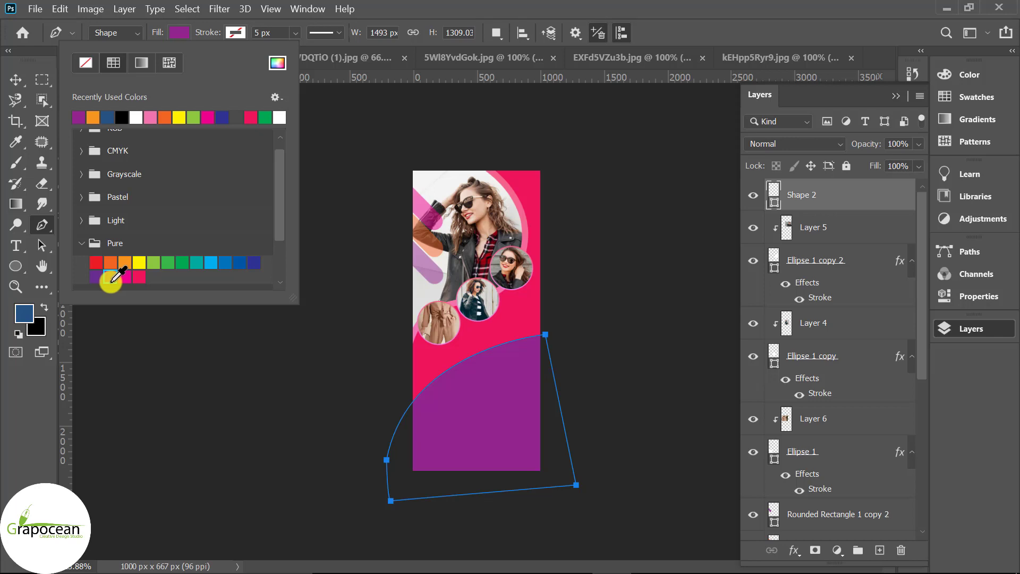
{"action": "left_click", "coordinate": [15, 80]}
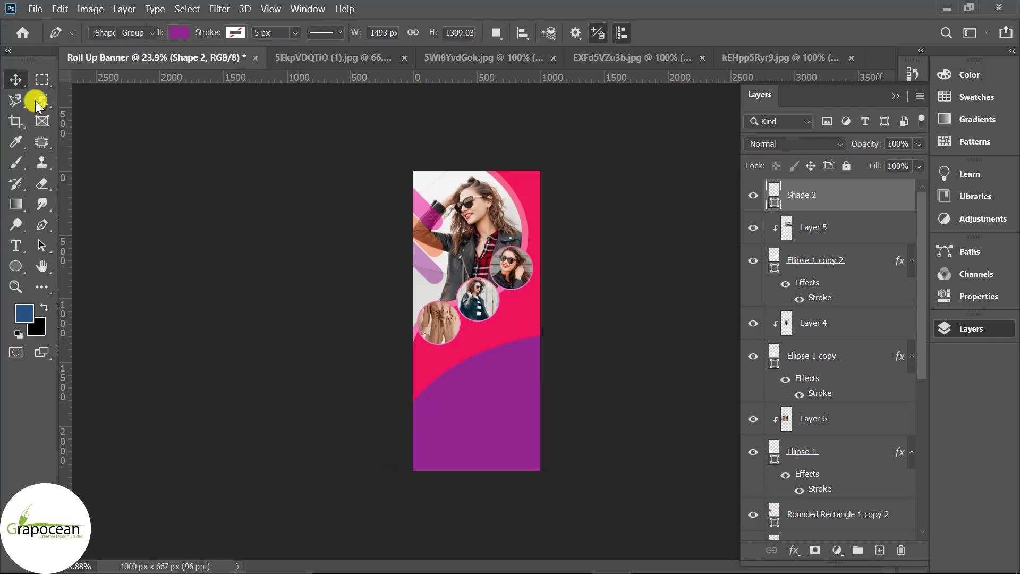
Step: Add a roughly 62 px pink gradient Stroke to the purple Shape 2 curve
{"action": "scroll", "coordinate": [671, 463], "scroll_direction": "up", "scroll_amount": 1}
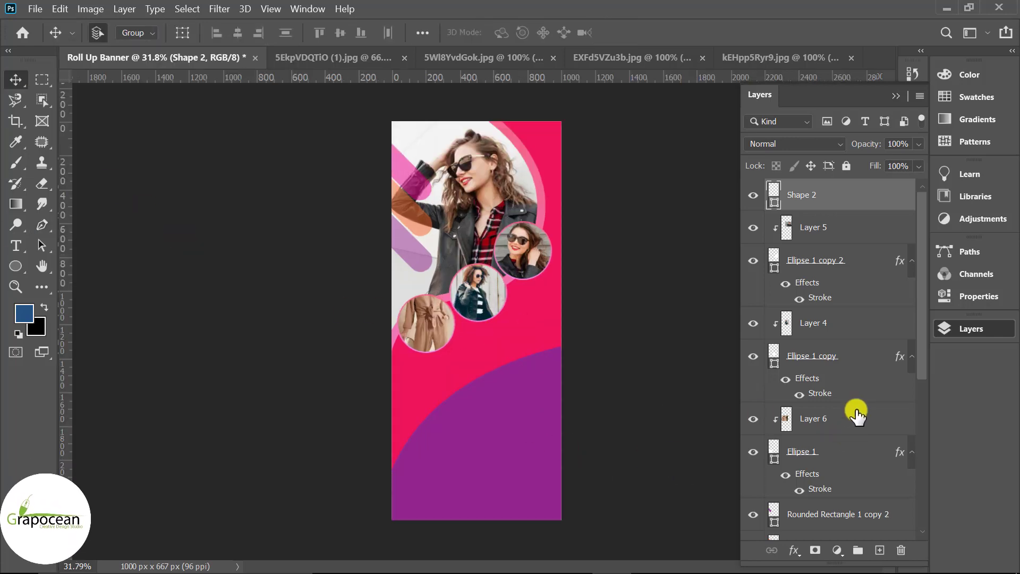
{"action": "right_click", "coordinate": [867, 201]}
{"action": "left_click", "coordinate": [691, 28]}
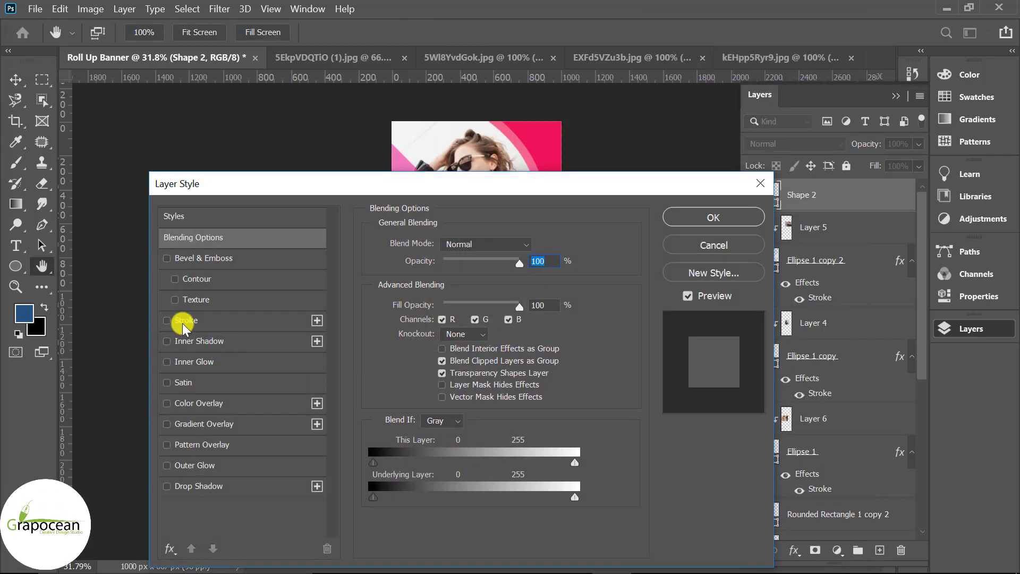
{"action": "left_click", "coordinate": [182, 322]}
{"action": "left_click_drag", "start_coordinate": [455, 190], "coordinate": [914, 185]}
{"action": "left_click", "coordinate": [910, 241]}
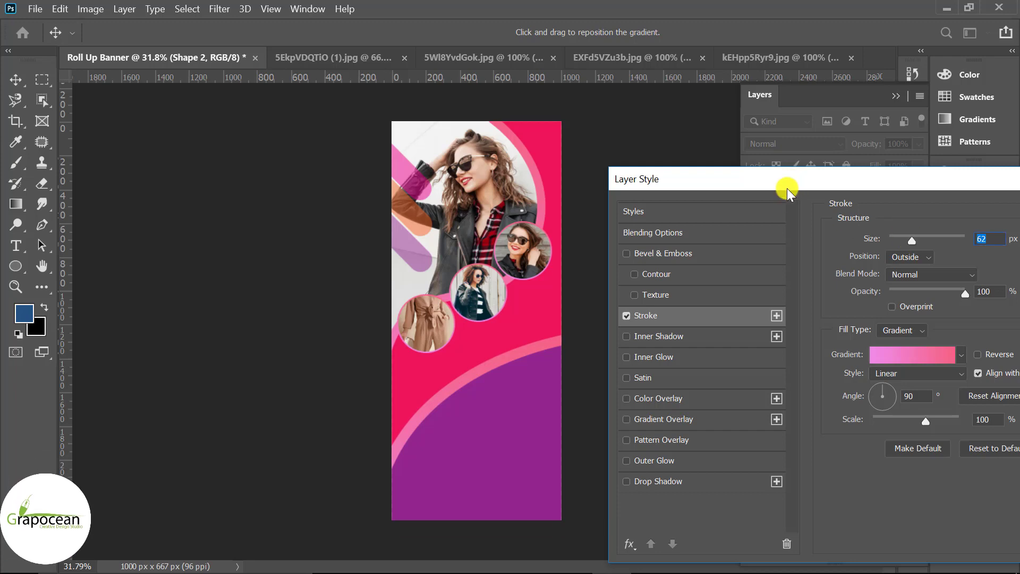
{"action": "left_click_drag", "start_coordinate": [783, 187], "coordinate": [262, 415]}
{"action": "left_click", "coordinate": [649, 440]}
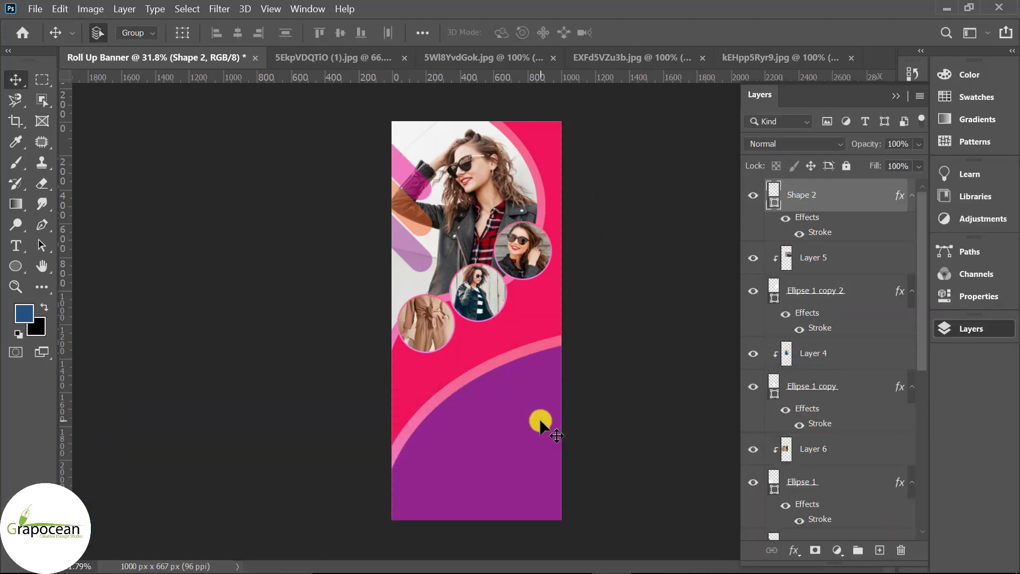
{"action": "scroll", "coordinate": [544, 418], "scroll_direction": "down", "scroll_amount": 3}
{"action": "scroll", "coordinate": [548, 419], "scroll_direction": "up", "scroll_amount": 2}
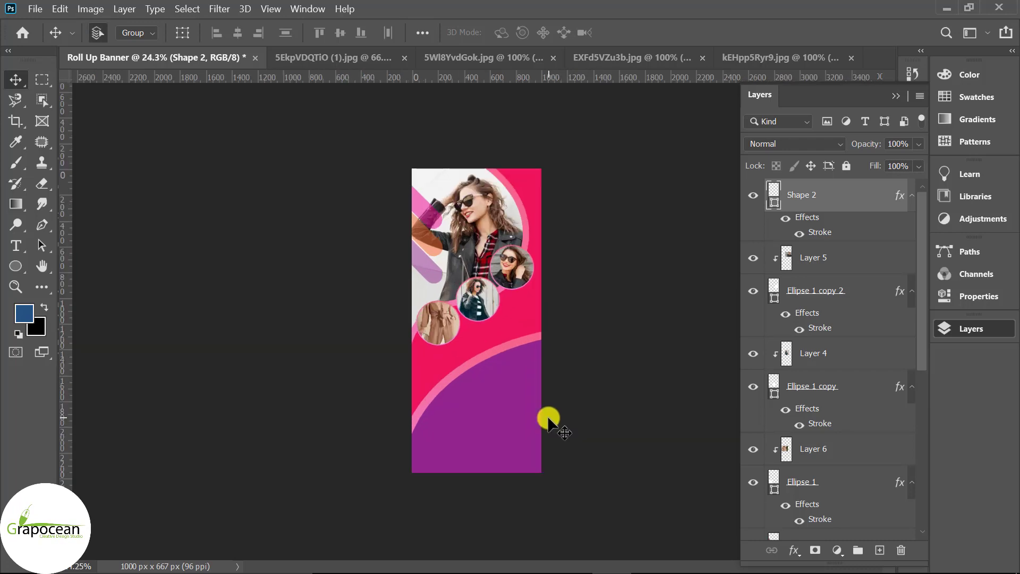
Step: Type the 'Fashion Banner' title in Bebas and centre it near the banner top
{"action": "scroll", "coordinate": [592, 386], "scroll_direction": "up", "scroll_amount": 1}
{"action": "left_click", "coordinate": [15, 245]}
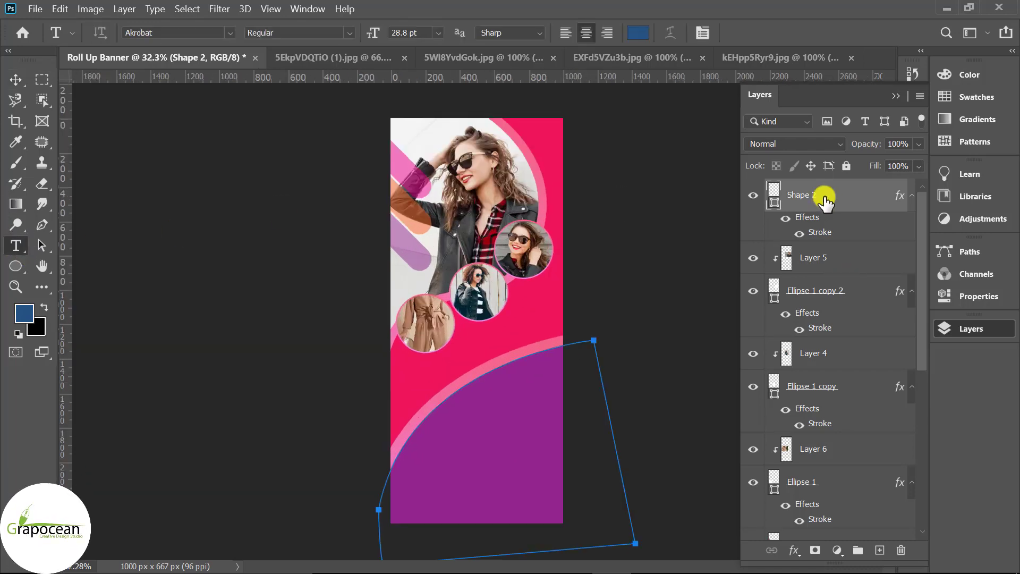
{"action": "left_click", "coordinate": [879, 549]}
{"action": "left_click", "coordinate": [443, 159]}
{"action": "type", "text": "F"}
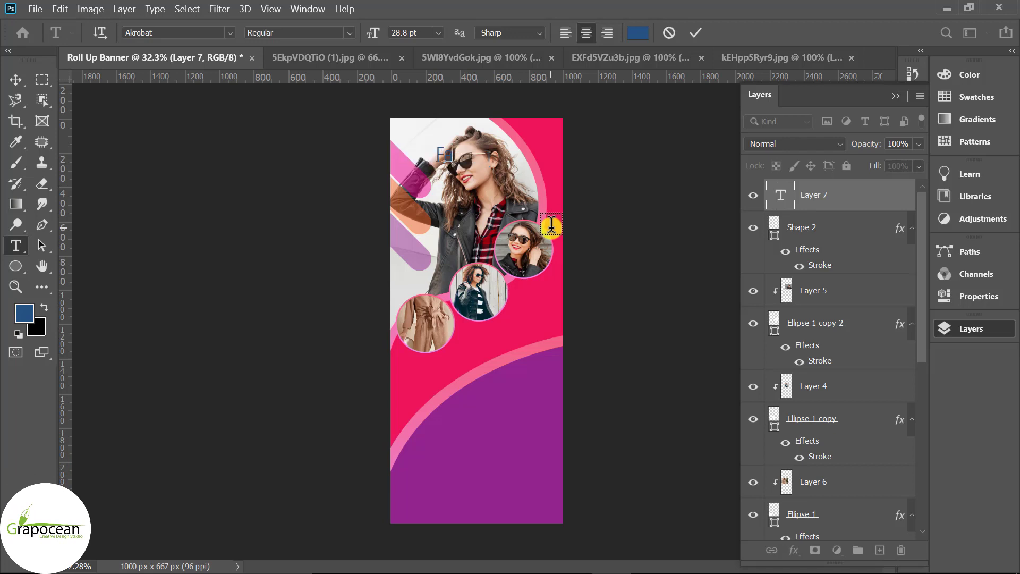
{"action": "type", "text": "shion Bann"}
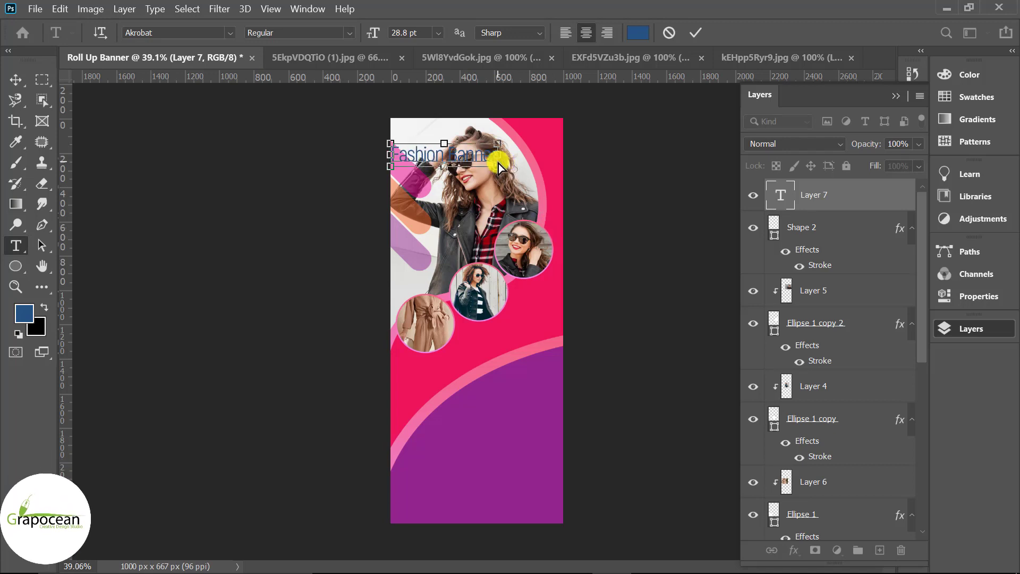
{"action": "scroll", "coordinate": [494, 159], "scroll_direction": "up", "scroll_amount": 1}
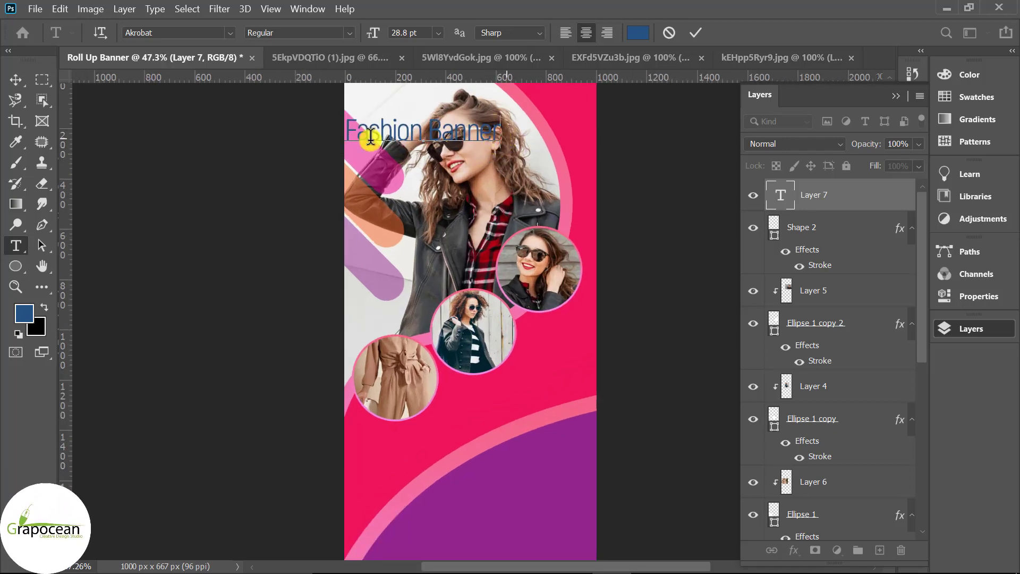
{"action": "key", "text": "ctrl+a"}
{"action": "left_click", "coordinate": [230, 33]}
{"action": "left_click", "coordinate": [309, 109]}
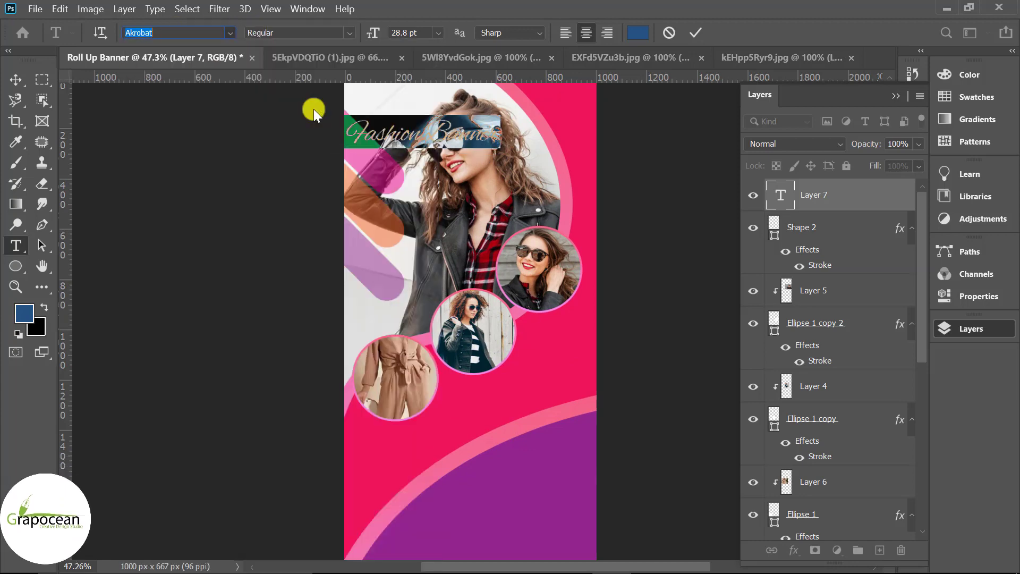
{"action": "left_click", "coordinate": [16, 80]}
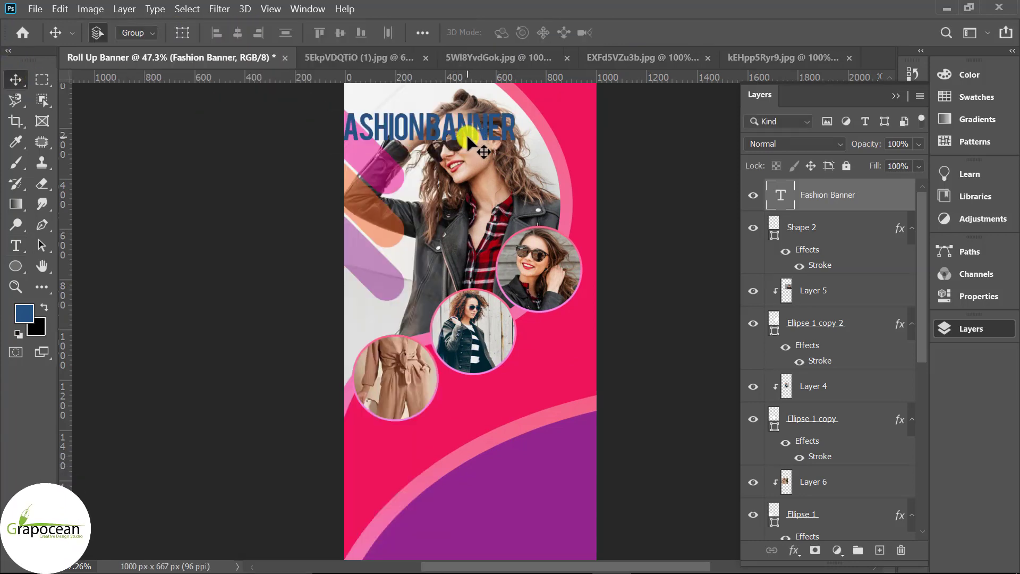
{"action": "left_click_drag", "start_coordinate": [471, 128], "coordinate": [520, 159]}
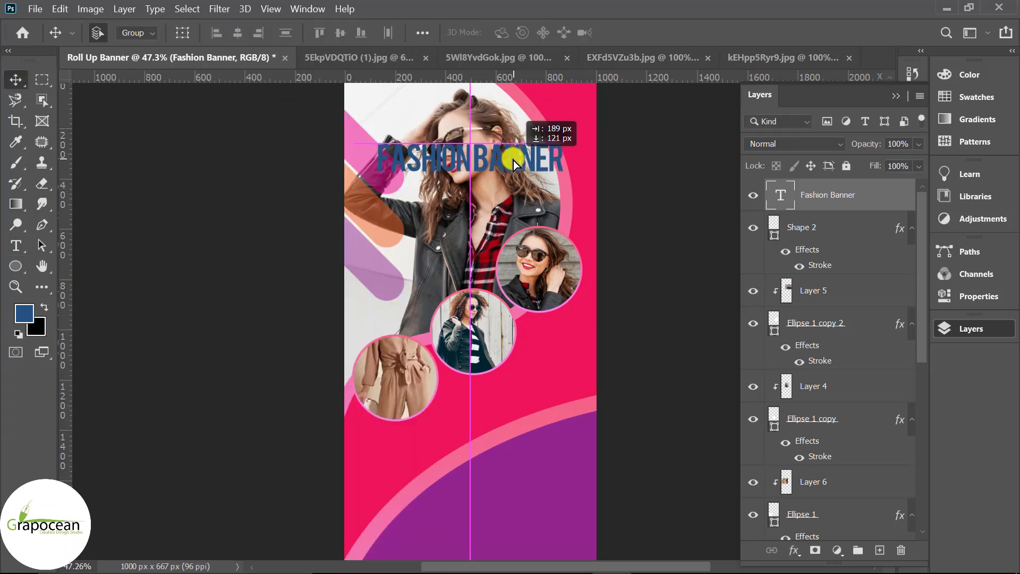
Step: Colour the word FASHION pink and the word BANNER white
{"action": "left_click", "coordinate": [16, 247]}
{"action": "double_click", "coordinate": [485, 159]}
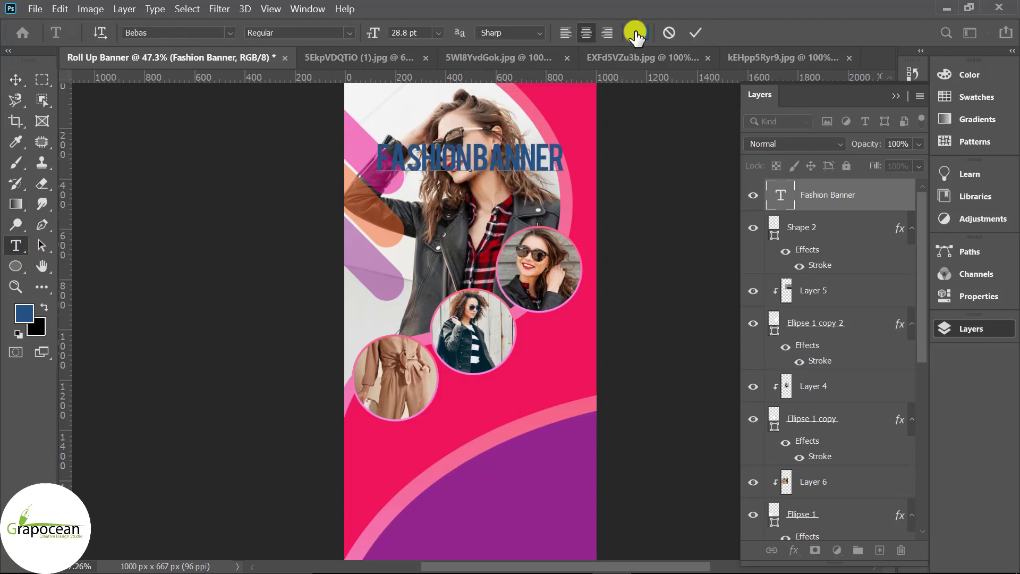
{"action": "left_click", "coordinate": [637, 32]}
{"action": "left_click", "coordinate": [505, 375]}
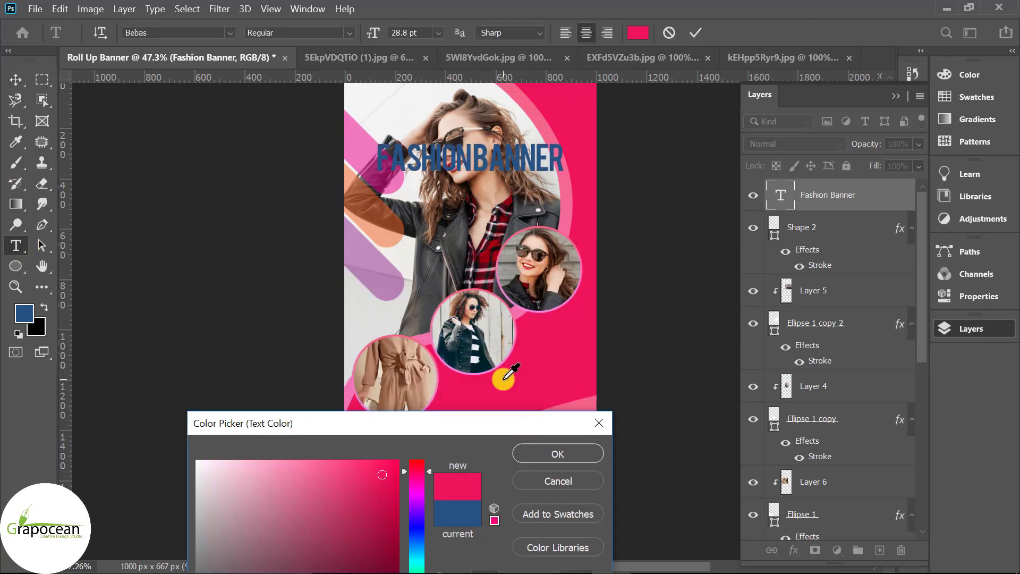
{"action": "left_click", "coordinate": [558, 453]}
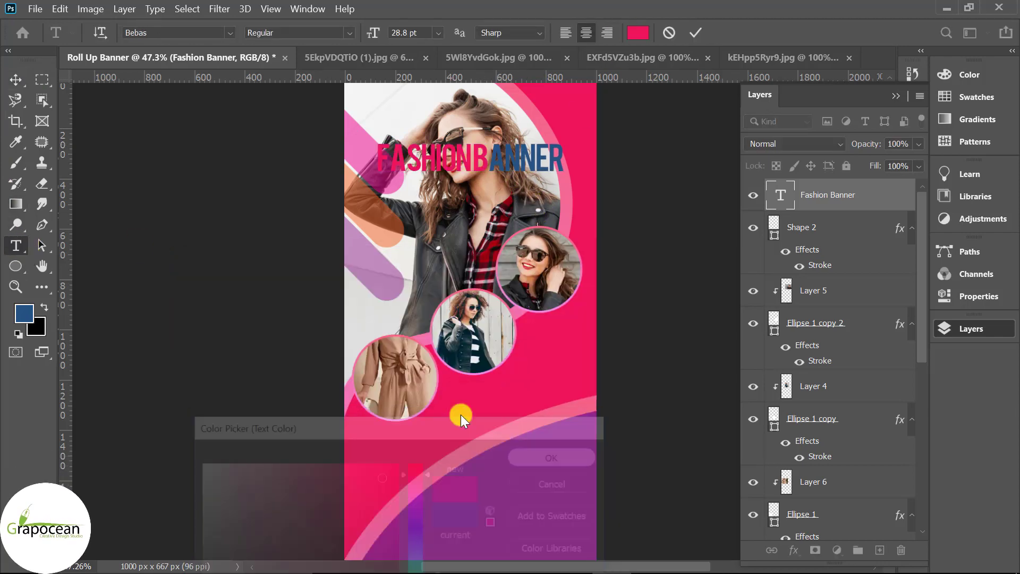
{"action": "left_click", "coordinate": [491, 154]}
{"action": "left_click", "coordinate": [638, 32]}
{"action": "left_click_drag", "start_coordinate": [360, 342], "coordinate": [194, 250]}
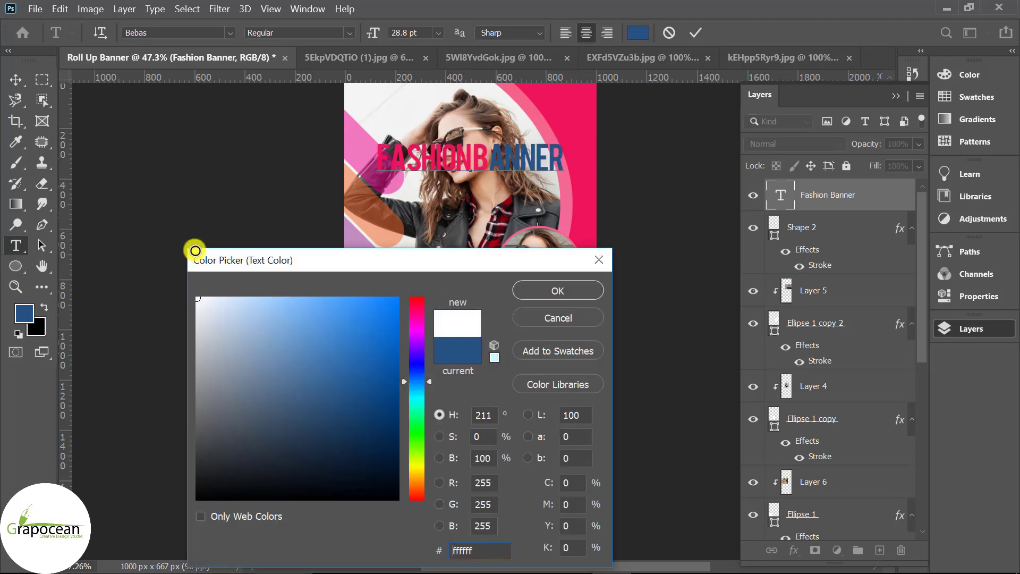
{"action": "left_click", "coordinate": [575, 292]}
{"action": "left_click", "coordinate": [16, 79]}
{"action": "left_click", "coordinate": [446, 166]}
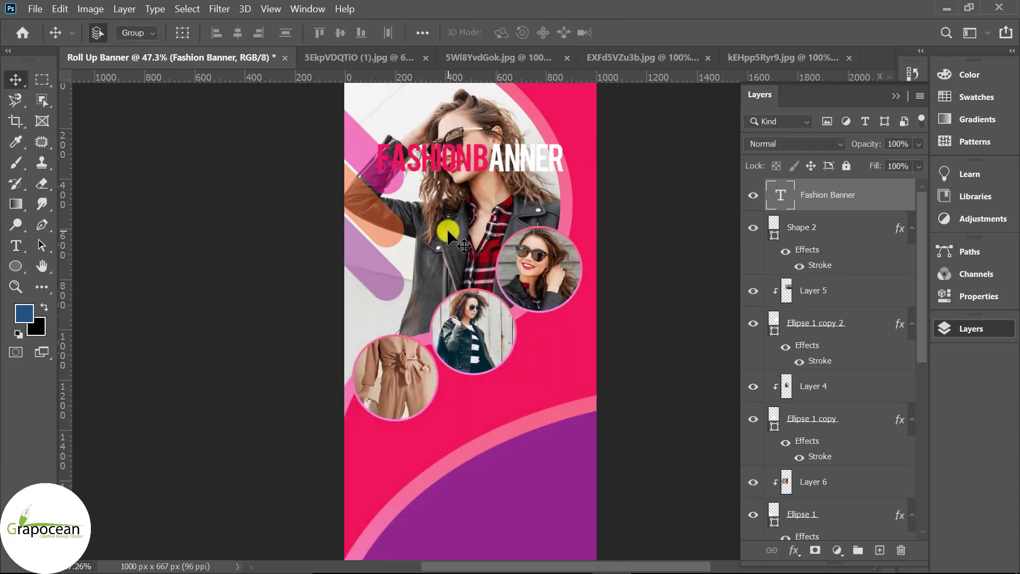
Step: Add a Solid Color fill layer above the model photo using the banner's sampled pink
{"action": "scroll", "coordinate": [856, 512], "scroll_direction": "down", "scroll_amount": 1}
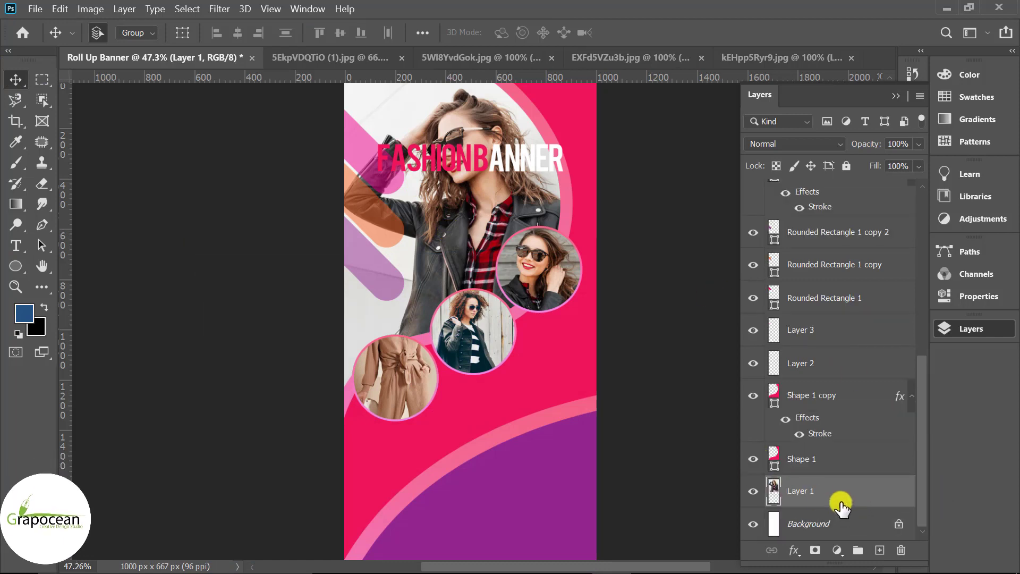
{"action": "left_click", "coordinate": [837, 555]}
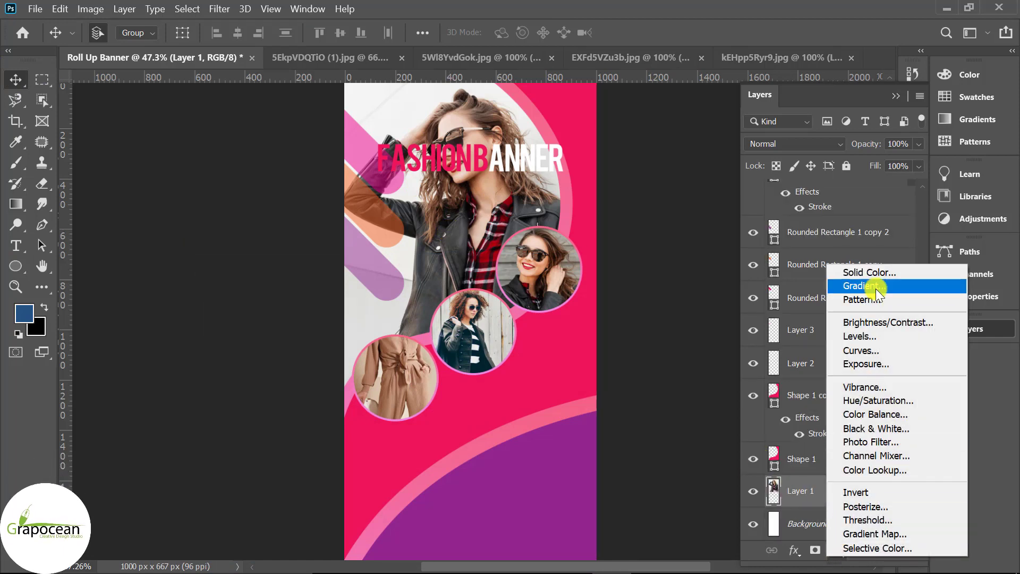
{"action": "left_click", "coordinate": [875, 272]}
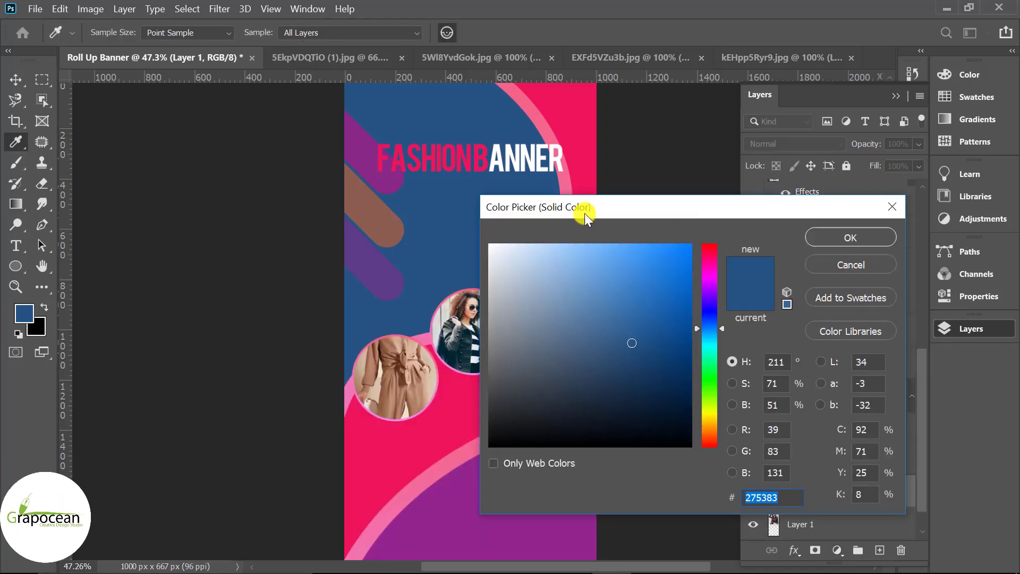
{"action": "mouse_move", "coordinate": [585, 213]}
{"action": "left_mouse_down"}
{"action": "mouse_move", "coordinate": [723, 148]}
{"action": "mouse_move", "coordinate": [717, 142]}
{"action": "left_mouse_up"}
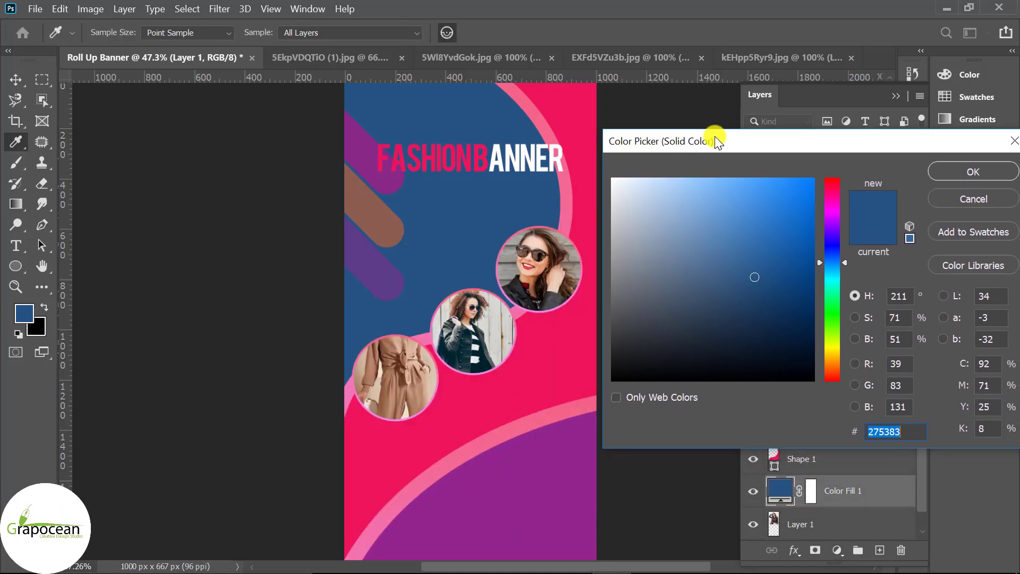
{"action": "left_click", "coordinate": [563, 99]}
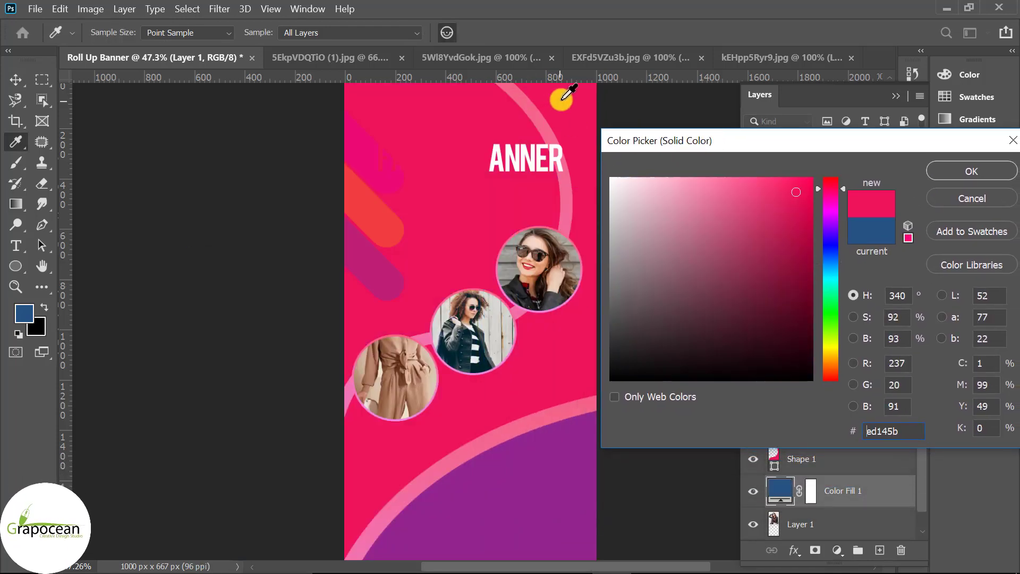
{"action": "left_click", "coordinate": [939, 170]}
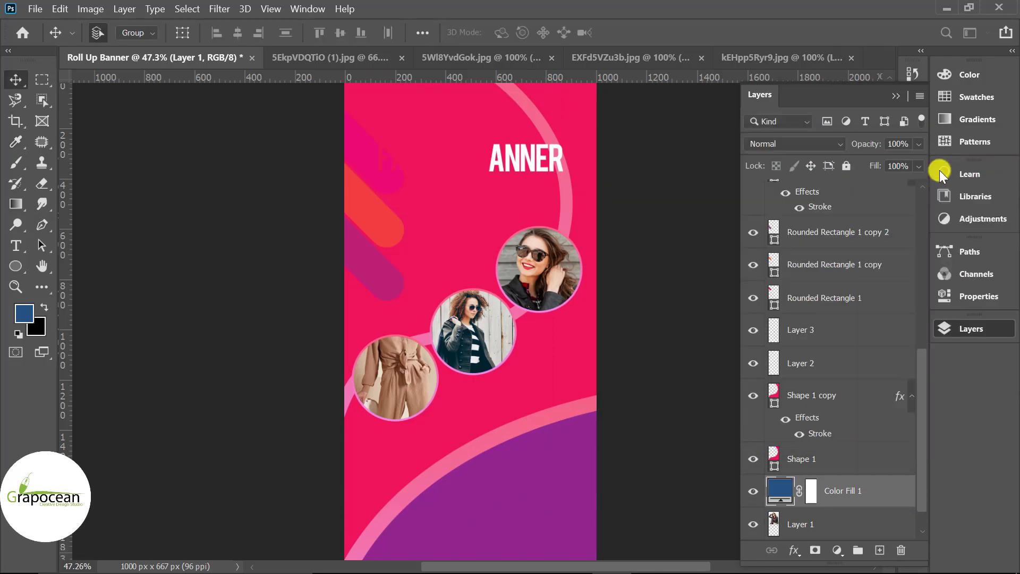
Step: Clip the pink Color Fill 1 layer to the photo and set it to Multiply
{"action": "right_click", "coordinate": [847, 494]}
{"action": "left_click", "coordinate": [651, 253]}
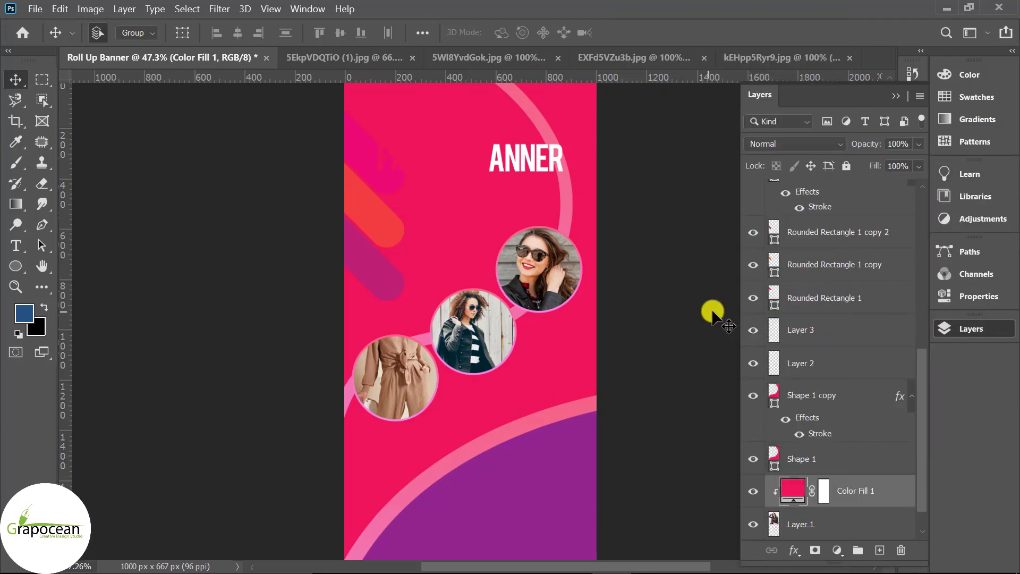
{"action": "left_click", "coordinate": [808, 145]}
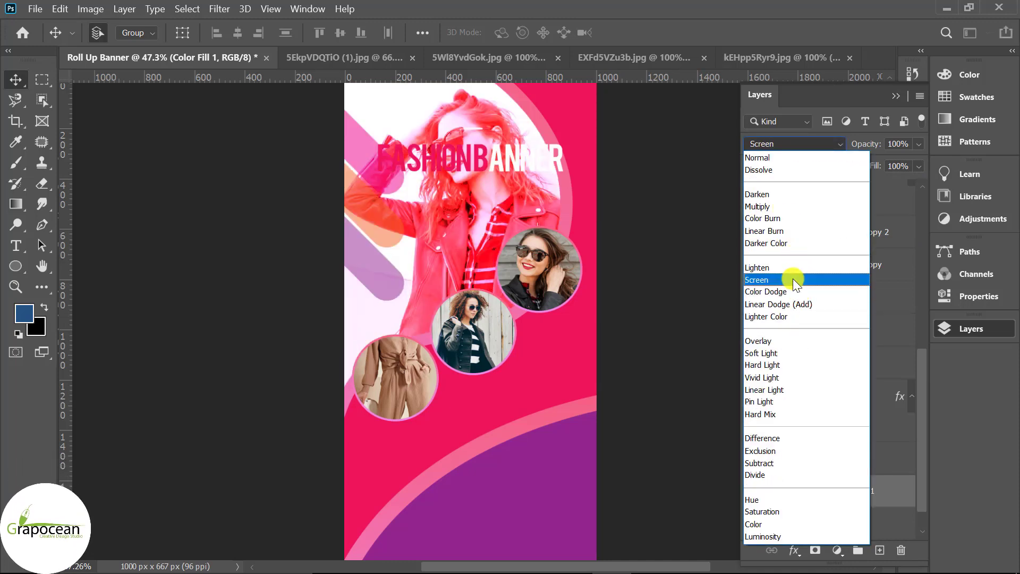
{"action": "left_click", "coordinate": [779, 207]}
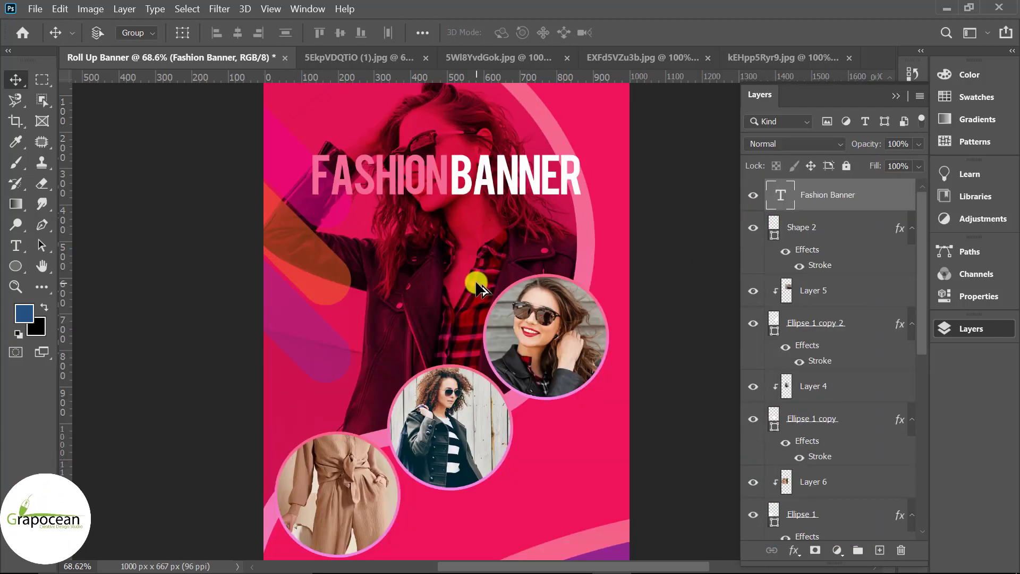
Step: Duplicate the FASHION BANNER title lower down and resize the copy to 15 pt
{"action": "left_click_drag", "start_coordinate": [464, 234], "coordinate": [457, 313]}
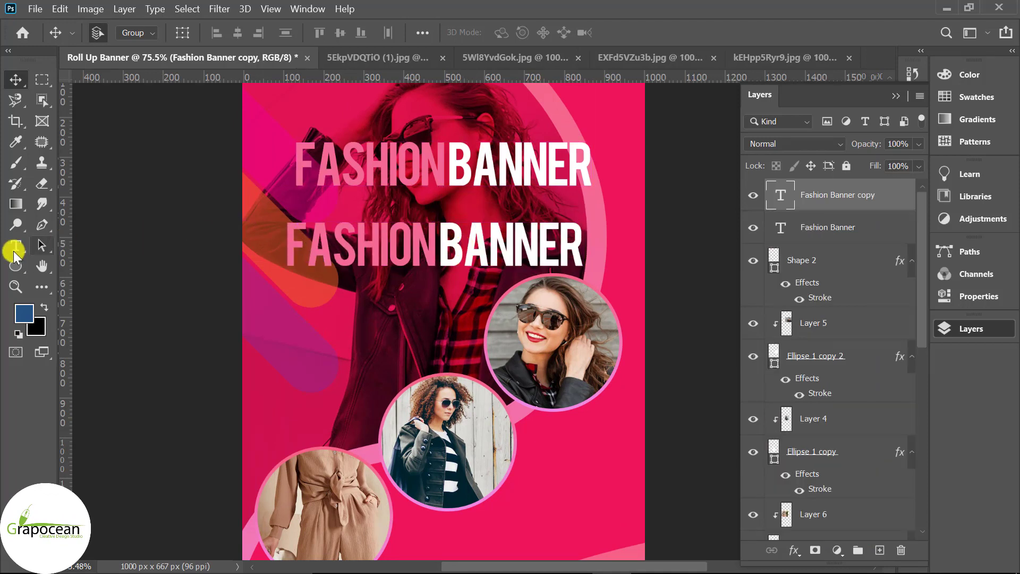
{"action": "left_click", "coordinate": [16, 245]}
{"action": "mouse_move", "coordinate": [284, 258]}
{"action": "left_mouse_down"}
{"action": "mouse_move", "coordinate": [671, 271]}
{"action": "mouse_move", "coordinate": [693, 289]}
{"action": "left_mouse_up"}
{"action": "left_click", "coordinate": [420, 32]}
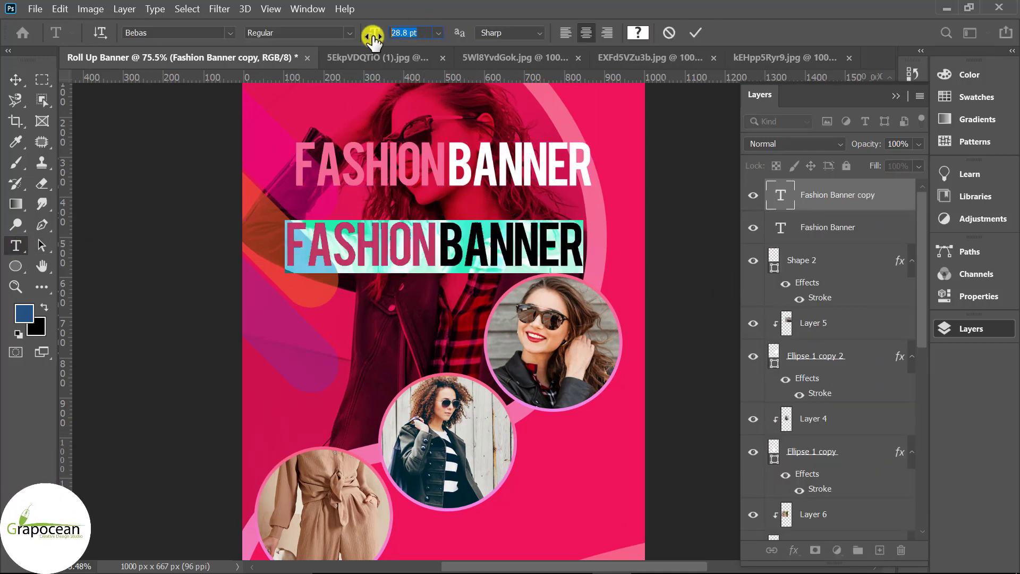
{"action": "left_click_drag", "start_coordinate": [373, 36], "coordinate": [371, 35]}
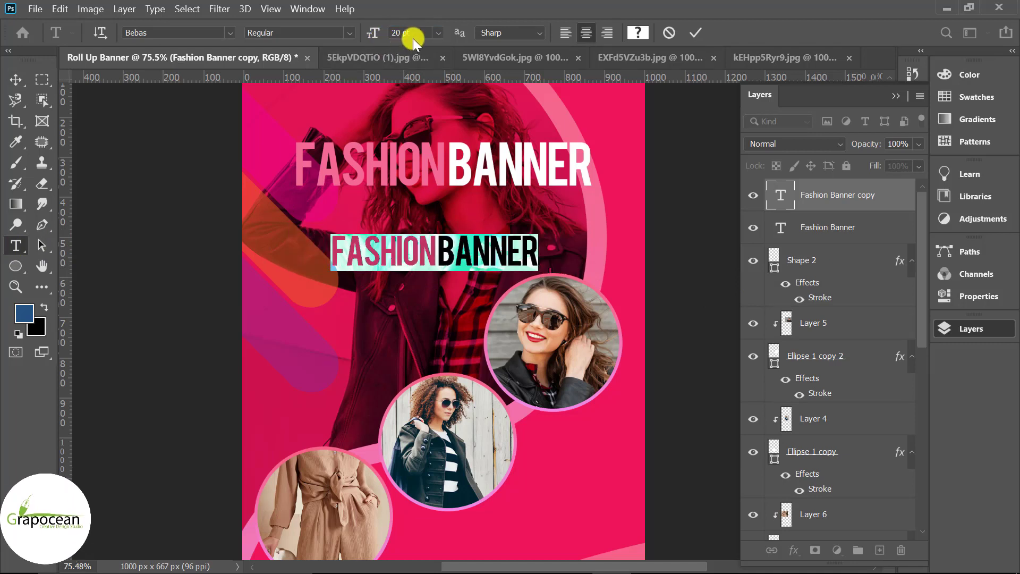
{"action": "type", "text": "15"}
{"action": "key", "text": "Return"}
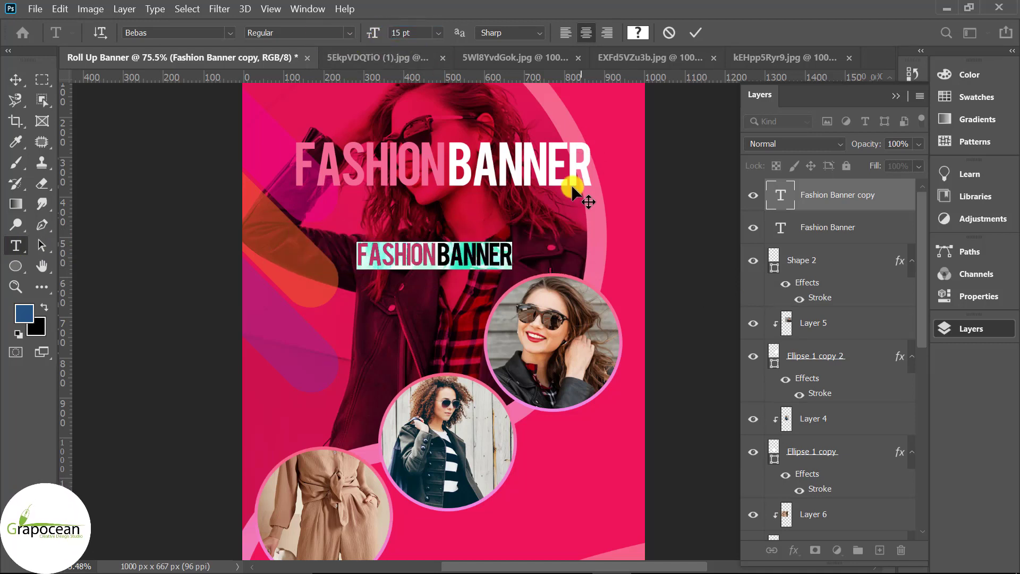
Step: Retype the copy as NEWFASHIONCOLLECTION and set it in the Akrobat font
{"action": "key", "text": "BackSpace"}
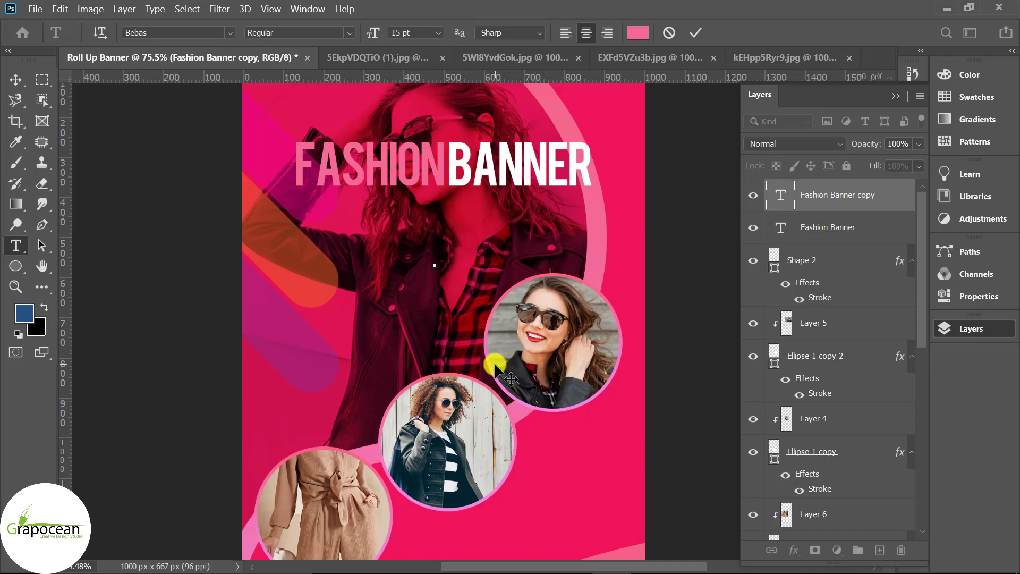
{"action": "type", "text": "NEWFASHIONC"}
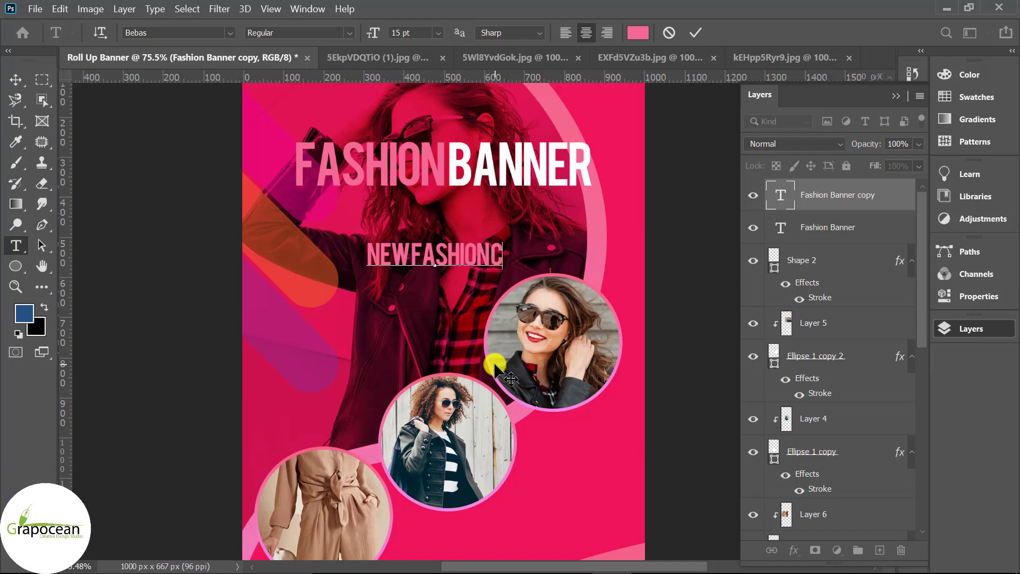
{"action": "type", "text": "OLLECTION"}
{"action": "key", "text": "ctrl+plus"}
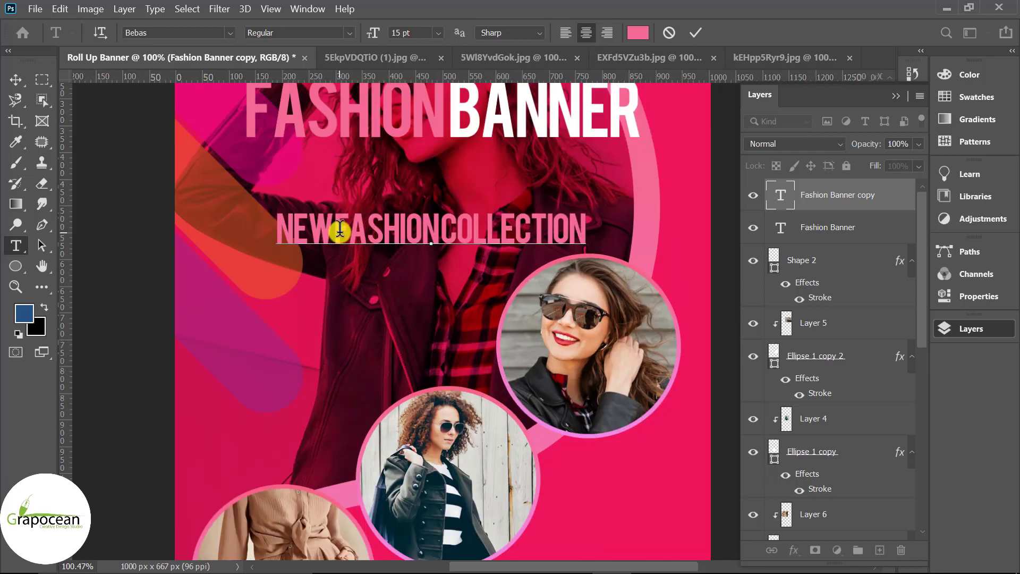
{"action": "left_click_drag", "start_coordinate": [585, 232], "coordinate": [171, 90]}
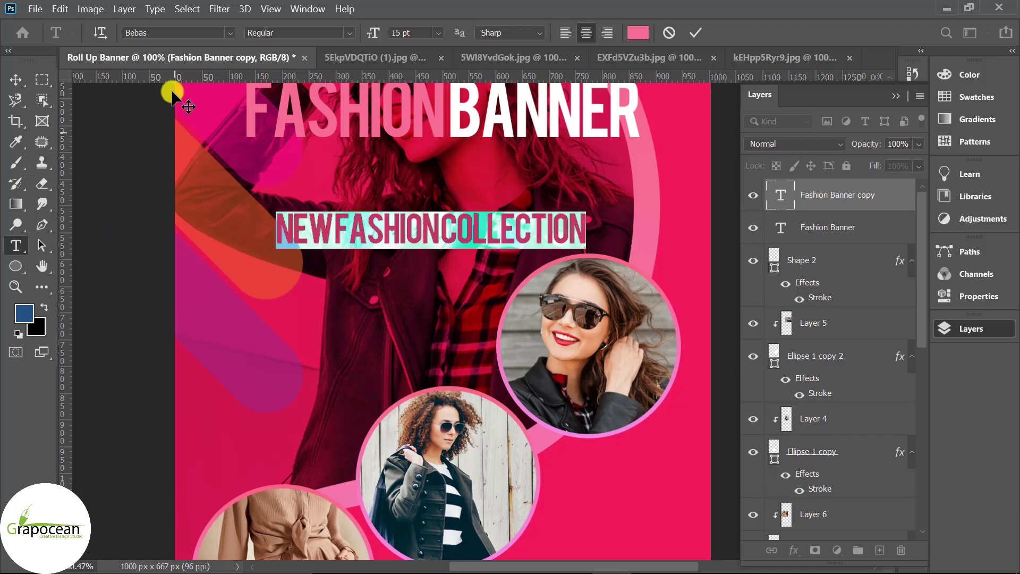
{"action": "left_click", "coordinate": [230, 32]}
{"action": "left_click", "coordinate": [322, 98]}
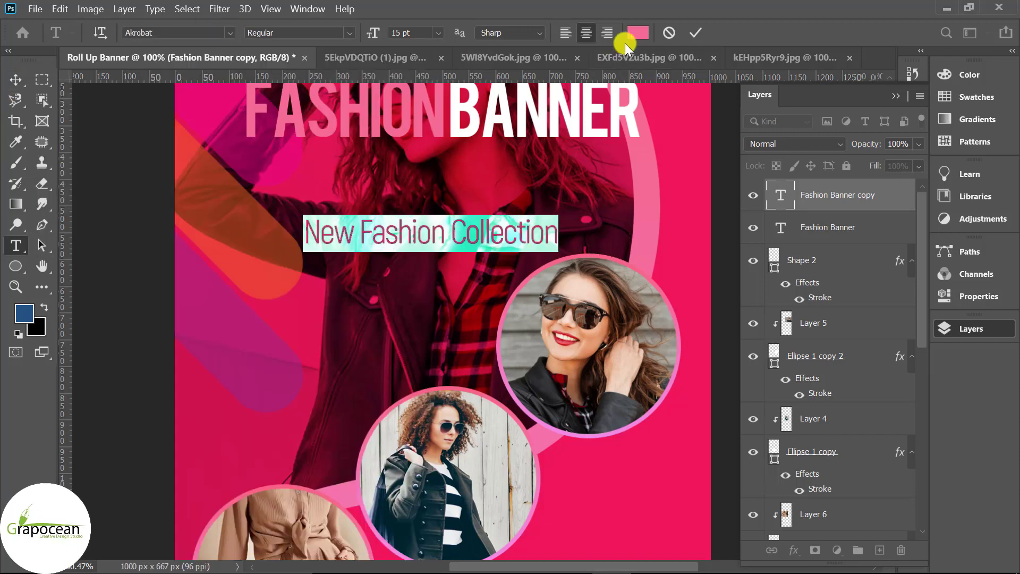
Step: Colour the subtitle white (ffffff) and move it up beside the FASHION BANNER title
{"action": "left_click", "coordinate": [638, 32]}
{"action": "left_click", "coordinate": [468, 107]}
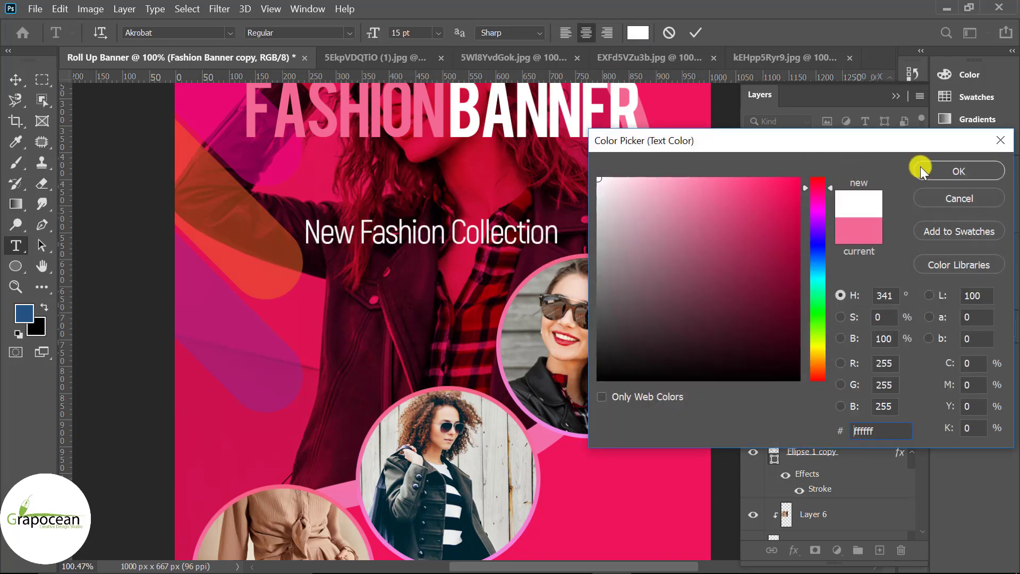
{"action": "left_click", "coordinate": [958, 171]}
{"action": "left_click", "coordinate": [15, 79]}
{"action": "left_click_drag", "start_coordinate": [519, 232], "coordinate": [525, 167]}
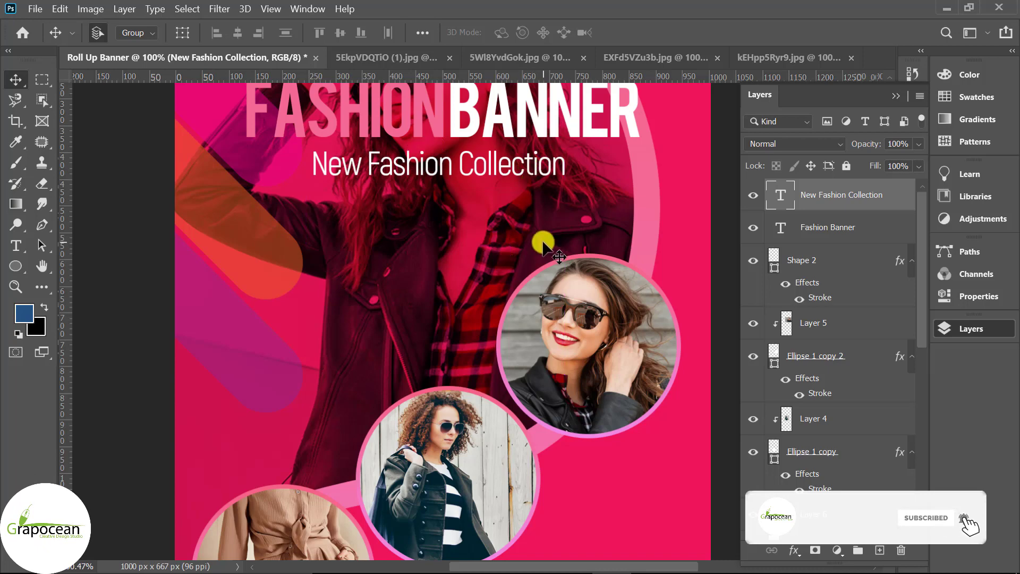
{"action": "scroll", "coordinate": [557, 248], "scroll_direction": "down", "scroll_amount": 5}
Step: Draw a curved closed Pen shape over the banner's top-left corner
{"action": "scroll", "coordinate": [557, 248], "scroll_direction": "down", "scroll_amount": 2}
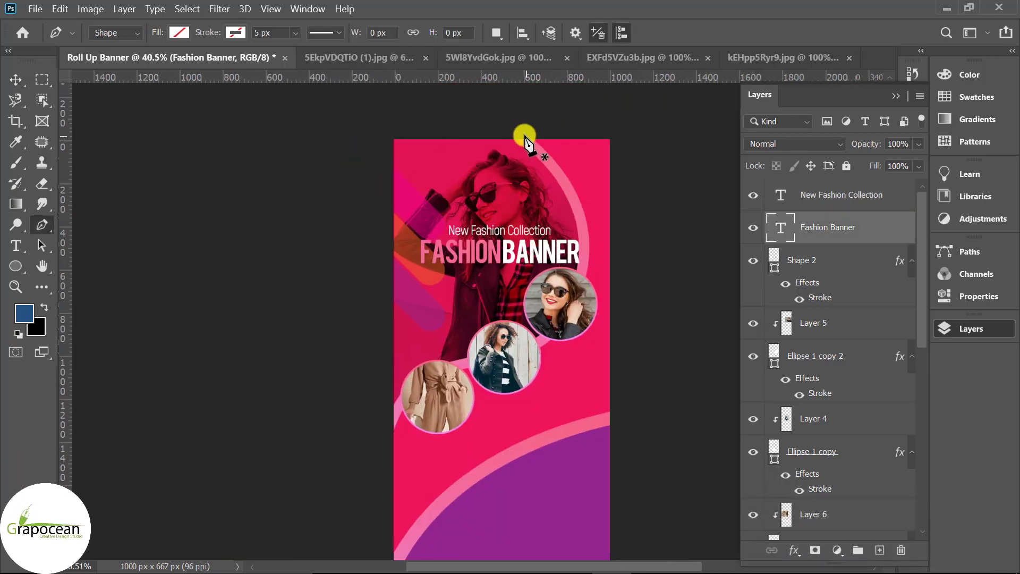
{"action": "left_click_drag", "start_coordinate": [372, 243], "coordinate": [243, 260]}
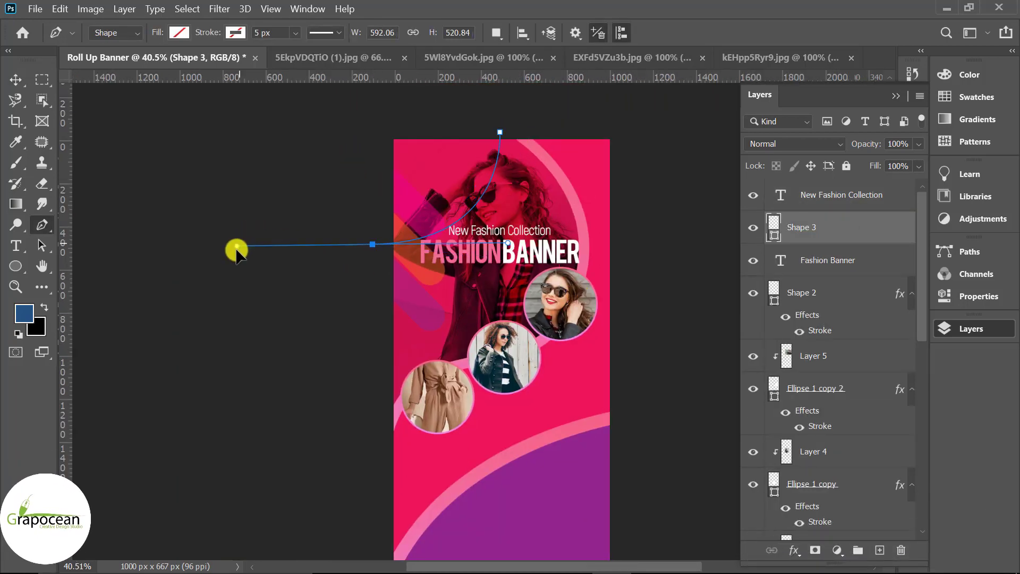
{"action": "left_click", "coordinate": [374, 128]}
{"action": "left_click", "coordinate": [500, 131]}
Step: Set the corner shape's fill colour to magenta
{"action": "left_click", "coordinate": [179, 32]}
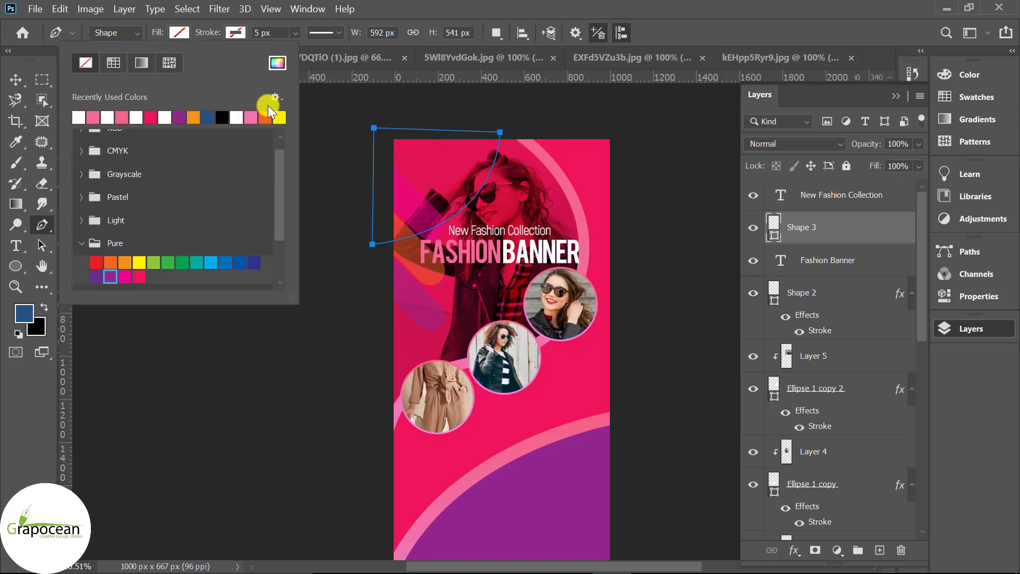
{"action": "left_click", "coordinate": [193, 118]}
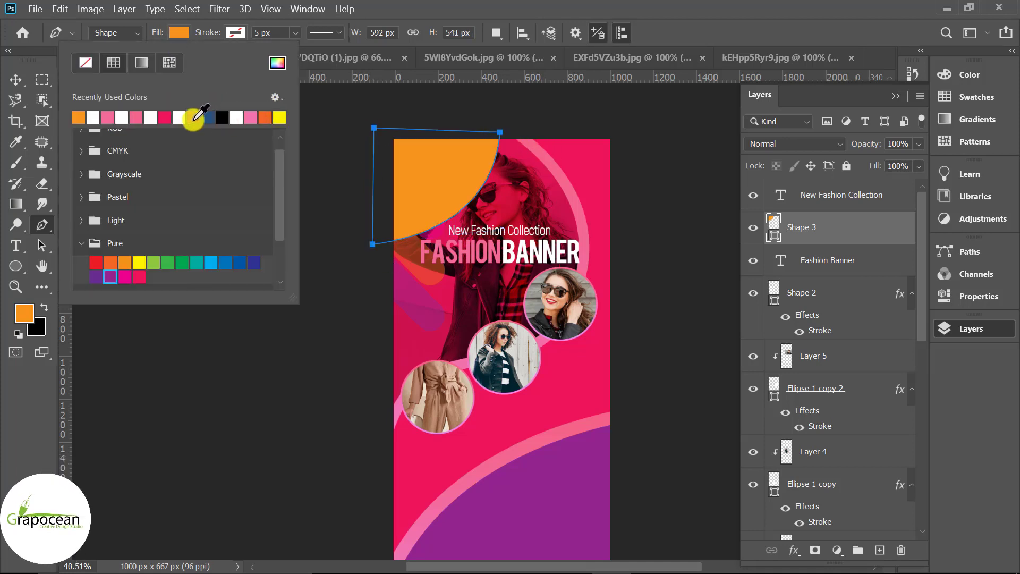
{"action": "left_click", "coordinate": [265, 117]}
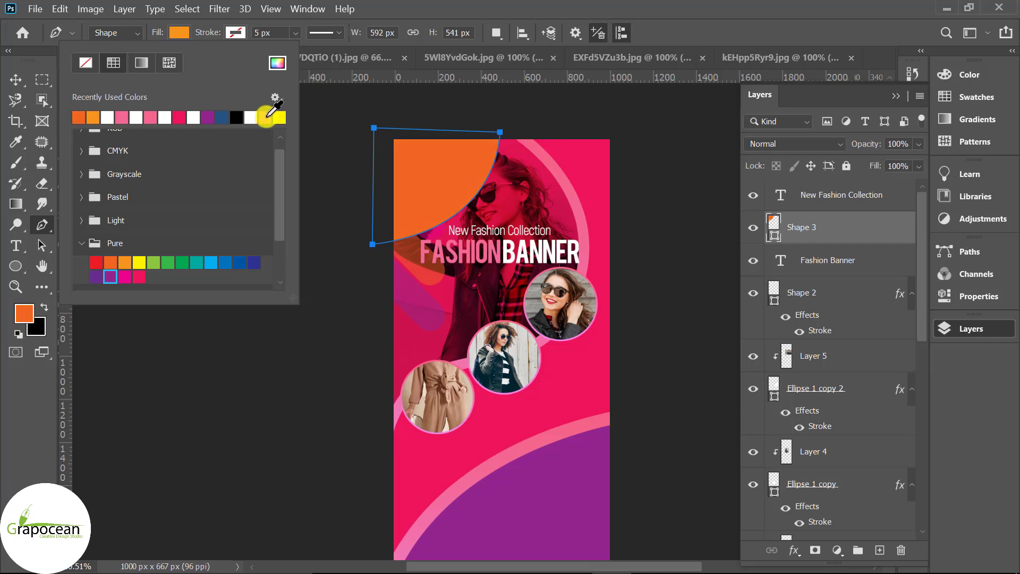
{"action": "left_click", "coordinate": [124, 276]}
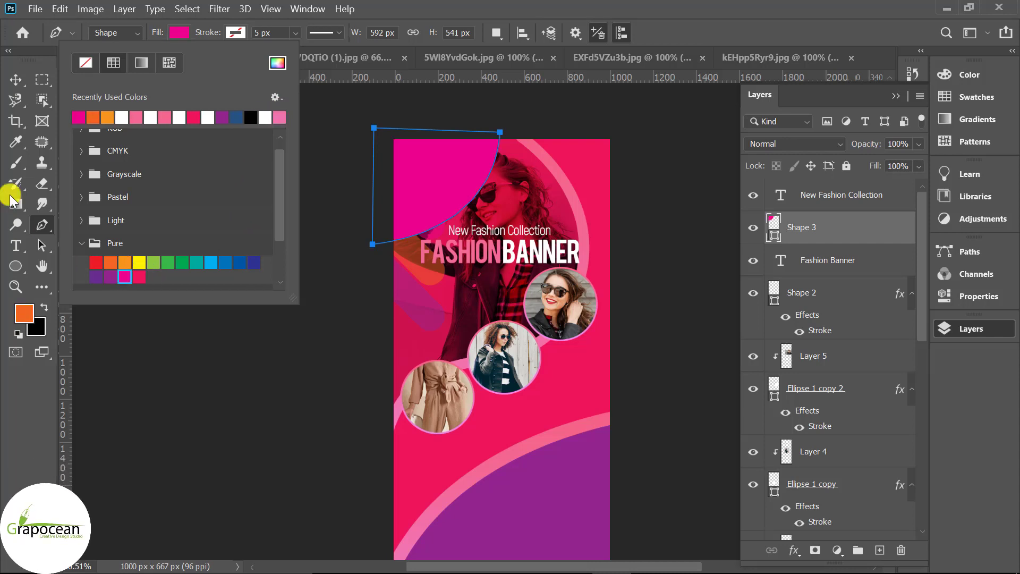
{"action": "left_click", "coordinate": [13, 80]}
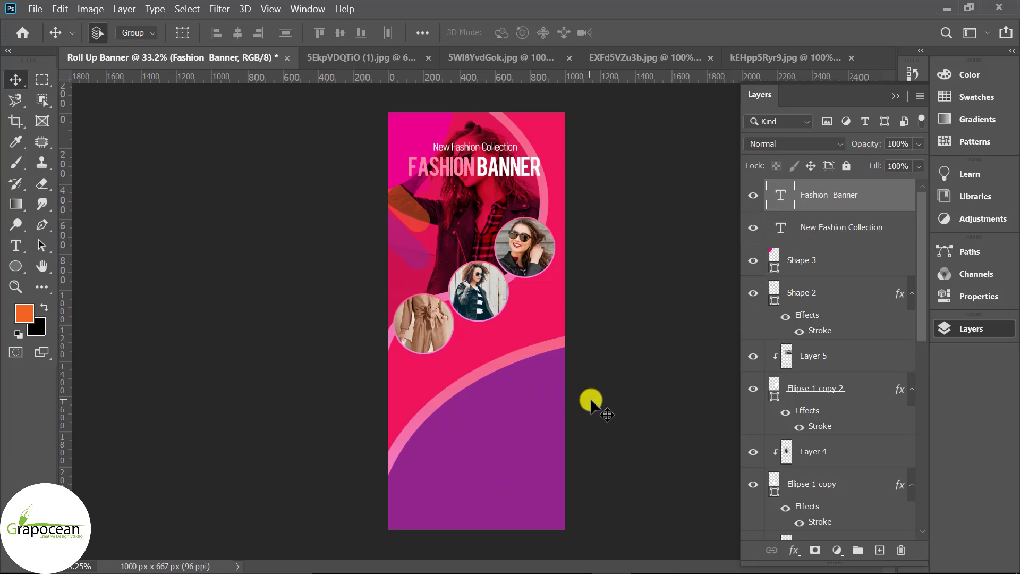
Step: Draw a six-sided white hexagon on the banner's upper left
{"action": "left_click", "coordinate": [16, 266]}
{"action": "left_click", "coordinate": [64, 311]}
{"action": "left_click_drag", "start_coordinate": [419, 203], "coordinate": [443, 255]}
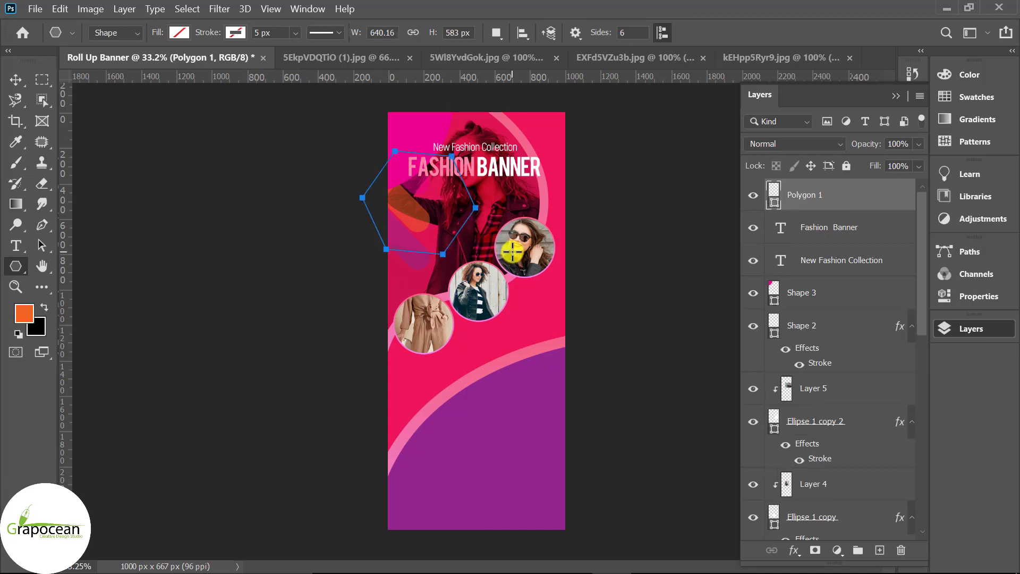
{"action": "left_click", "coordinate": [179, 33]}
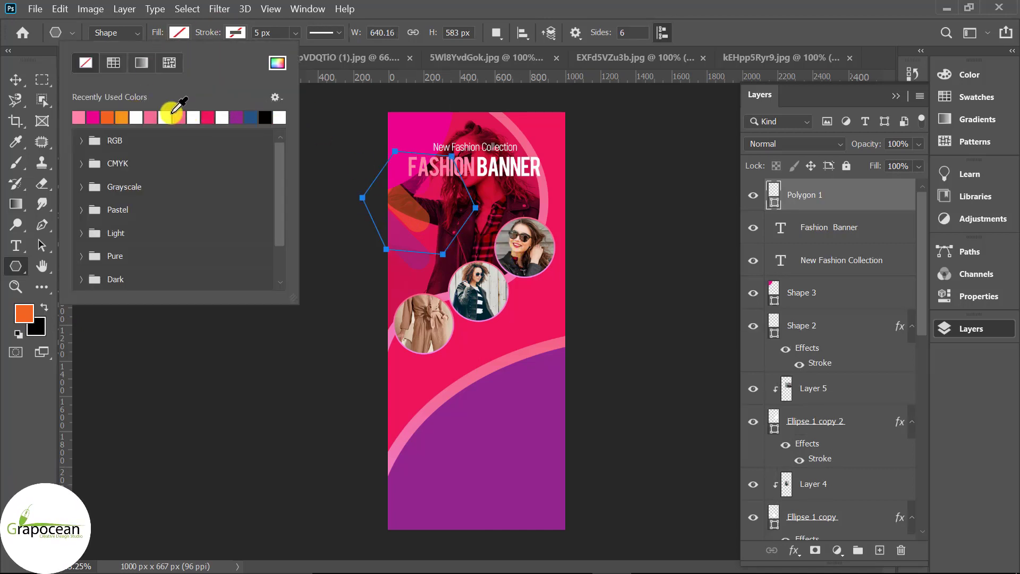
{"action": "left_click", "coordinate": [140, 114]}
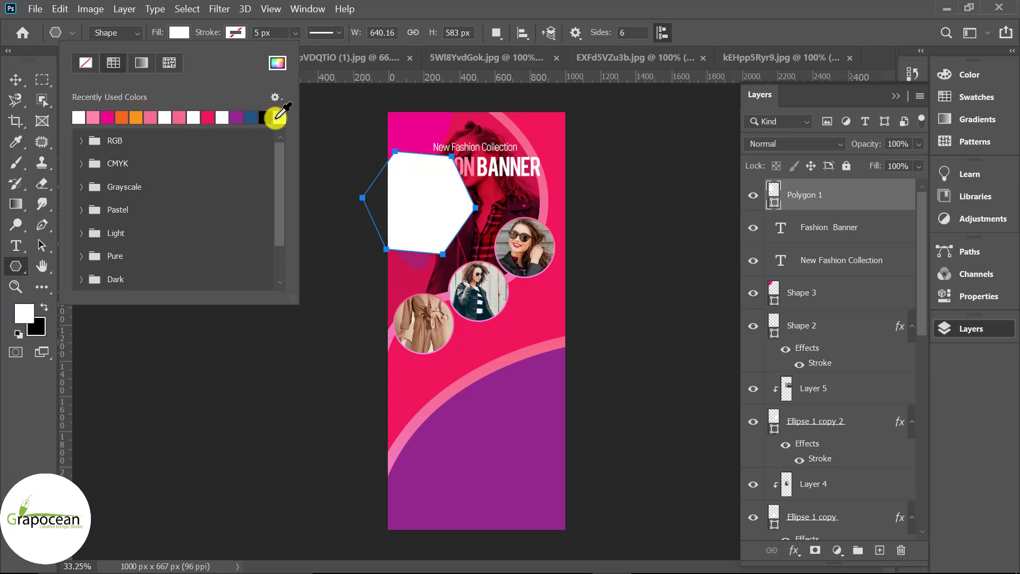
{"action": "left_click", "coordinate": [265, 117]}
Step: Move the hexagon beside the photo circles, scale it to about 60% and rotate it
{"action": "key", "text": "v"}
{"action": "left_click_drag", "start_coordinate": [439, 165], "coordinate": [463, 202]}
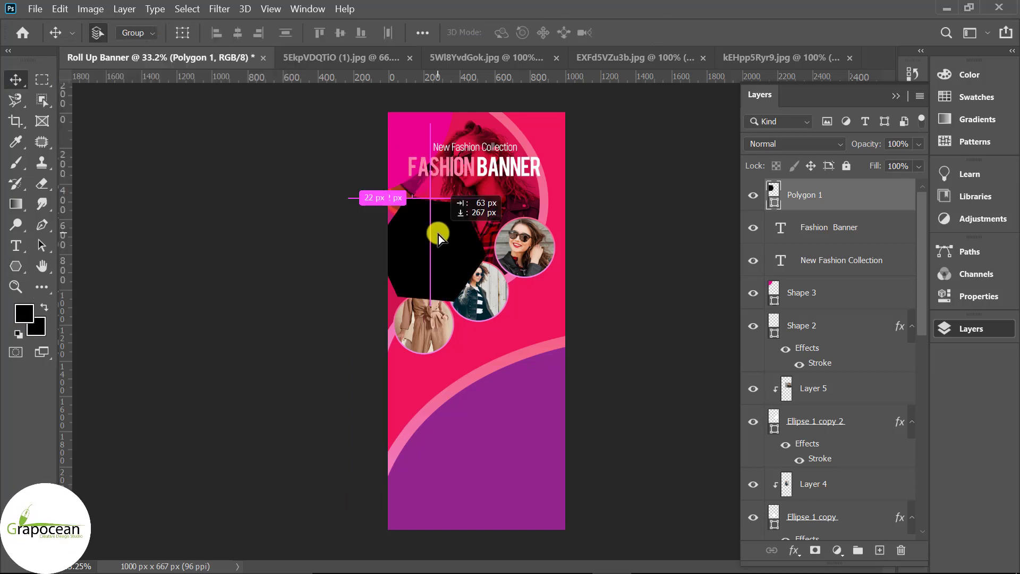
{"action": "key", "text": "ctrl+t"}
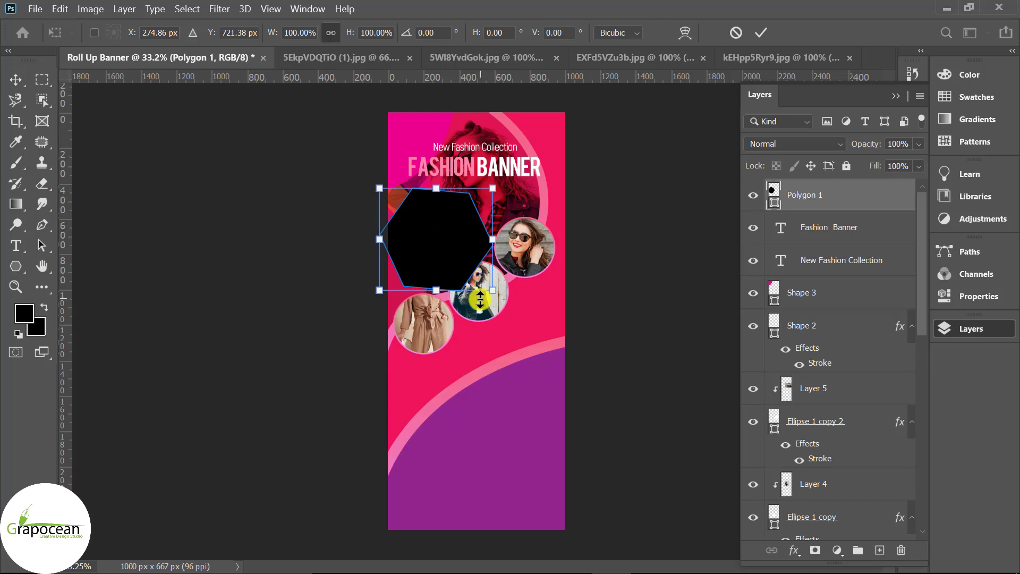
{"action": "mouse_move", "coordinate": [484, 290]}
{"action": "left_mouse_down"}
{"action": "mouse_move", "coordinate": [461, 272]}
{"action": "mouse_move", "coordinate": [407, 281]}
{"action": "left_mouse_up"}
{"action": "scroll", "coordinate": [488, 251], "scroll_direction": "up", "scroll_amount": 5}
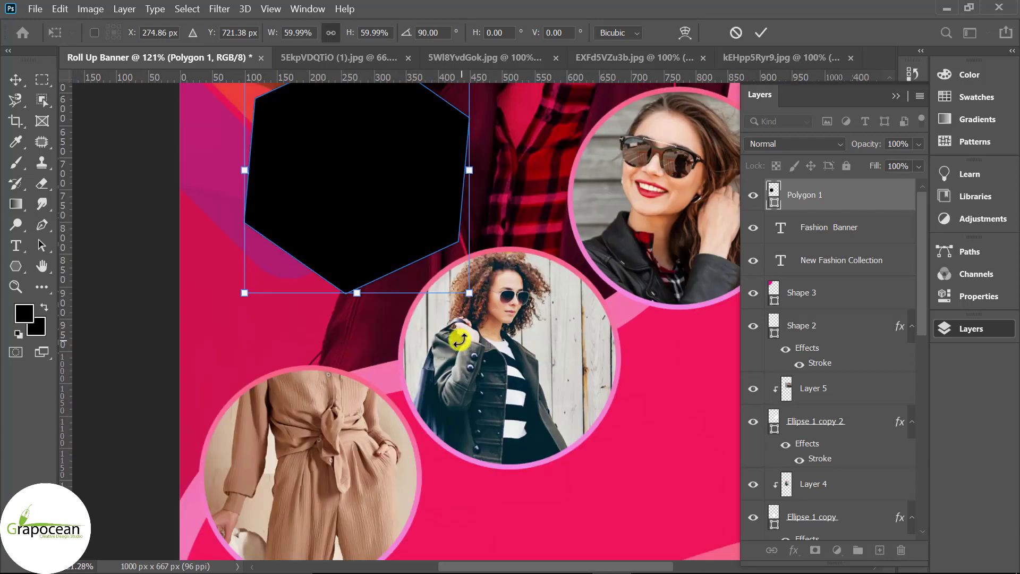
{"action": "left_click_drag", "start_coordinate": [488, 245], "coordinate": [497, 308]}
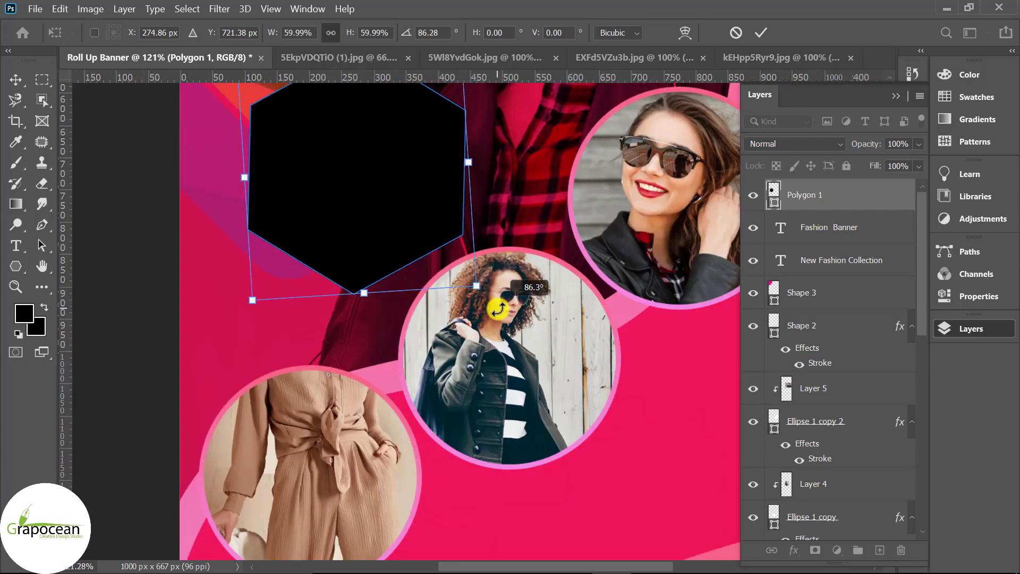
{"action": "left_click", "coordinate": [756, 32]}
Step: Nudge the hexagon left of the photos and change its fill to purple
{"action": "scroll", "coordinate": [506, 292], "scroll_direction": "down", "scroll_amount": 3}
{"action": "scroll", "coordinate": [432, 222], "scroll_direction": "down", "scroll_amount": 3}
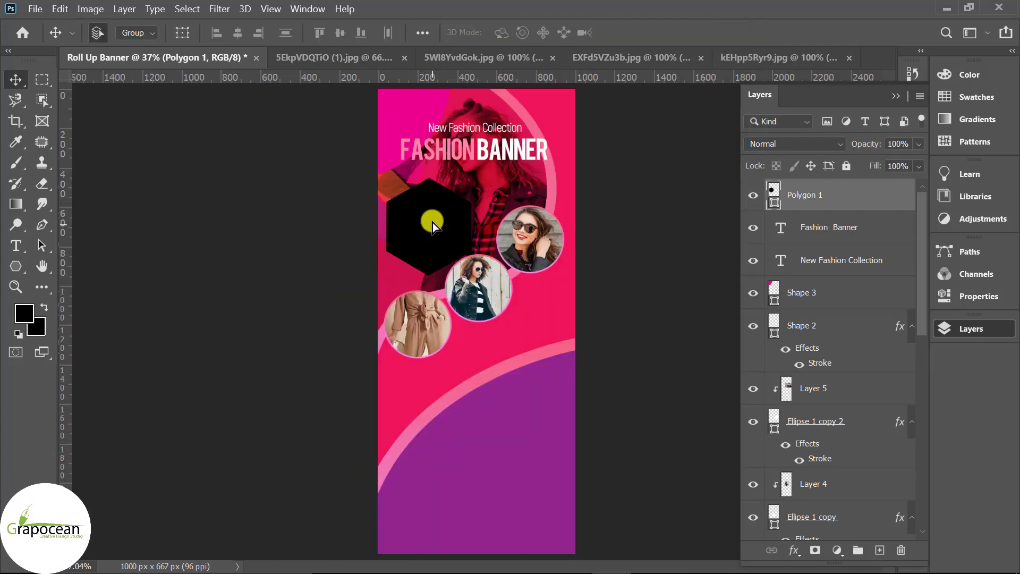
{"action": "left_click_drag", "start_coordinate": [433, 222], "coordinate": [415, 245]}
{"action": "left_click", "coordinate": [47, 280]}
{"action": "left_click", "coordinate": [16, 265]}
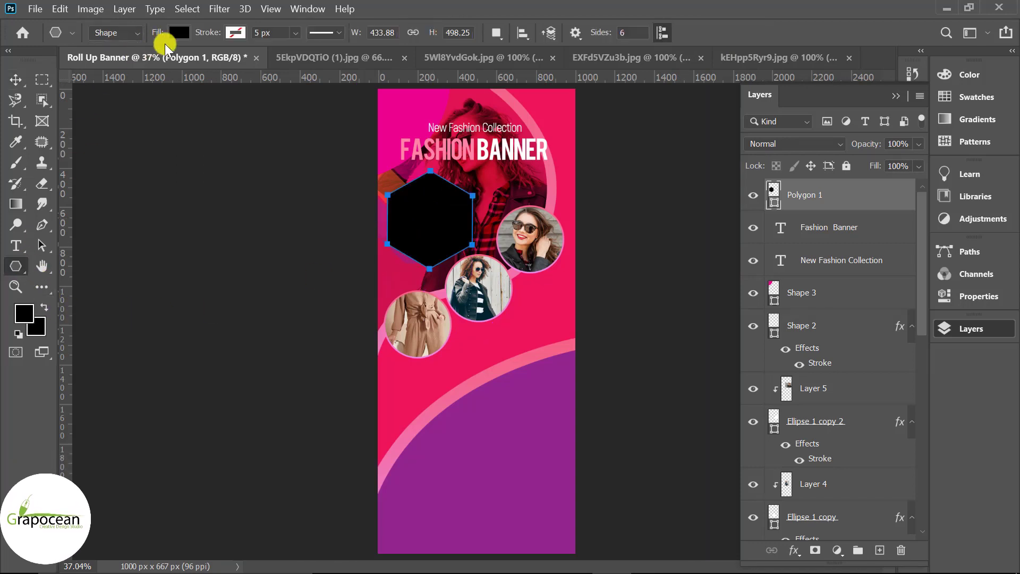
{"action": "left_click", "coordinate": [179, 33]}
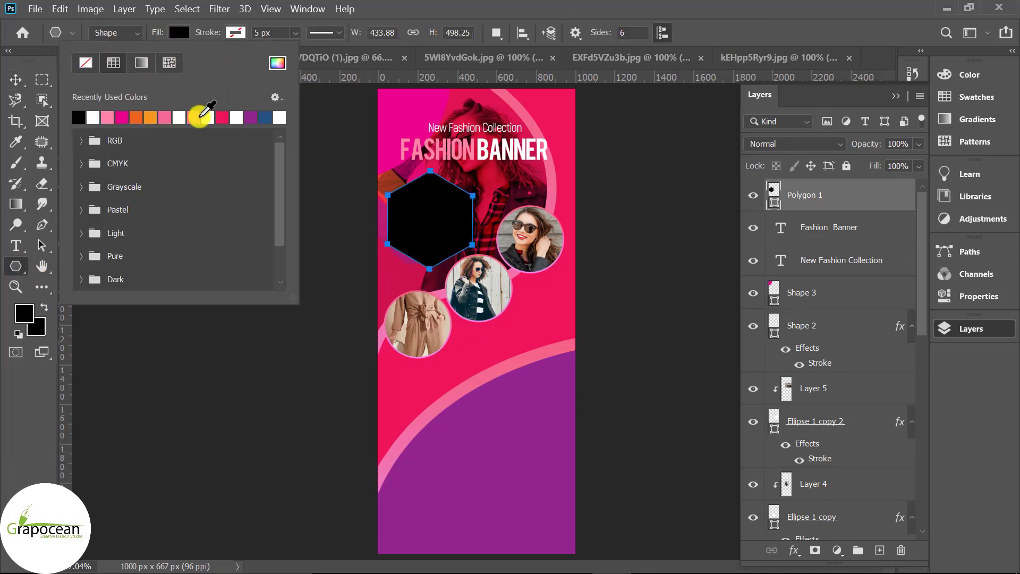
{"action": "left_click", "coordinate": [249, 117]}
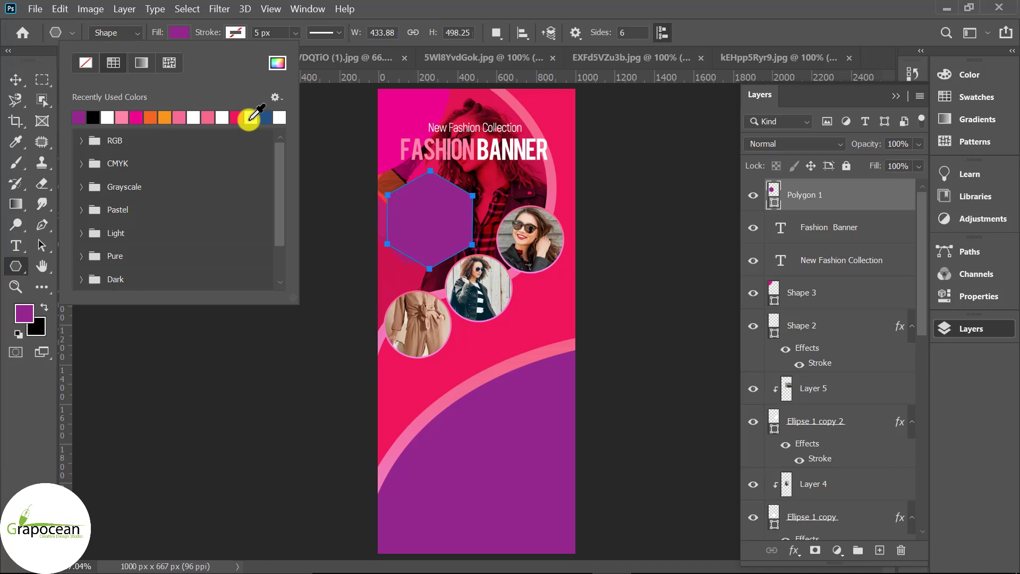
{"action": "left_click", "coordinate": [12, 79]}
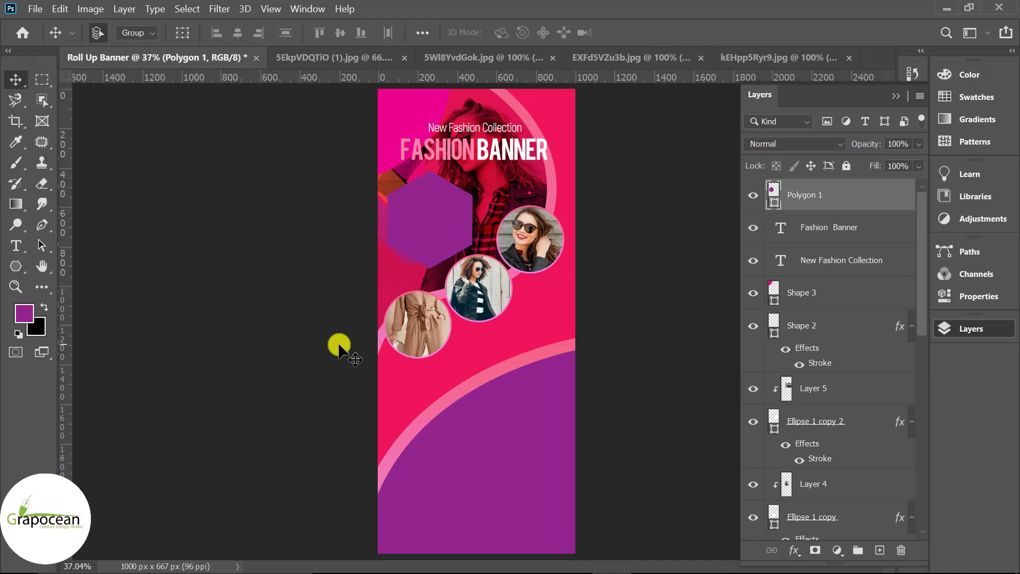
Step: Duplicate the subtitle onto the purple hexagon
{"action": "scroll", "coordinate": [414, 240], "scroll_direction": "up", "scroll_amount": 2}
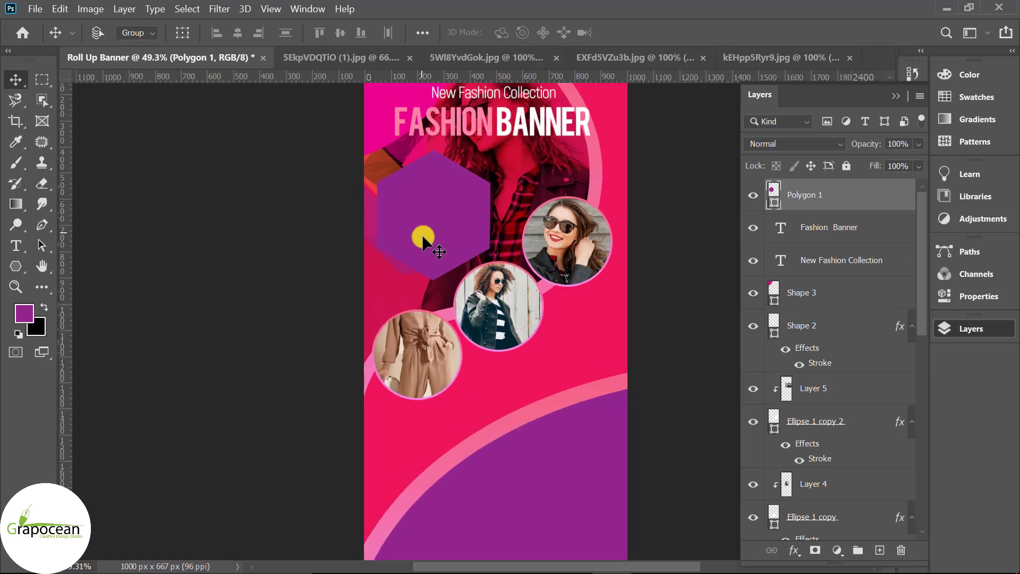
{"action": "scroll", "coordinate": [425, 235], "scroll_direction": "up", "scroll_amount": 1}
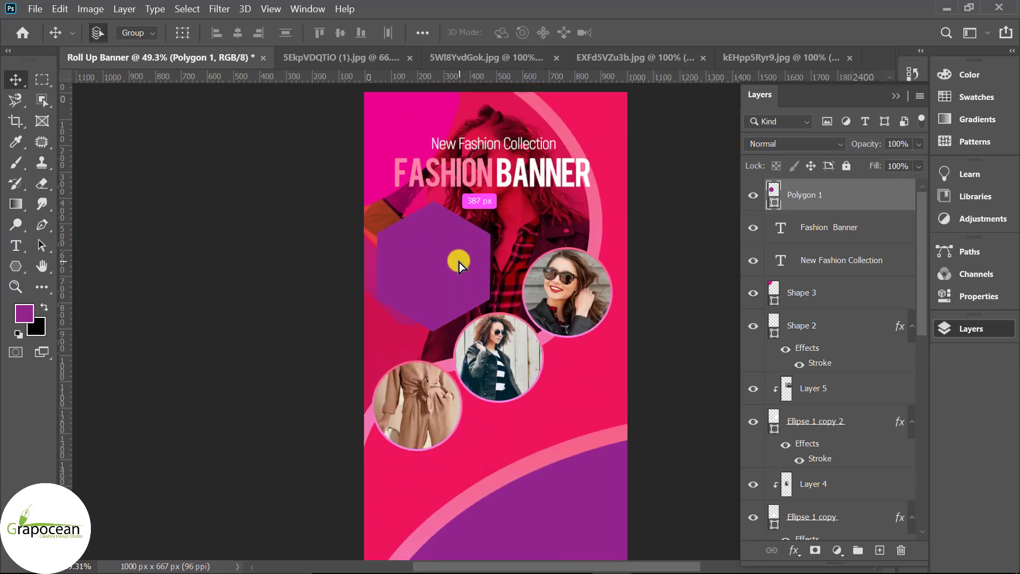
{"action": "left_click_drag", "start_coordinate": [497, 146], "coordinate": [458, 250]}
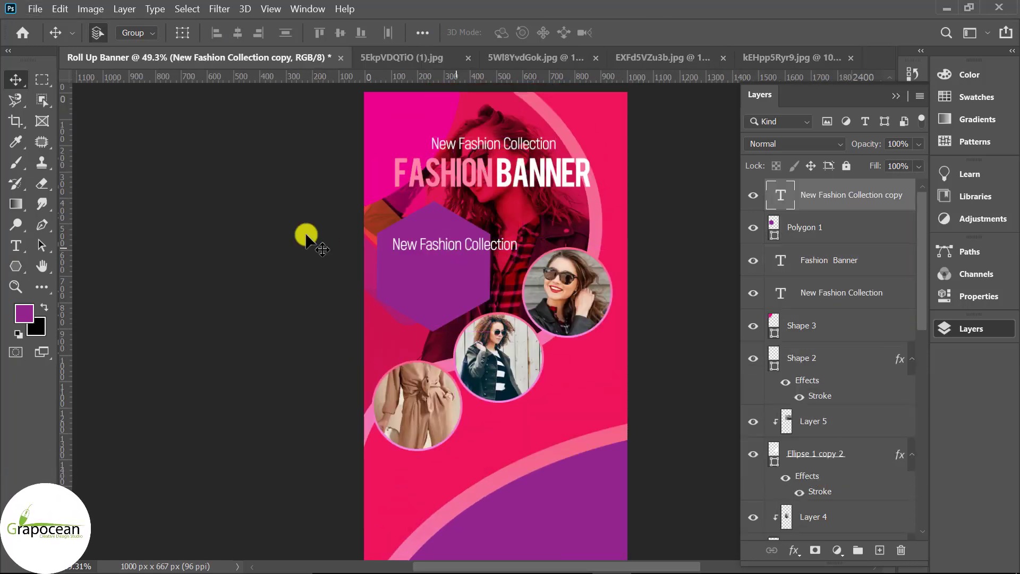
{"action": "scroll", "coordinate": [307, 235], "scroll_direction": "up", "scroll_amount": 4}
Step: Reword the hexagon text to 'Now Up to' and drag a FASHION BANNER copy down
{"action": "left_click", "coordinate": [24, 247]}
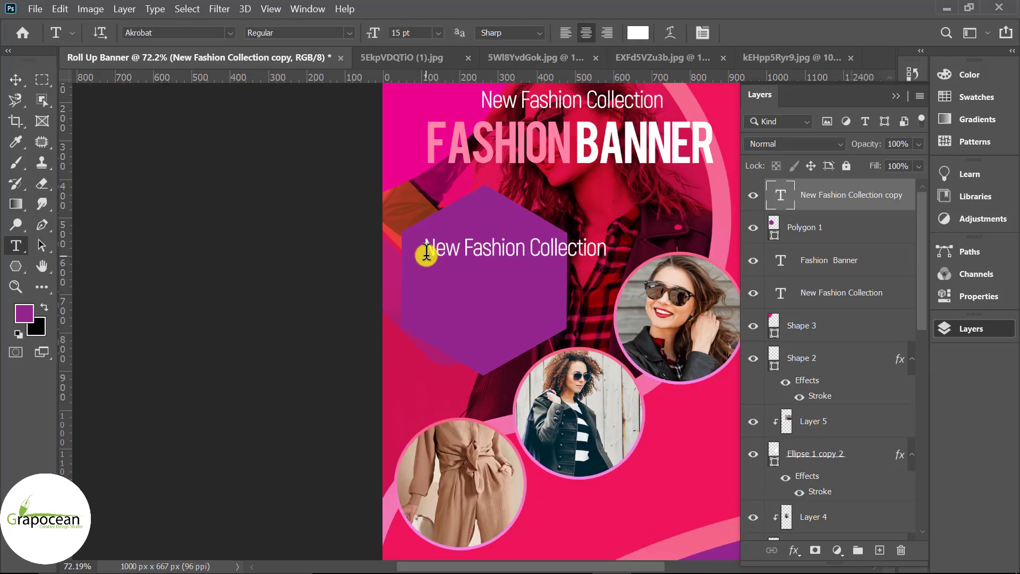
{"action": "left_click_drag", "start_coordinate": [424, 250], "coordinate": [706, 285]}
{"action": "type", "text": "Now"}
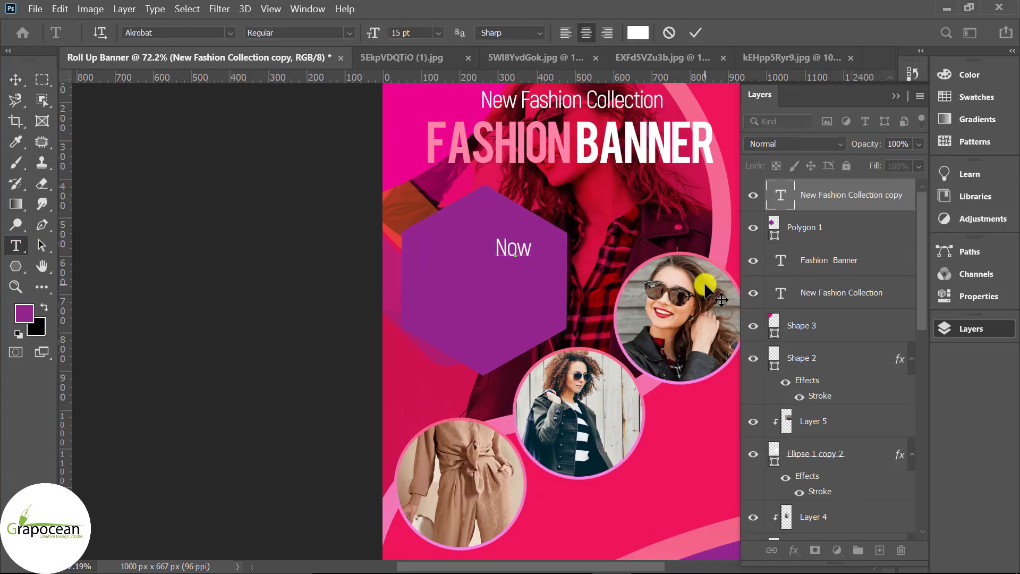
{"action": "type", "text": " Up to"}
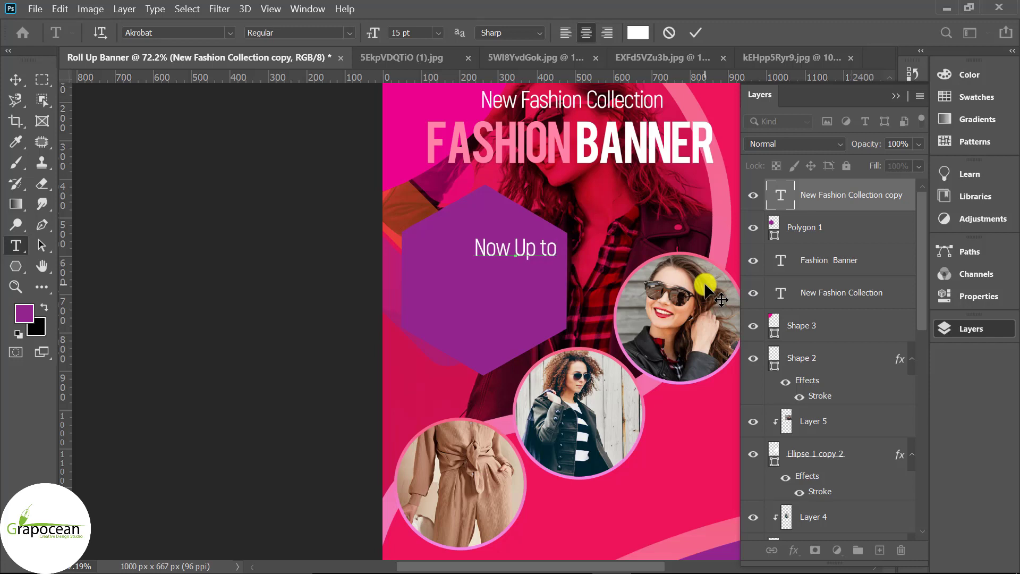
{"action": "left_click", "coordinate": [16, 79]}
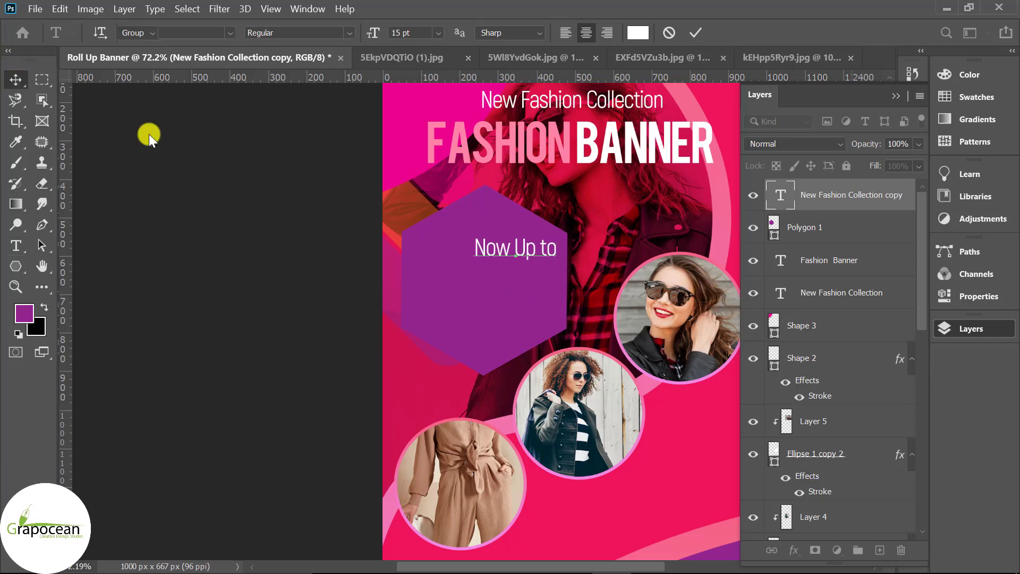
{"action": "left_click_drag", "start_coordinate": [478, 237], "coordinate": [476, 241]}
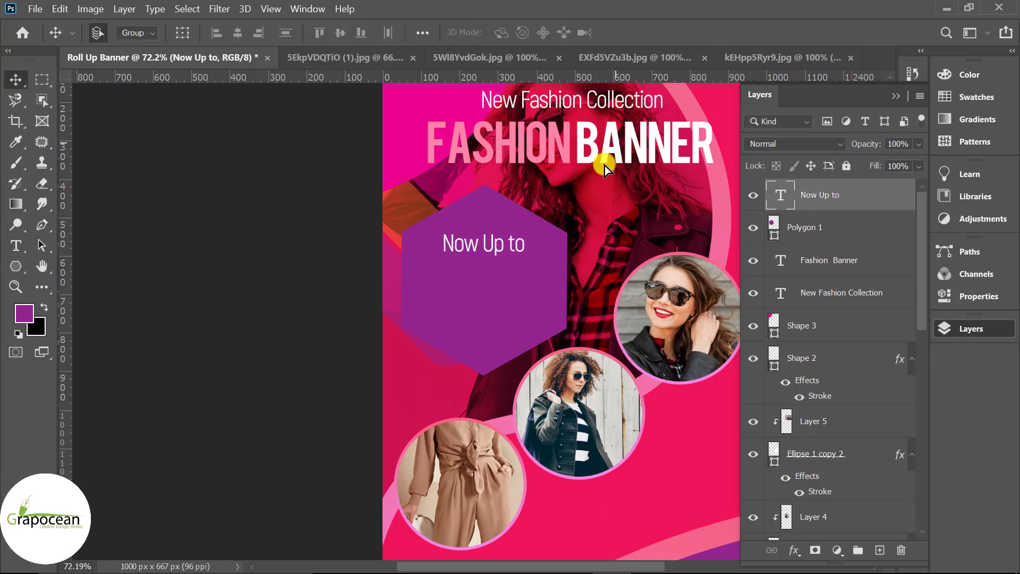
{"action": "left_click_drag", "start_coordinate": [604, 165], "coordinate": [592, 285]}
Step: Keep the title copy in front of the hexagon and clear its text
{"action": "key", "text": "ctrl+shift+bracketleft"}
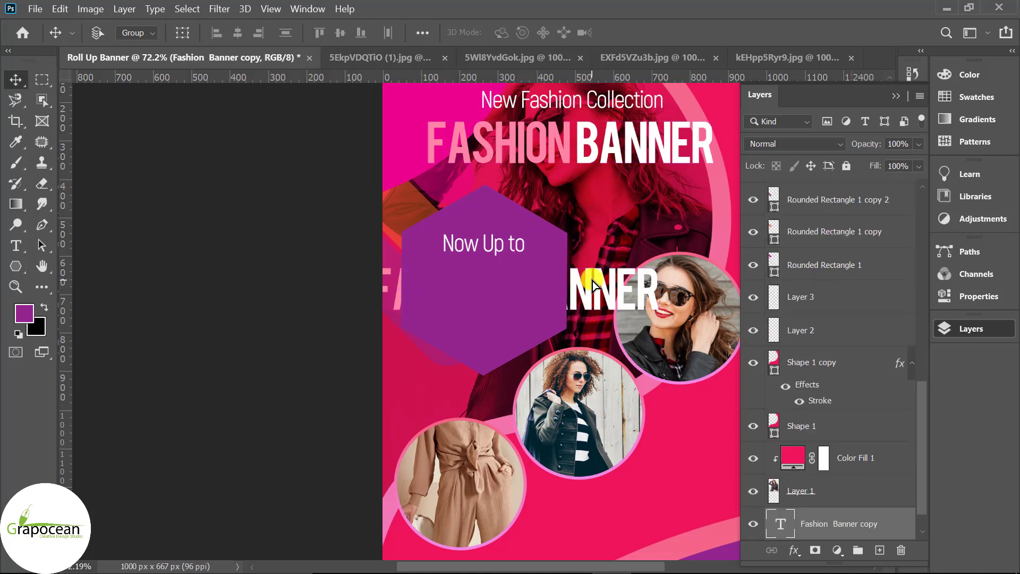
{"action": "key", "text": "ctrl+z"}
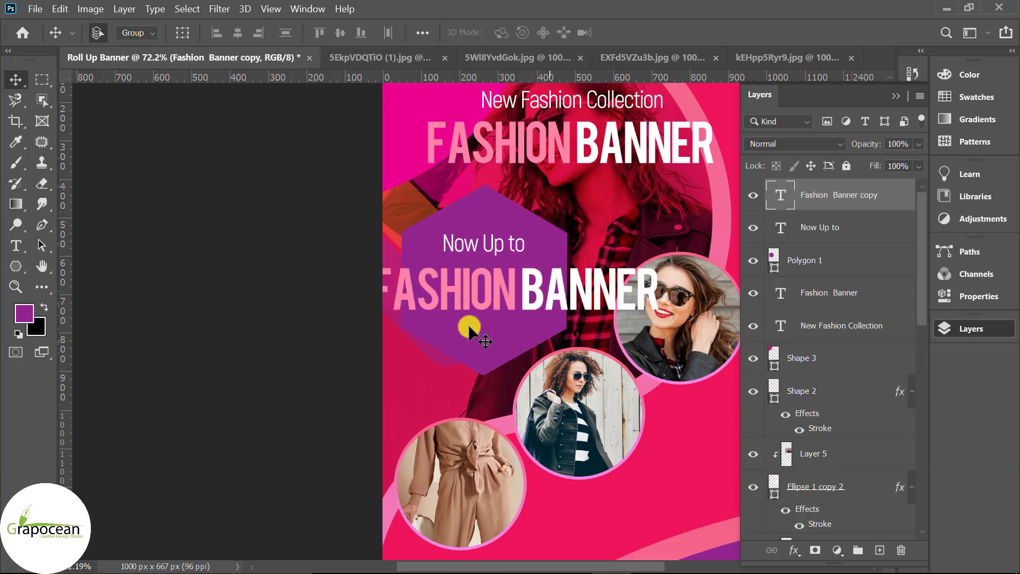
{"action": "left_click", "coordinate": [16, 237]}
{"action": "left_click_drag", "start_coordinate": [661, 291], "coordinate": [374, 299]}
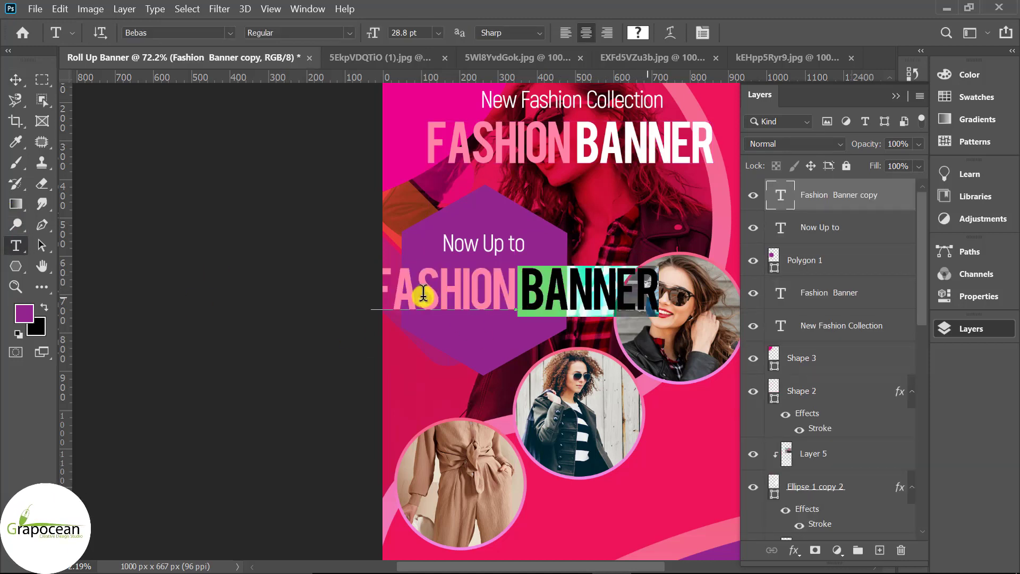
{"action": "key", "text": "BackSpace"}
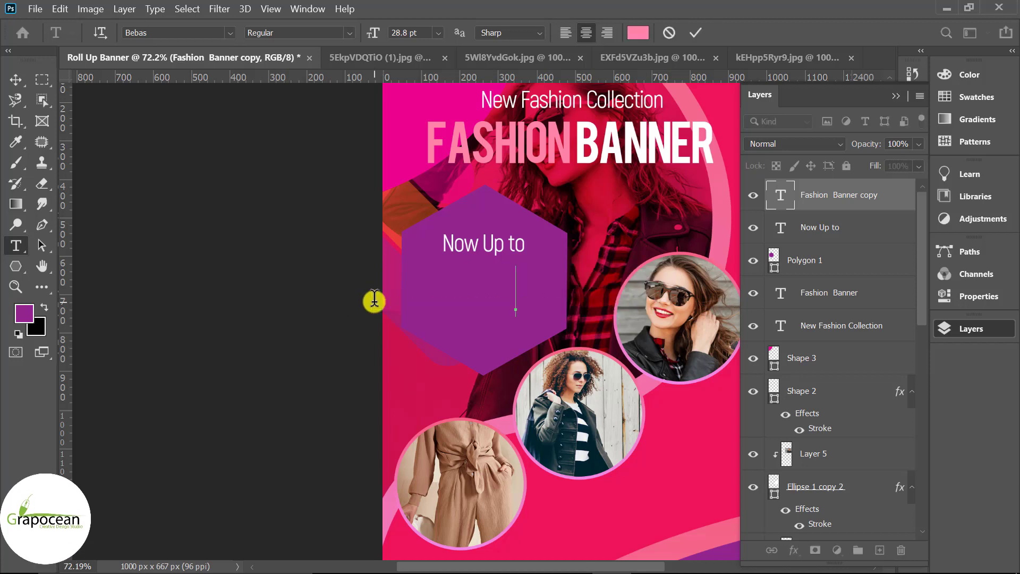
Step: Type '30%' beneath 'Now Up to' and duplicate 'Now Up to' below it
{"action": "type", "text": "30"}
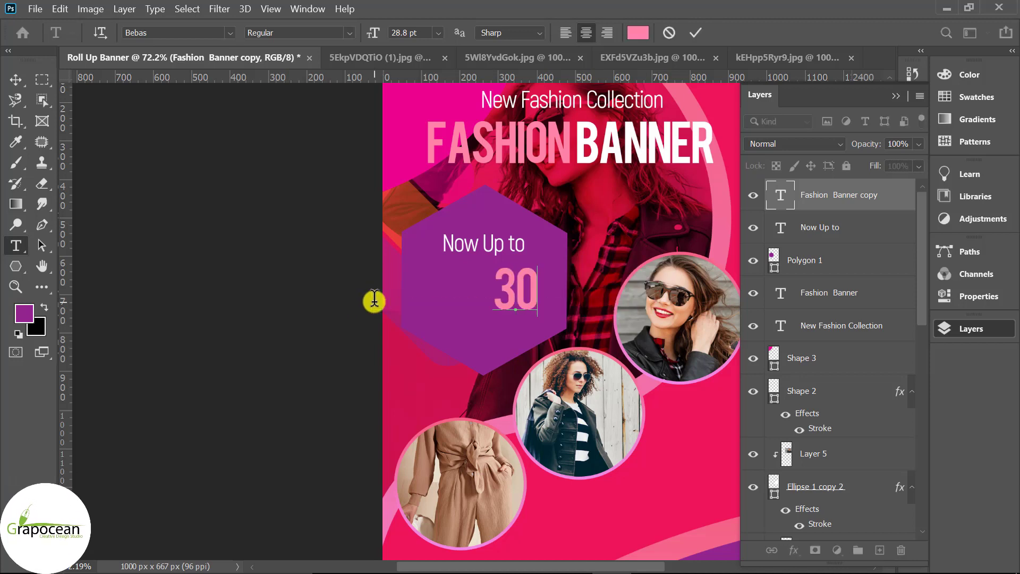
{"action": "type", "text": "%"}
{"action": "left_click", "coordinate": [16, 79]}
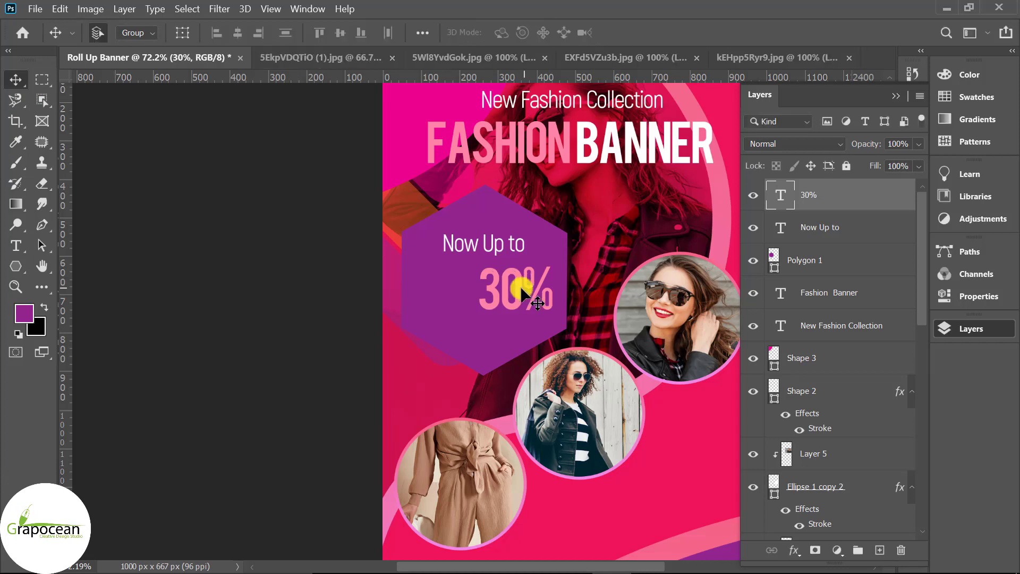
{"action": "left_click_drag", "start_coordinate": [521, 287], "coordinate": [493, 284]}
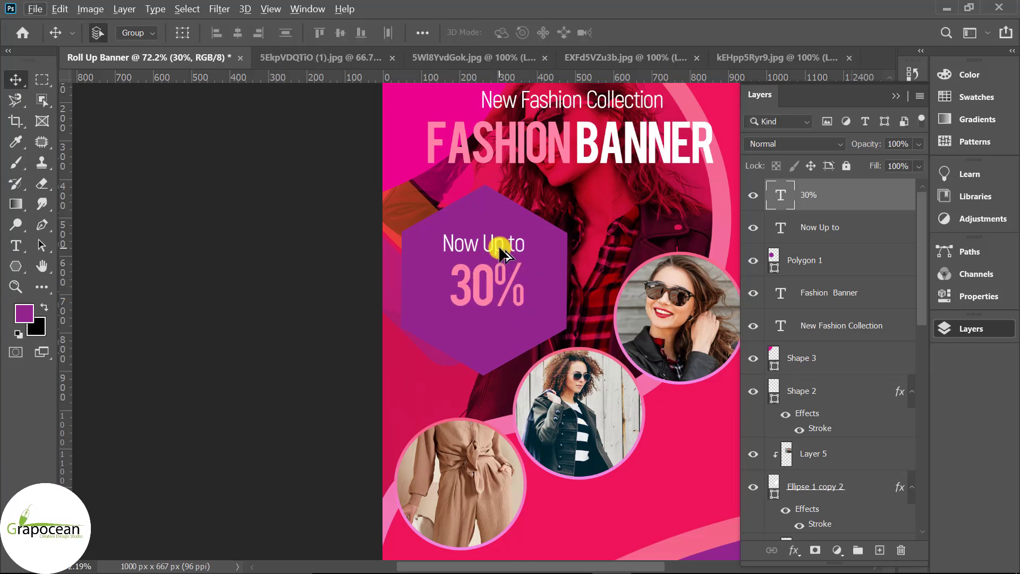
{"action": "left_click_drag", "start_coordinate": [498, 245], "coordinate": [499, 334]}
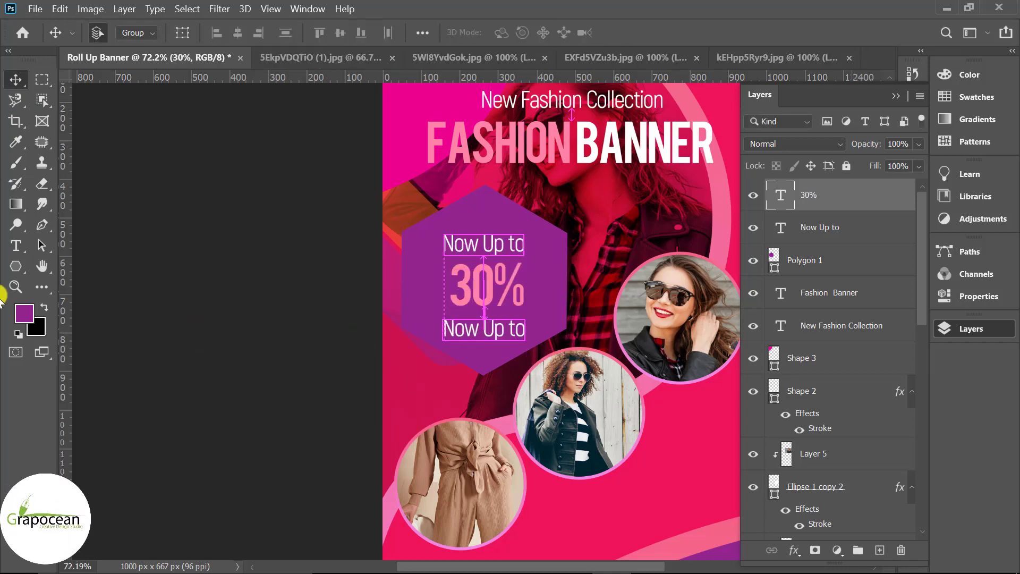
Step: Retype the lower duplicate line as 'Discount'
{"action": "left_click", "coordinate": [16, 246]}
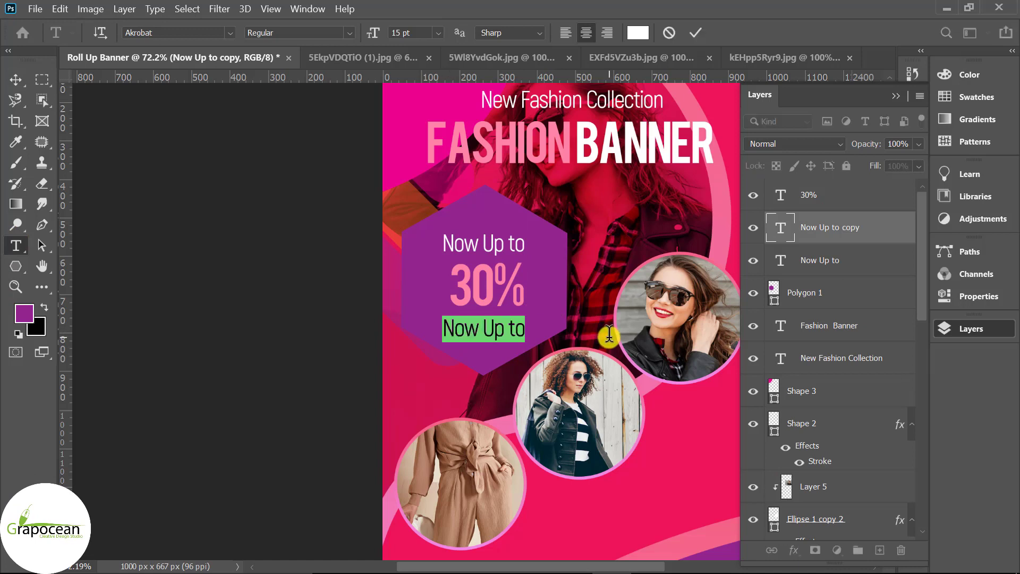
{"action": "key", "text": "BackSpace"}
{"action": "type", "text": "Disc"}
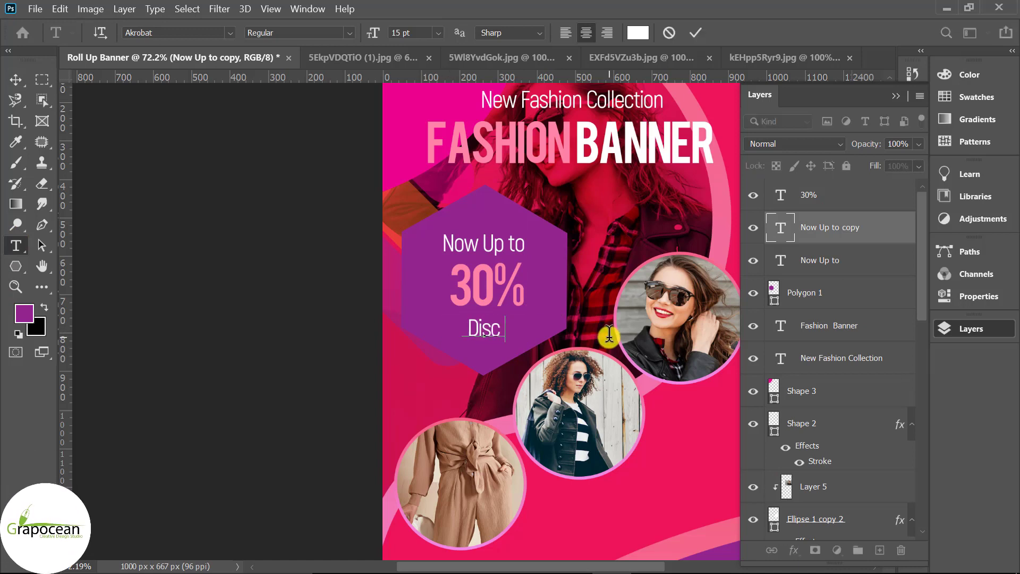
{"action": "type", "text": "ount"}
{"action": "left_click", "coordinate": [16, 80]}
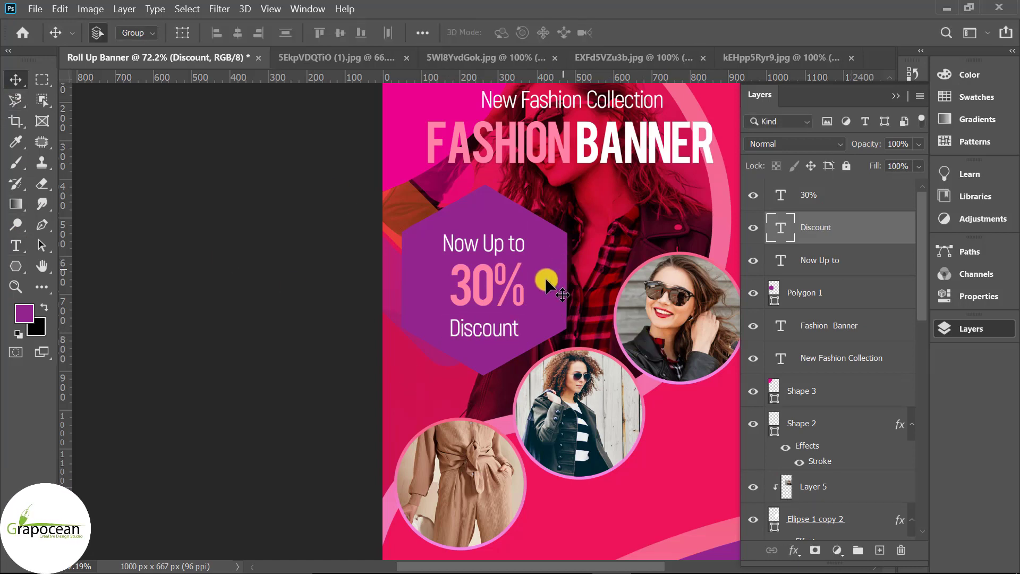
Step: Move 'Now Up to', '30%' and 'Discount' closer together inside the hexagon
{"action": "left_click_drag", "start_coordinate": [501, 238], "coordinate": [499, 224]}
{"action": "left_click_drag", "start_coordinate": [492, 292], "coordinate": [492, 272]}
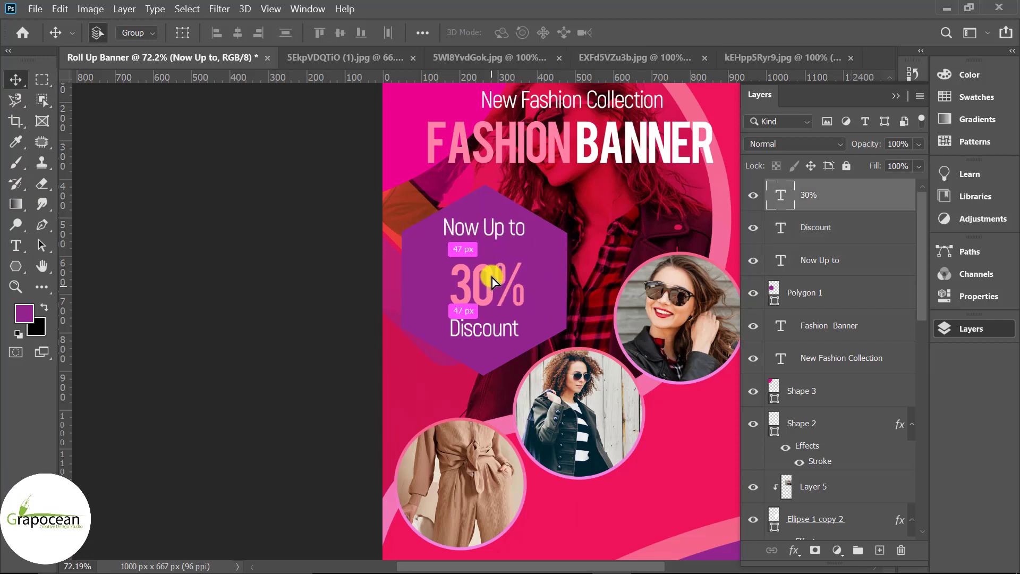
{"action": "left_click_drag", "start_coordinate": [497, 327], "coordinate": [496, 307]}
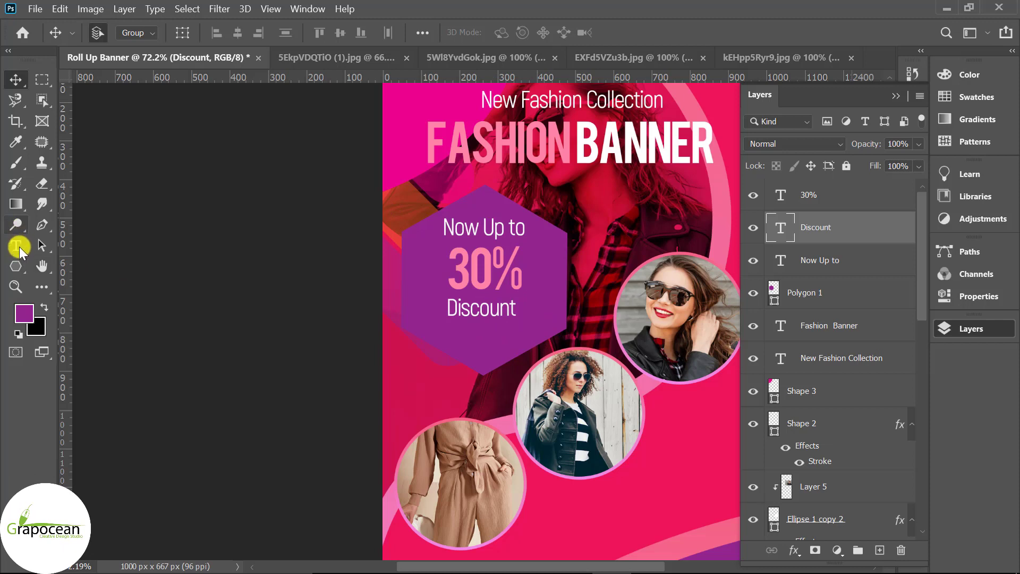
{"action": "left_click", "coordinate": [17, 247]}
{"action": "left_click", "coordinate": [502, 308]}
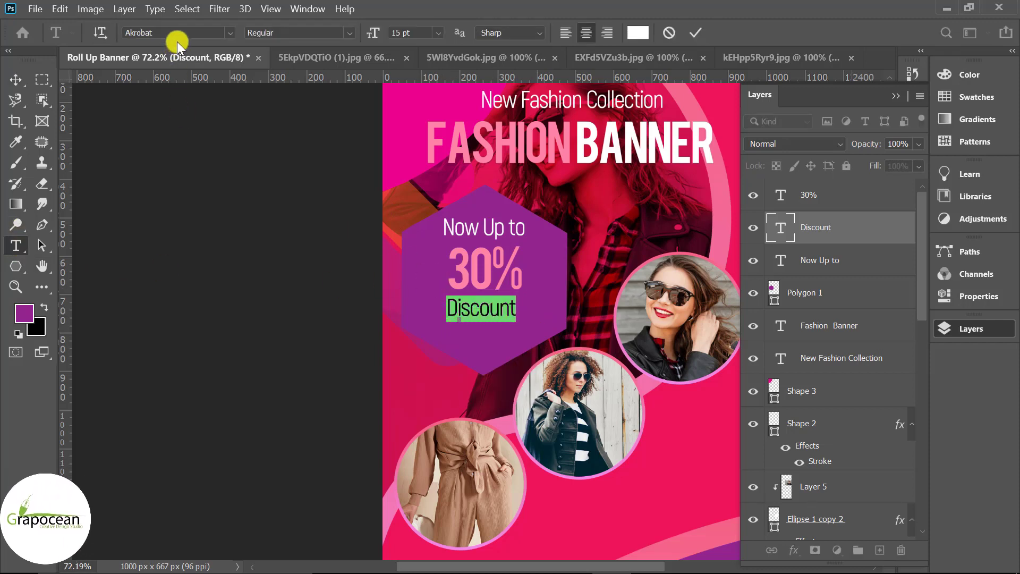
Step: Set the DISCOUNT line in the Bebas font
{"action": "left_click", "coordinate": [230, 34]}
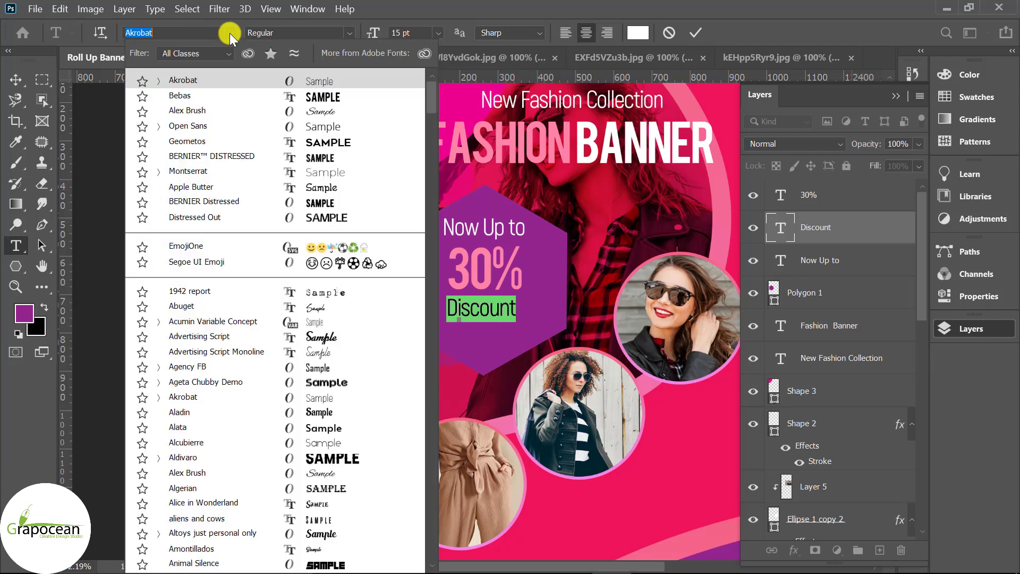
{"action": "left_click", "coordinate": [300, 95]}
{"action": "left_click", "coordinate": [15, 79]}
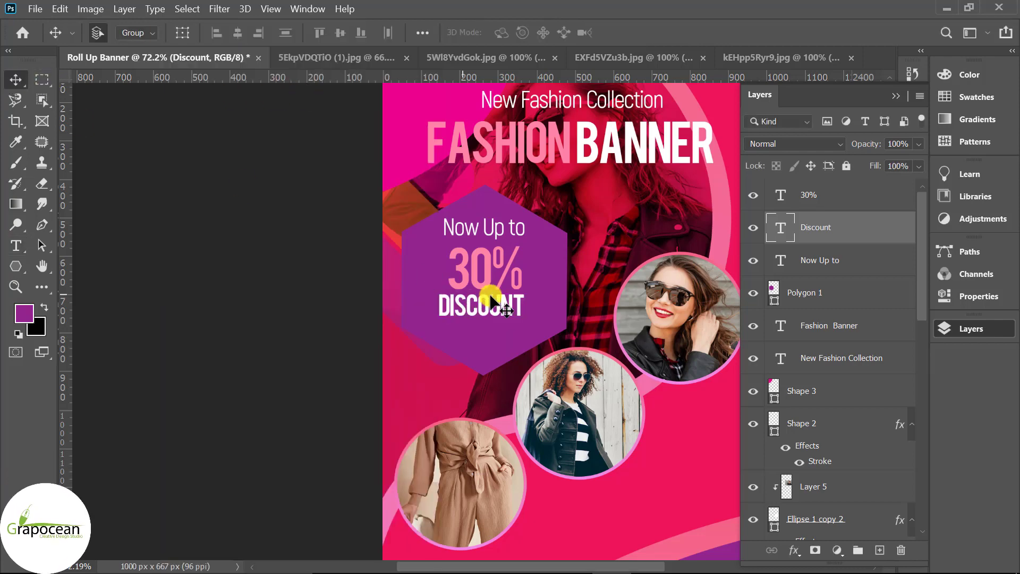
Step: Re-space DISCOUNT, 30% and Now Up to evenly and select the % sign
{"action": "left_click_drag", "start_coordinate": [504, 306], "coordinate": [505, 314]}
{"action": "left_click_drag", "start_coordinate": [511, 257], "coordinate": [512, 269]}
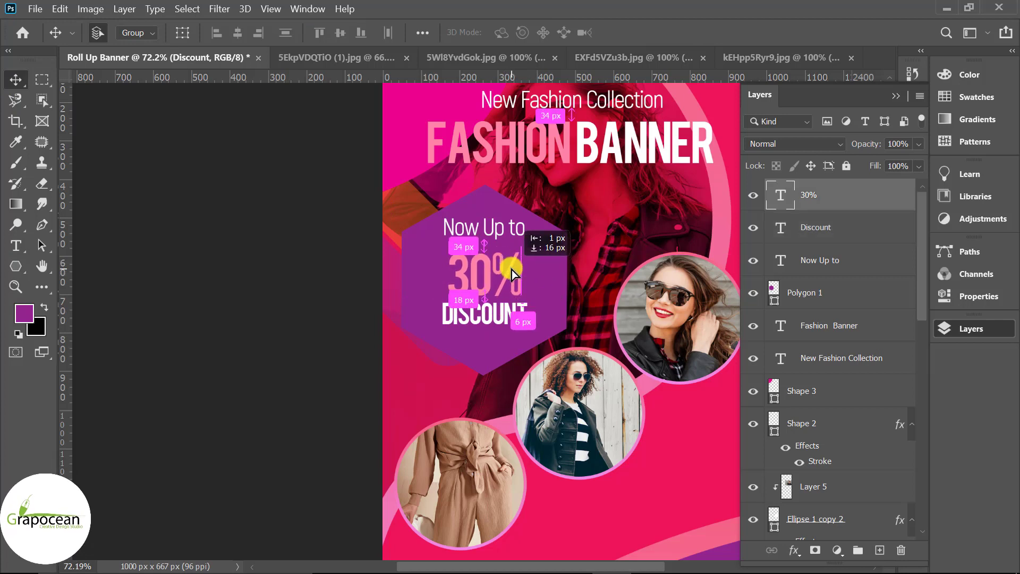
{"action": "left_click_drag", "start_coordinate": [496, 226], "coordinate": [498, 237]}
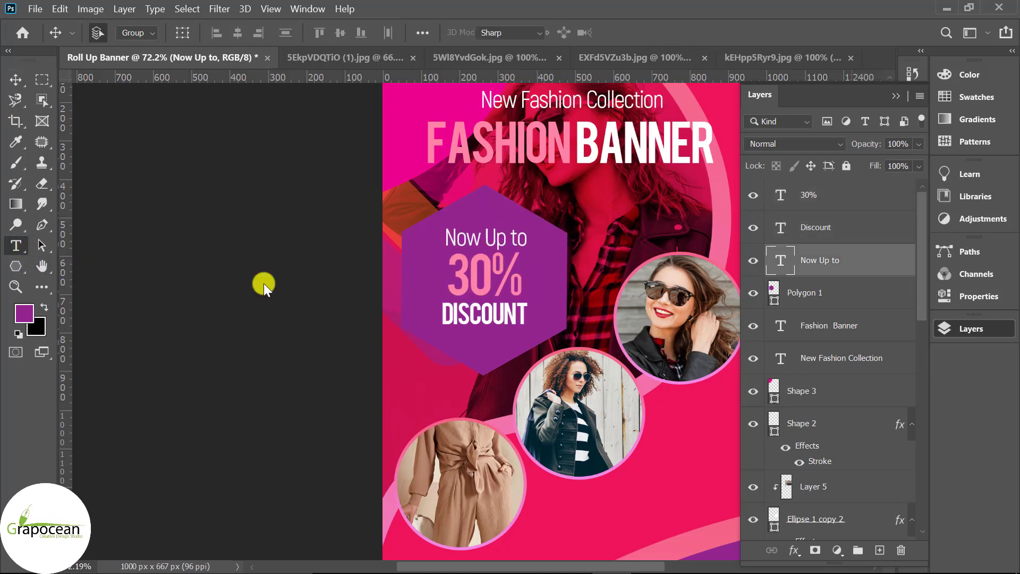
{"action": "left_click_drag", "start_coordinate": [491, 272], "coordinate": [522, 273]}
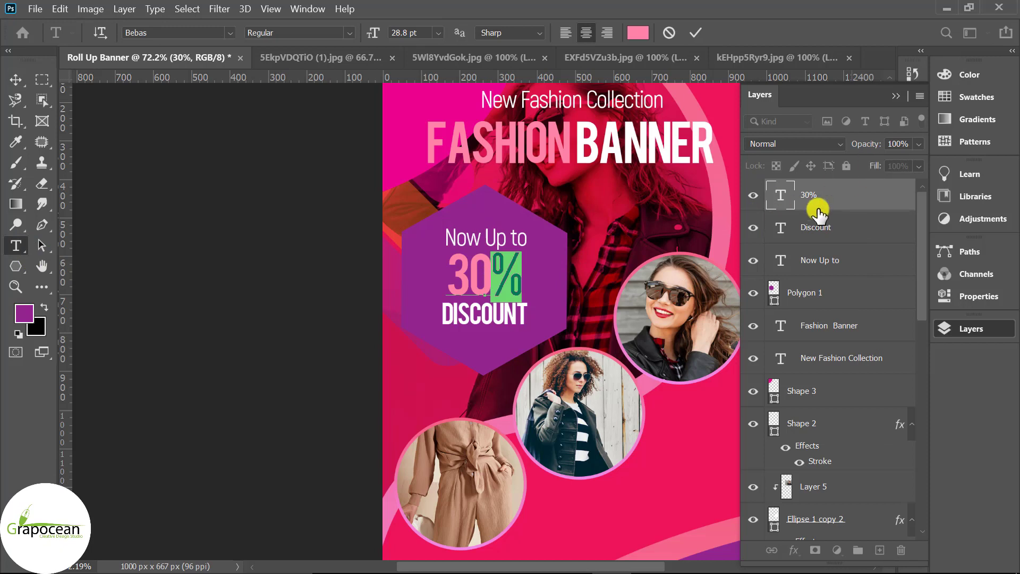
Step: Make the % in 30% superscript using the Character panel settings
{"action": "left_click", "coordinate": [896, 96]}
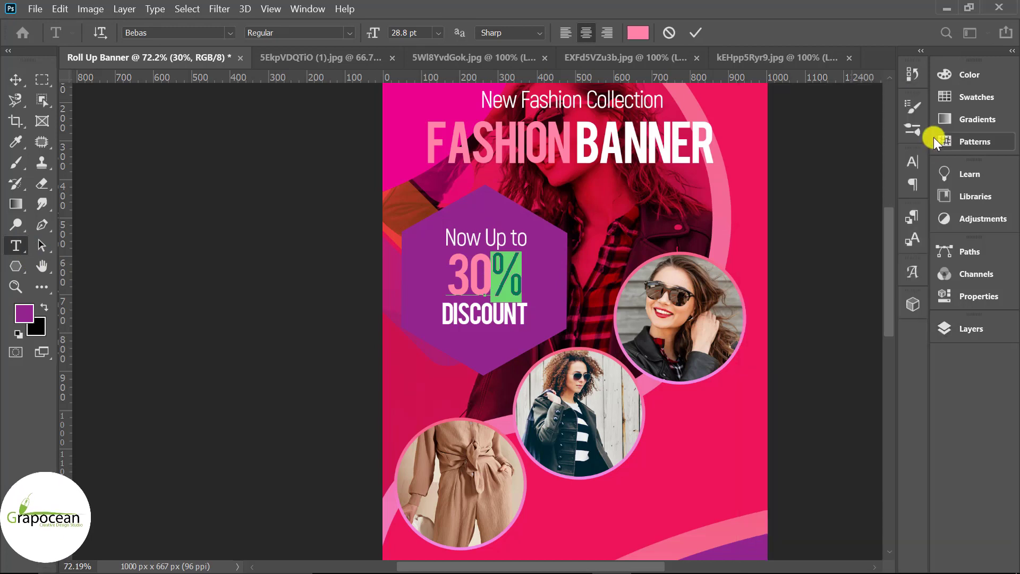
{"action": "left_click", "coordinate": [913, 162]}
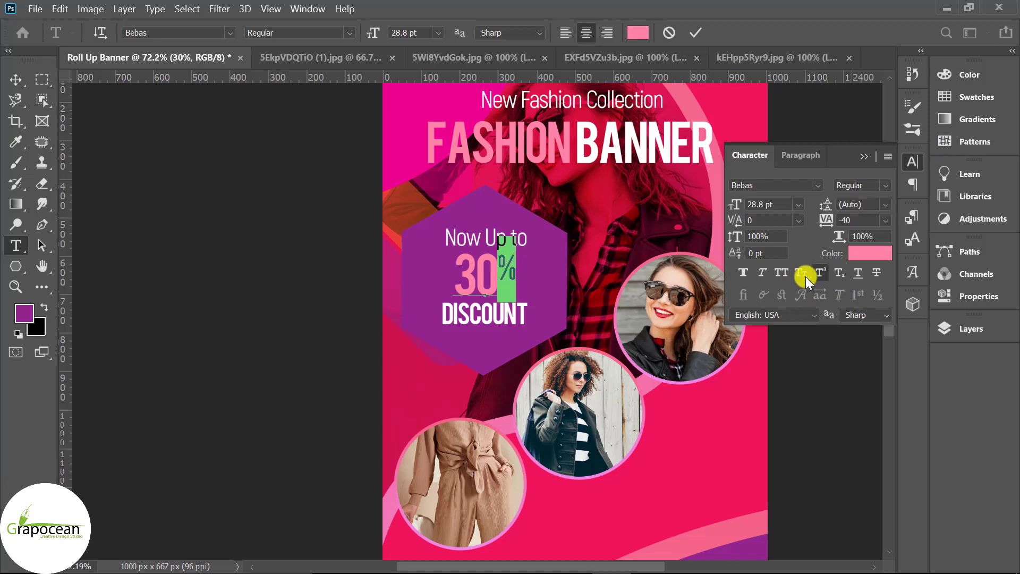
{"action": "left_click", "coordinate": [15, 79]}
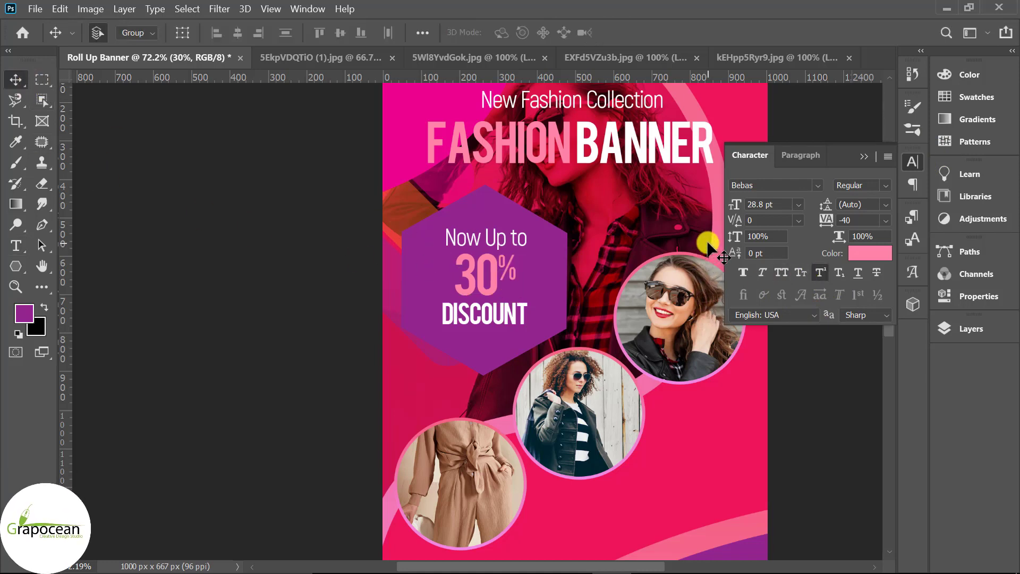
{"action": "left_click", "coordinate": [573, 275]}
{"action": "left_click", "coordinate": [862, 156]}
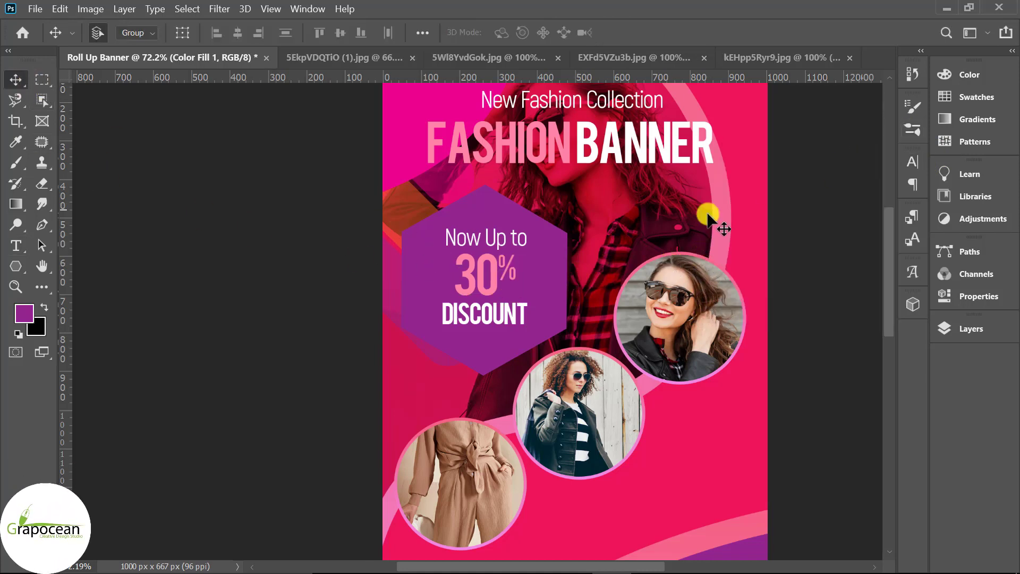
{"action": "left_click", "coordinate": [552, 301]}
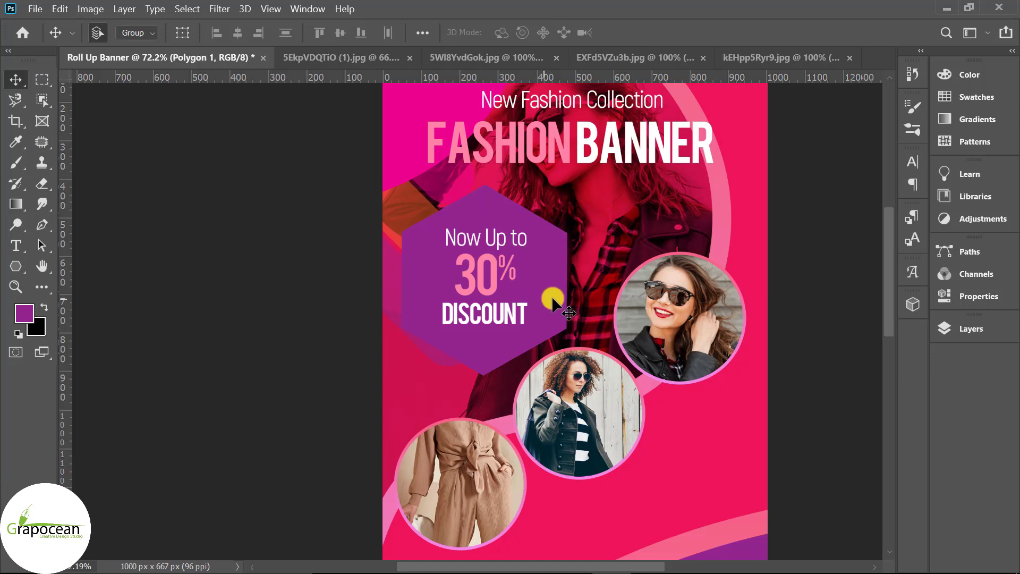
Step: Give Polygon 1 a thin pink gradient Stroke via Blending Options
{"action": "left_click", "coordinate": [985, 328]}
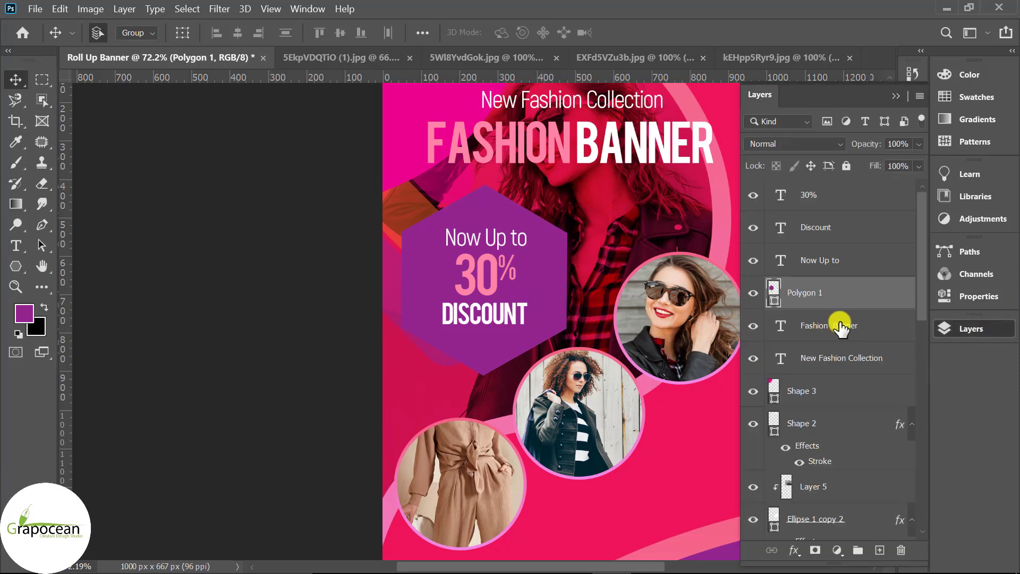
{"action": "left_click", "coordinate": [753, 292]}
{"action": "right_click", "coordinate": [846, 299]}
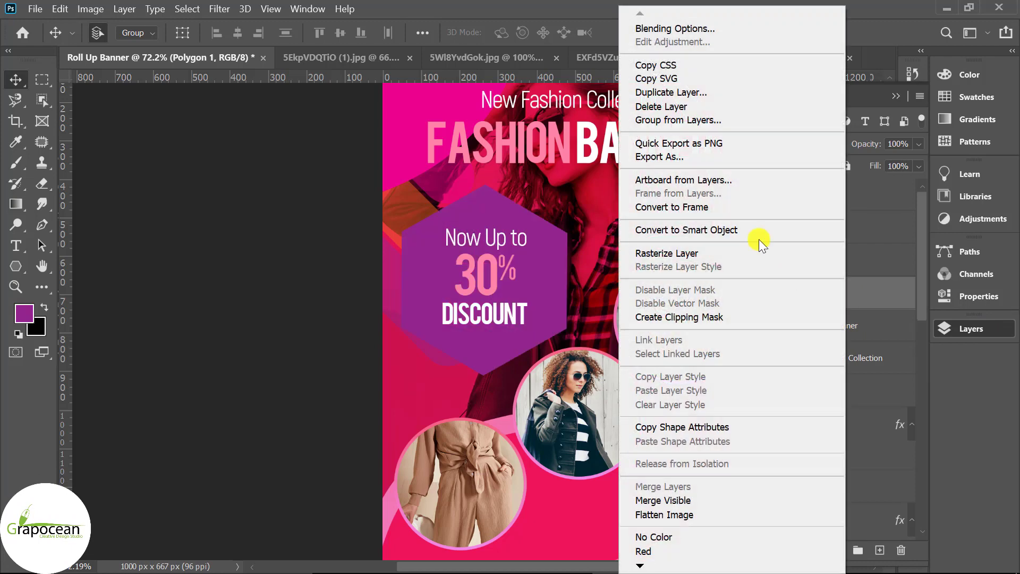
{"action": "left_click", "coordinate": [700, 26]}
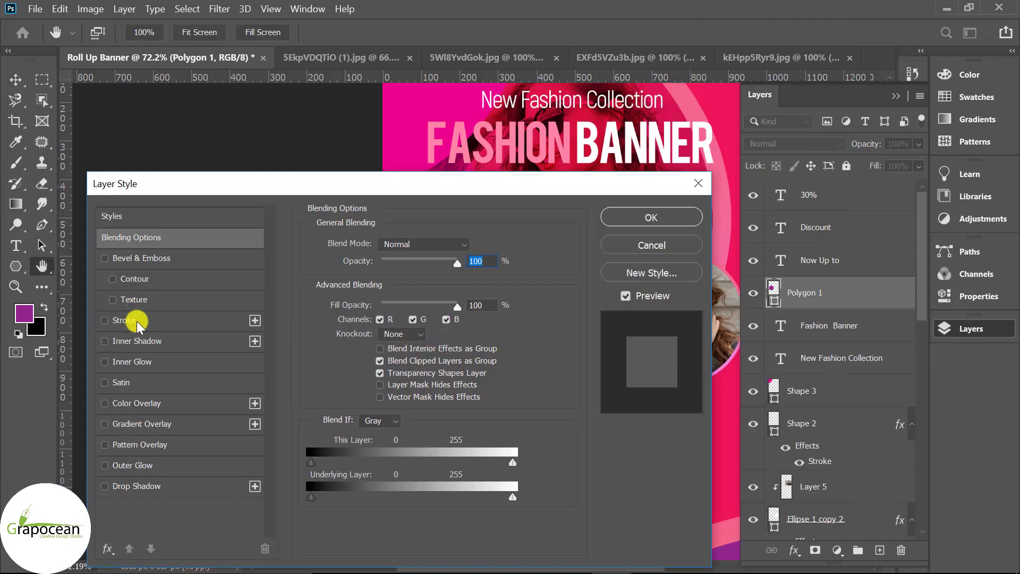
{"action": "left_click", "coordinate": [133, 320]}
{"action": "mouse_move", "coordinate": [460, 186]}
{"action": "left_mouse_down"}
{"action": "mouse_move", "coordinate": [776, 344]}
{"action": "mouse_move", "coordinate": [760, 299]}
{"action": "mouse_move", "coordinate": [669, 283]}
{"action": "left_mouse_up"}
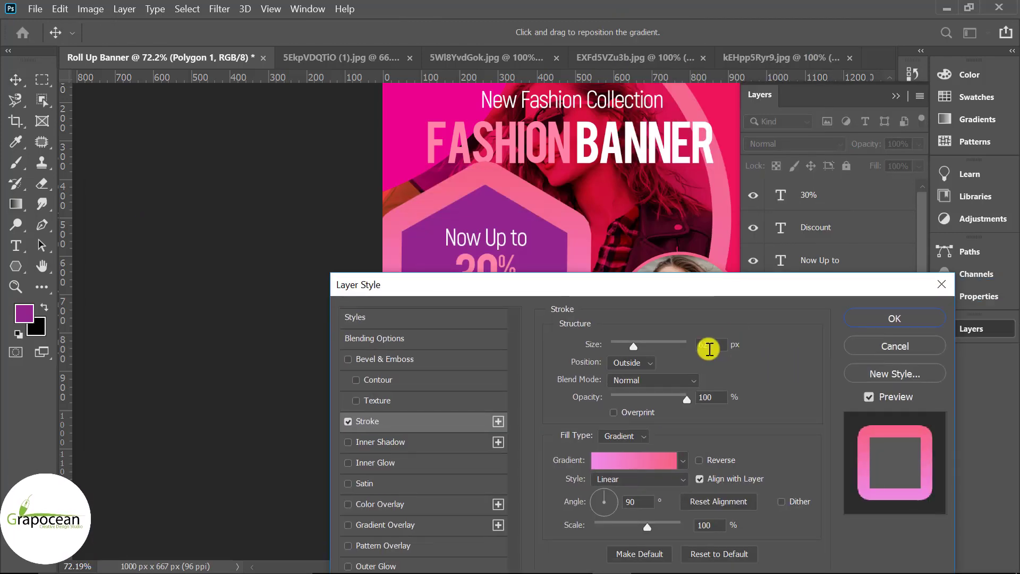
{"action": "left_click_drag", "start_coordinate": [633, 344], "coordinate": [619, 339]}
{"action": "mouse_move", "coordinate": [591, 283]}
{"action": "left_mouse_down"}
{"action": "mouse_move", "coordinate": [785, 470]}
{"action": "mouse_move", "coordinate": [784, 483]}
{"action": "mouse_move", "coordinate": [410, 387]}
{"action": "left_mouse_up"}
{"action": "left_click", "coordinate": [718, 417]}
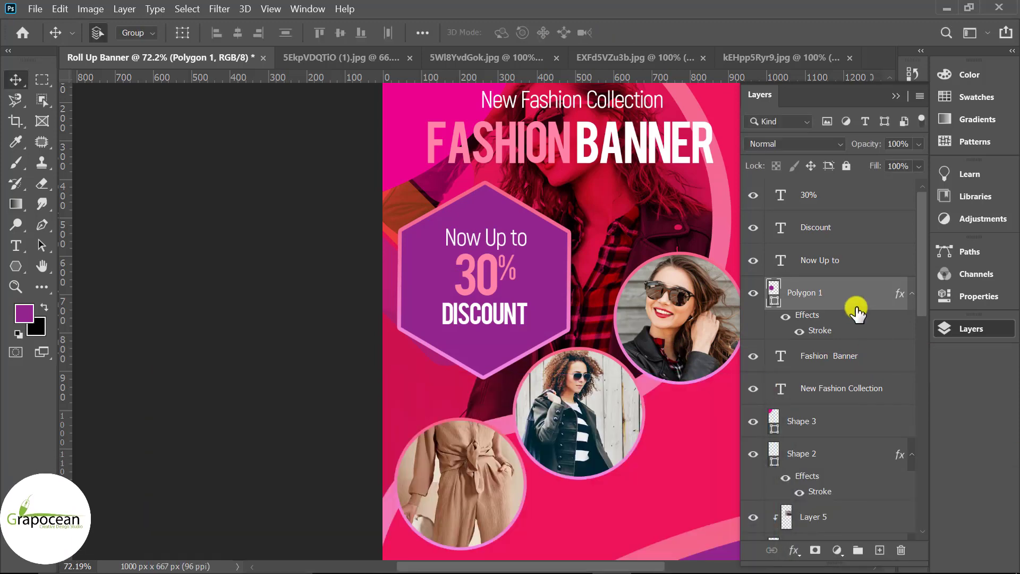
Step: Add a dark crimson Gradient Overlay to the hexagon
{"action": "right_click", "coordinate": [852, 300]}
{"action": "left_click", "coordinate": [722, 476]}
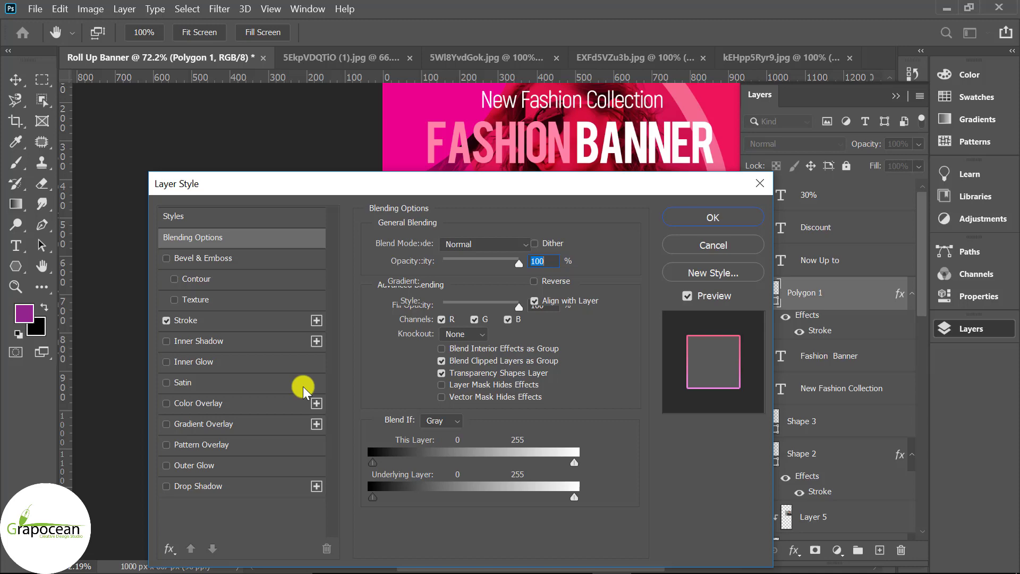
{"action": "left_click", "coordinate": [286, 423]}
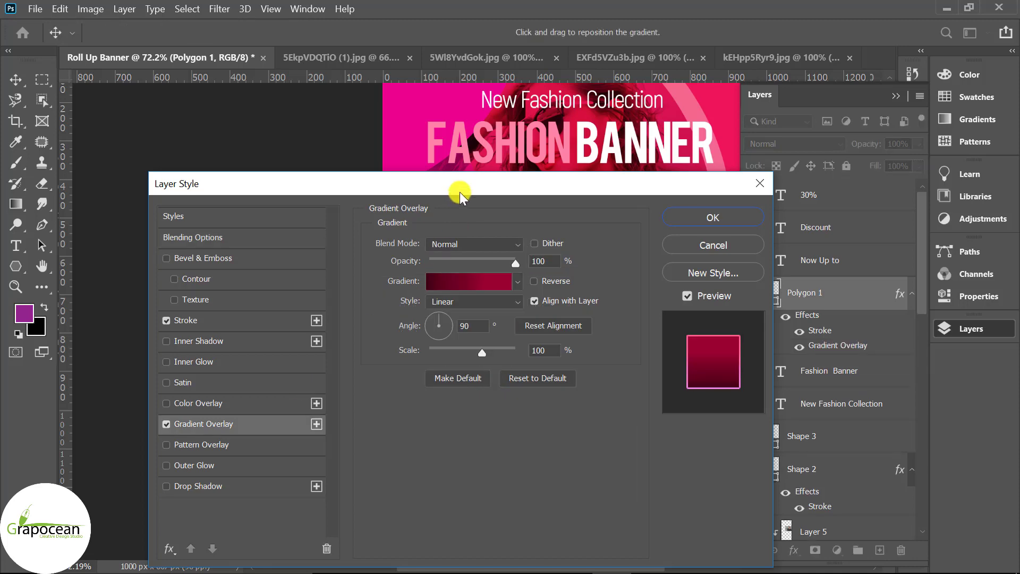
{"action": "mouse_move", "coordinate": [460, 192]}
{"action": "left_mouse_down"}
{"action": "mouse_move", "coordinate": [1014, 218]}
{"action": "mouse_move", "coordinate": [680, 290]}
{"action": "mouse_move", "coordinate": [552, 490]}
{"action": "mouse_move", "coordinate": [462, 481]}
{"action": "mouse_move", "coordinate": [393, 447]}
{"action": "left_mouse_up"}
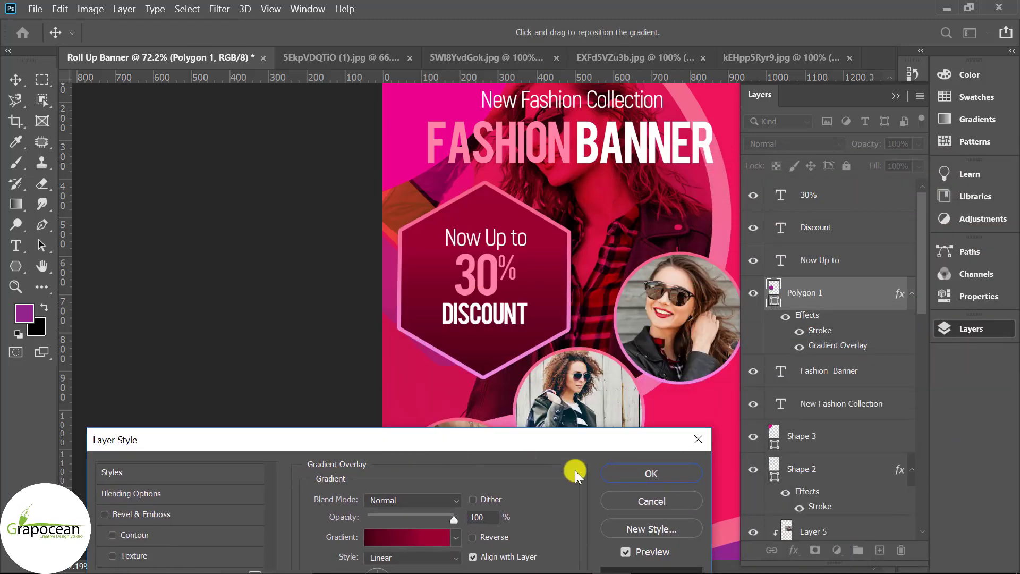
{"action": "left_click", "coordinate": [648, 473]}
{"action": "scroll", "coordinate": [608, 400], "scroll_direction": "down", "scroll_amount": 2}
{"action": "scroll", "coordinate": [611, 403], "scroll_direction": "down", "scroll_amount": 2}
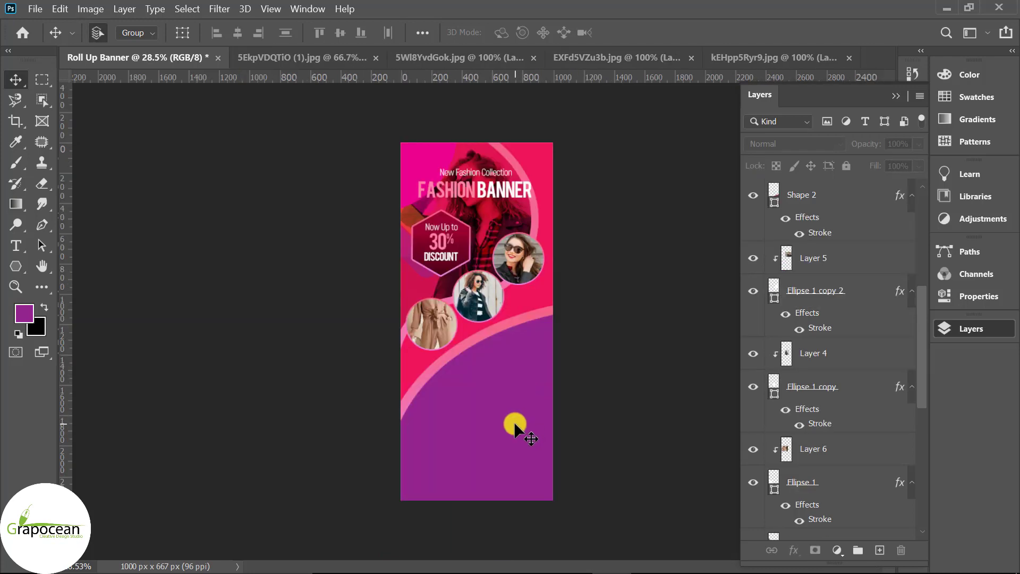
Step: Draw a 163 px circle on the banner's purple lower area with the Ellipse tool
{"action": "right_click", "coordinate": [16, 266]}
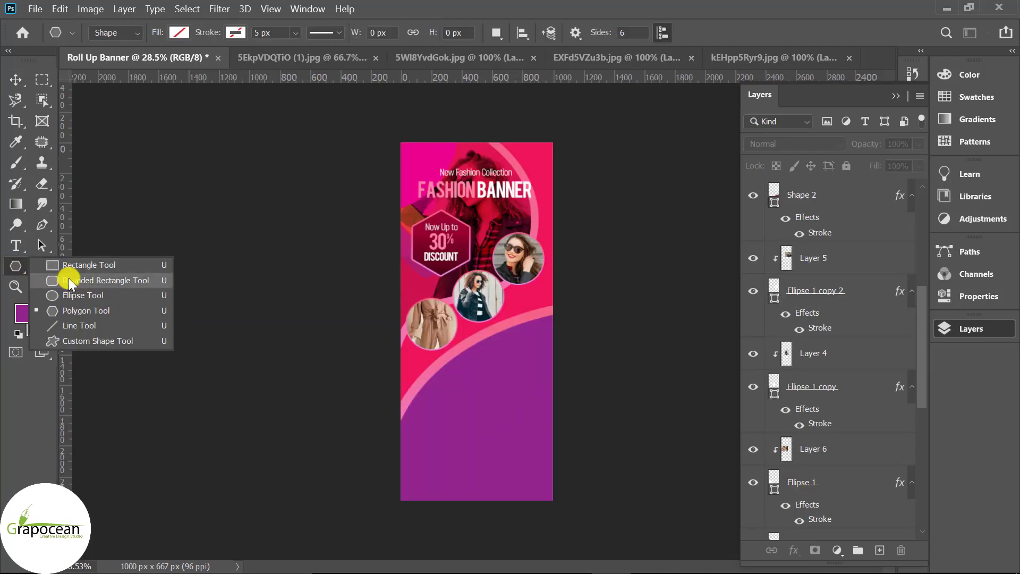
{"action": "left_click", "coordinate": [79, 292]}
{"action": "scroll", "coordinate": [530, 404], "scroll_direction": "up", "scroll_amount": 2}
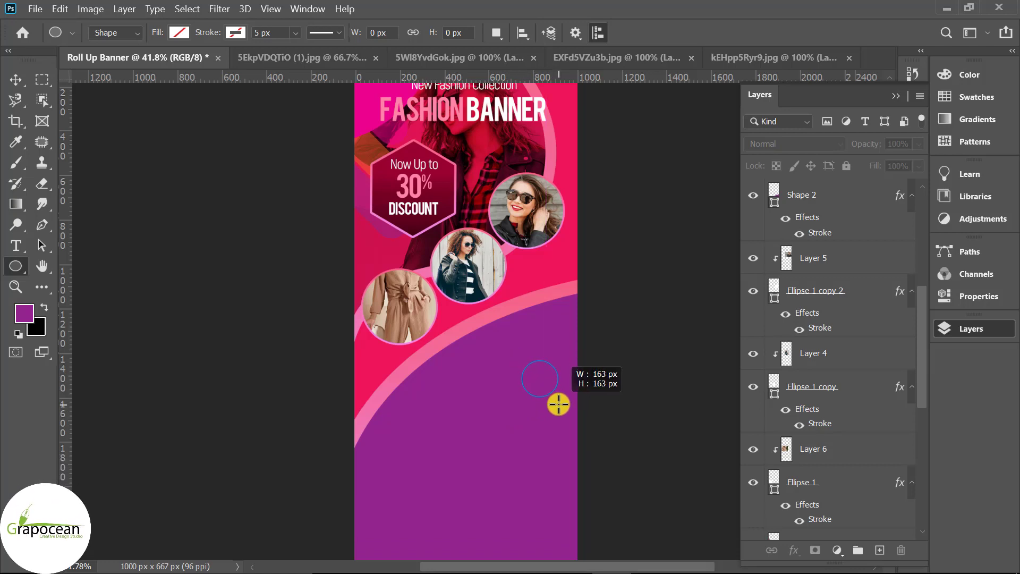
{"action": "left_click_drag", "start_coordinate": [559, 404], "coordinate": [559, 404]}
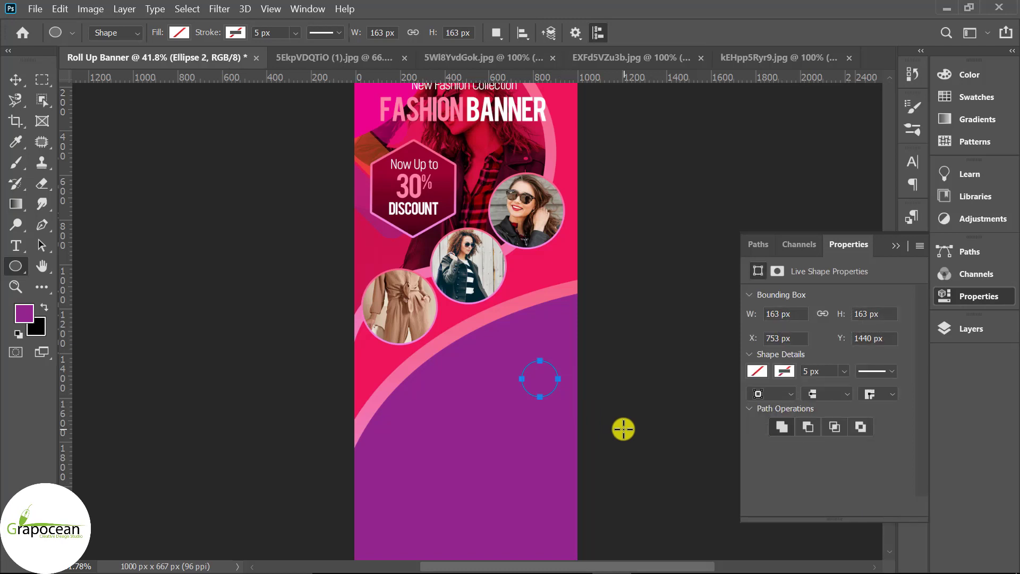
Step: Fill the circle with magenta, then browse the Fashion Roll up Banner folder via File > Open
{"action": "left_click", "coordinate": [180, 33]}
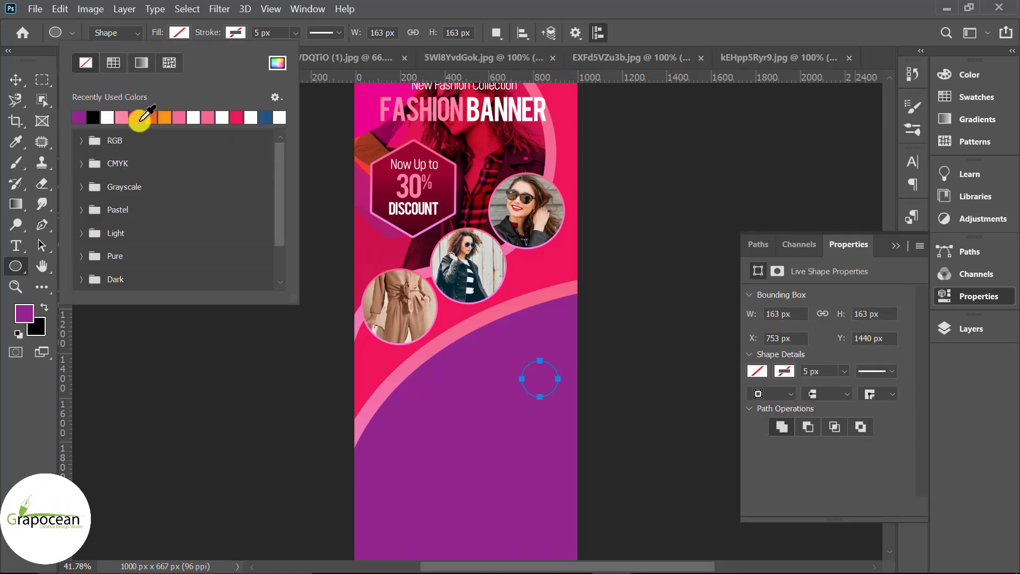
{"action": "left_click", "coordinate": [138, 118]}
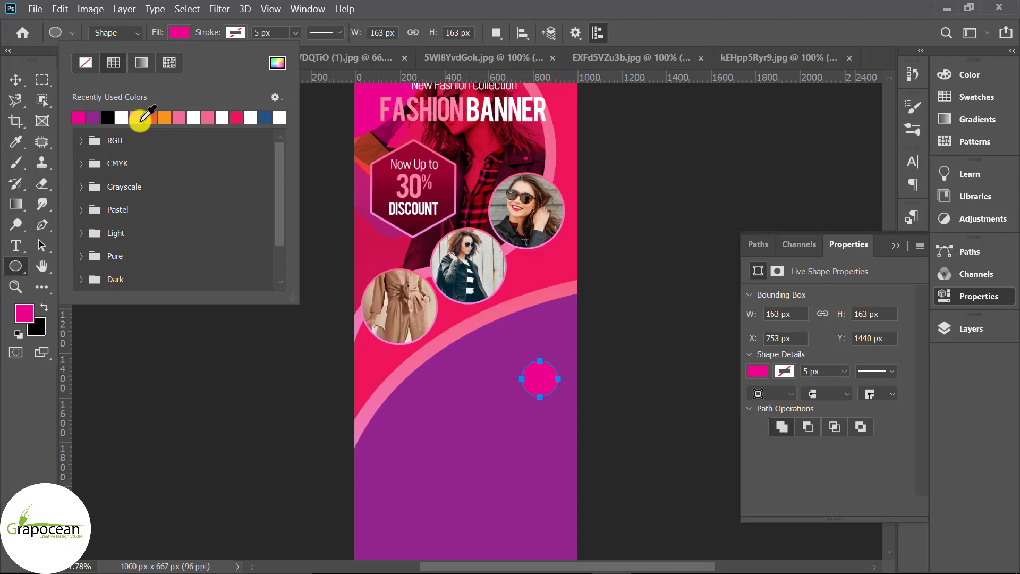
{"action": "left_click", "coordinate": [168, 309]}
{"action": "left_click", "coordinate": [35, 9]}
{"action": "left_click", "coordinate": [40, 33]}
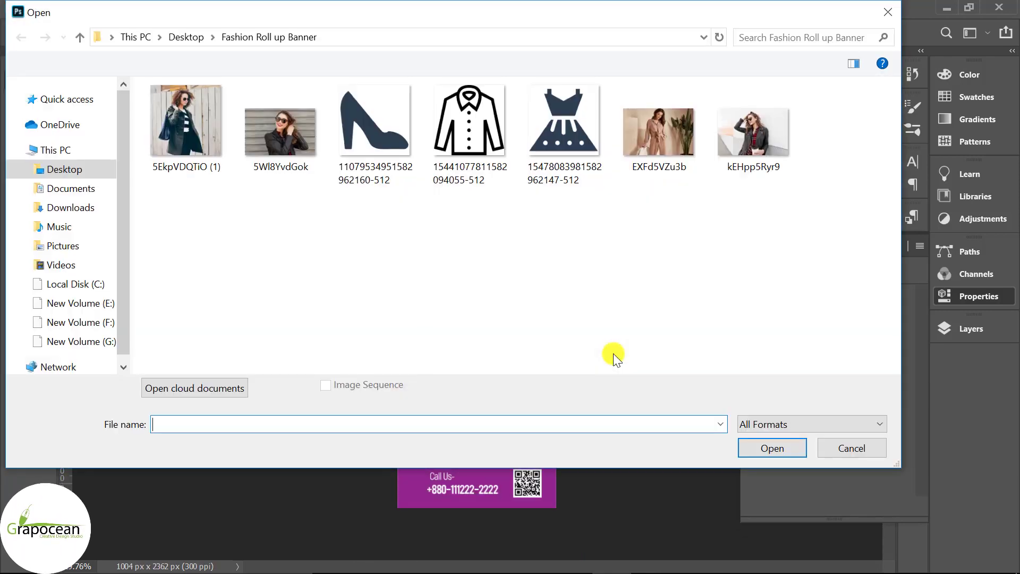
Step: Open the shoe, shirt and dress icon PNGs together and view each document
{"action": "left_click", "coordinate": [373, 133]}
{"action": "left_click", "coordinate": [563, 133], "text": "shift"}
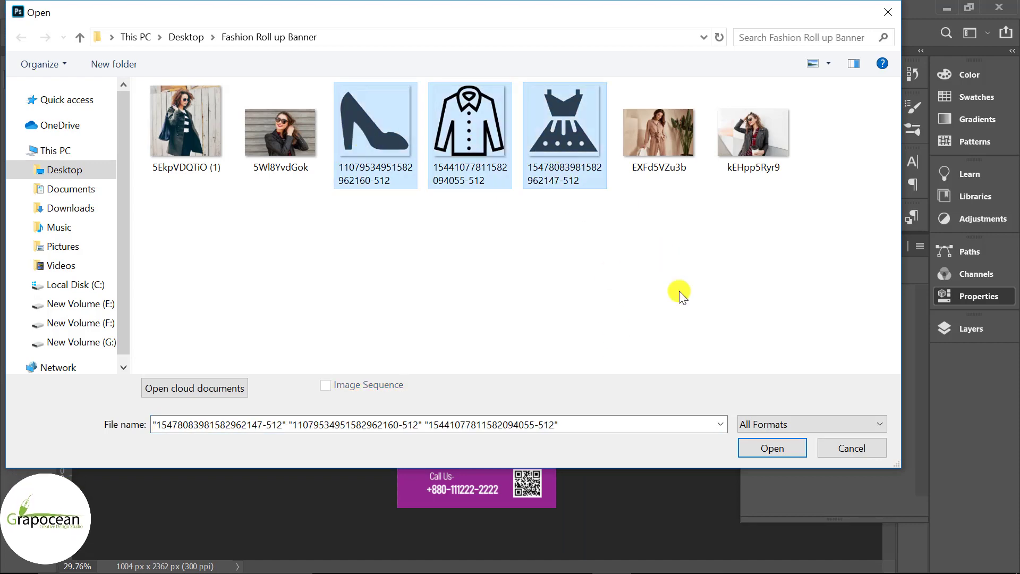
{"action": "left_click", "coordinate": [765, 449]}
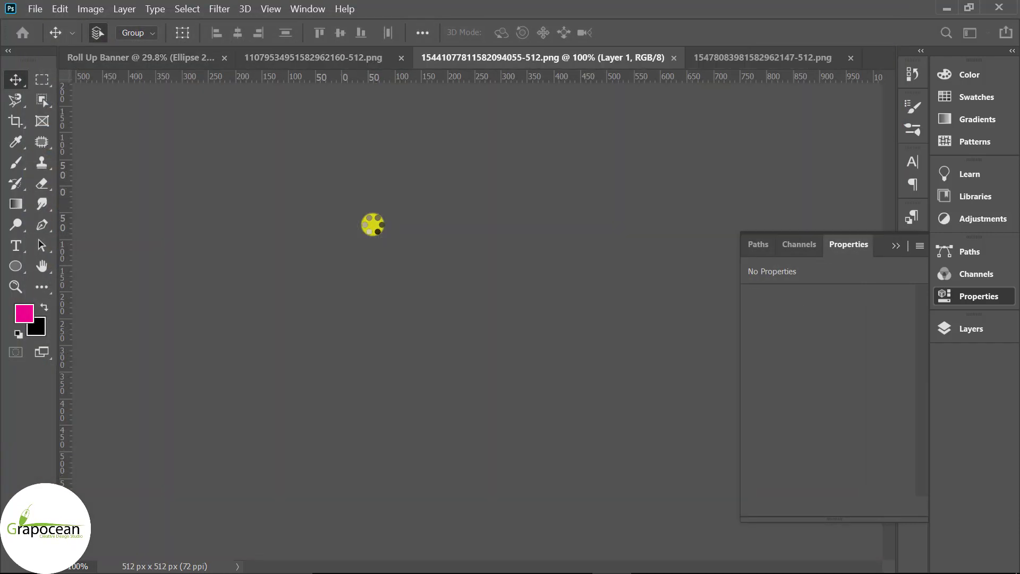
{"action": "left_click", "coordinate": [500, 59]}
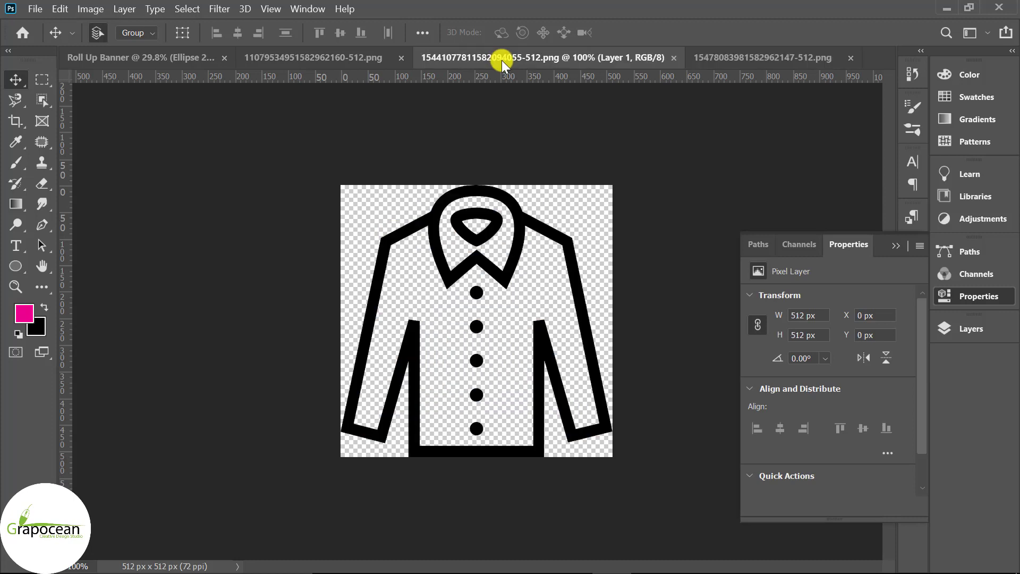
{"action": "left_click", "coordinate": [330, 59]}
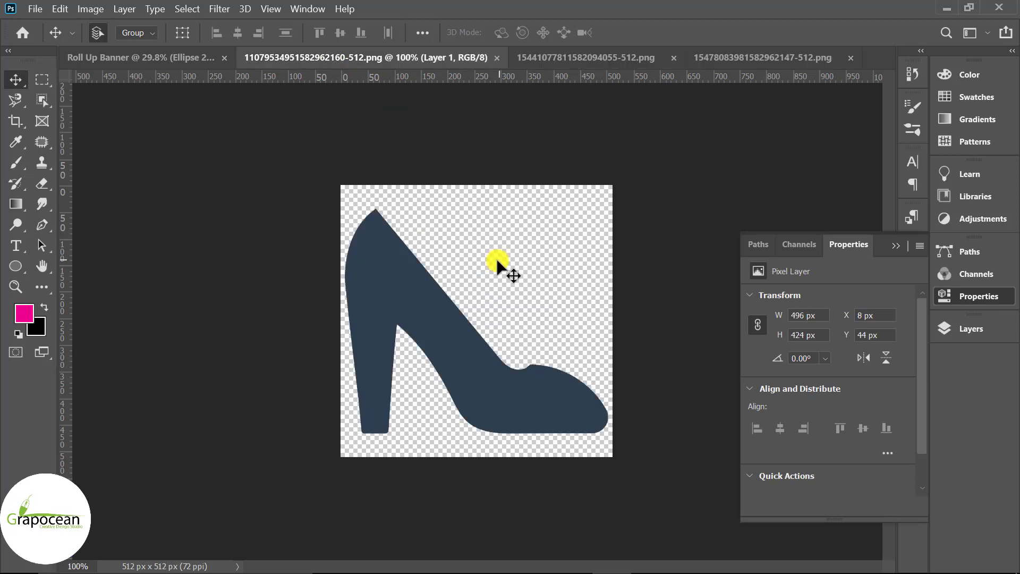
{"action": "left_click", "coordinate": [741, 58]}
Step: Place the dress icon in the banner, scaled to about 21% inside the magenta circle
{"action": "mouse_move", "coordinate": [528, 216]}
{"action": "left_mouse_down"}
{"action": "mouse_move", "coordinate": [524, 308]}
{"action": "mouse_move", "coordinate": [534, 379]}
{"action": "mouse_move", "coordinate": [544, 383]}
{"action": "left_mouse_up"}
{"action": "key", "text": "ctrl+t"}
{"action": "scroll", "coordinate": [510, 380], "scroll_direction": "up", "scroll_amount": 5}
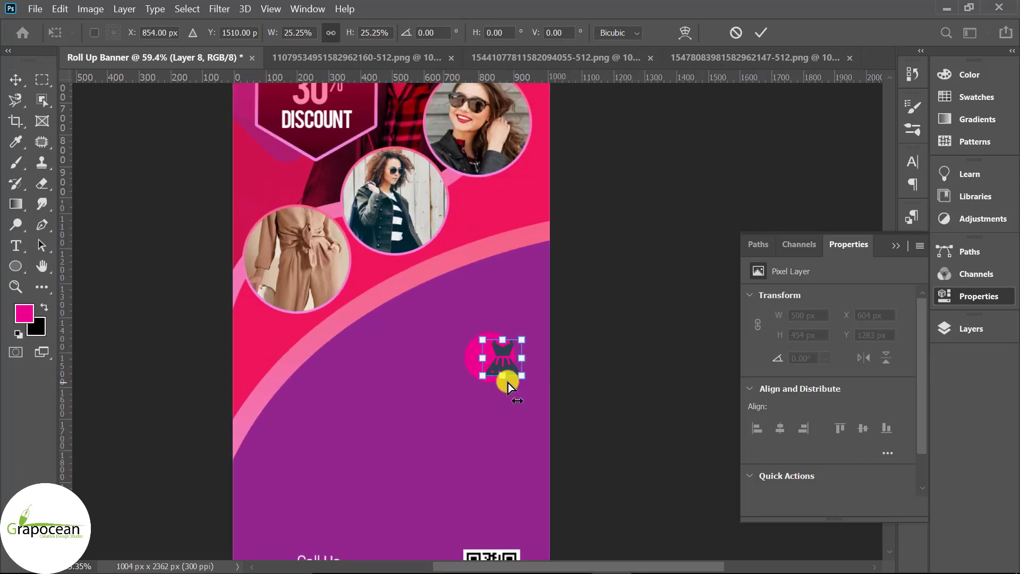
{"action": "left_click_drag", "start_coordinate": [510, 367], "coordinate": [488, 366]}
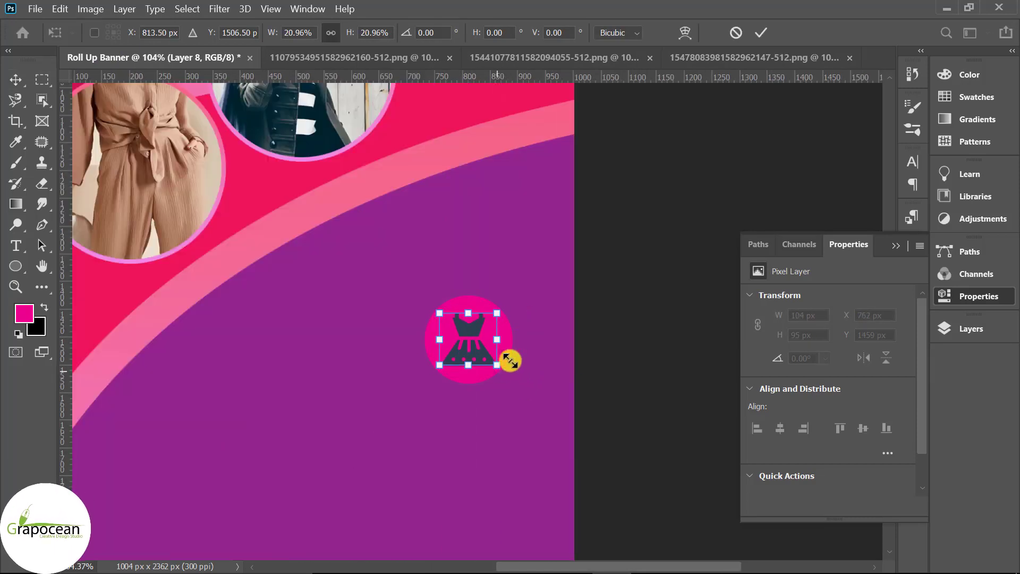
{"action": "left_click", "coordinate": [760, 33]}
Step: Give Layer 8's dress icon a white Color Overlay through Blending Options
{"action": "left_click", "coordinate": [983, 327]}
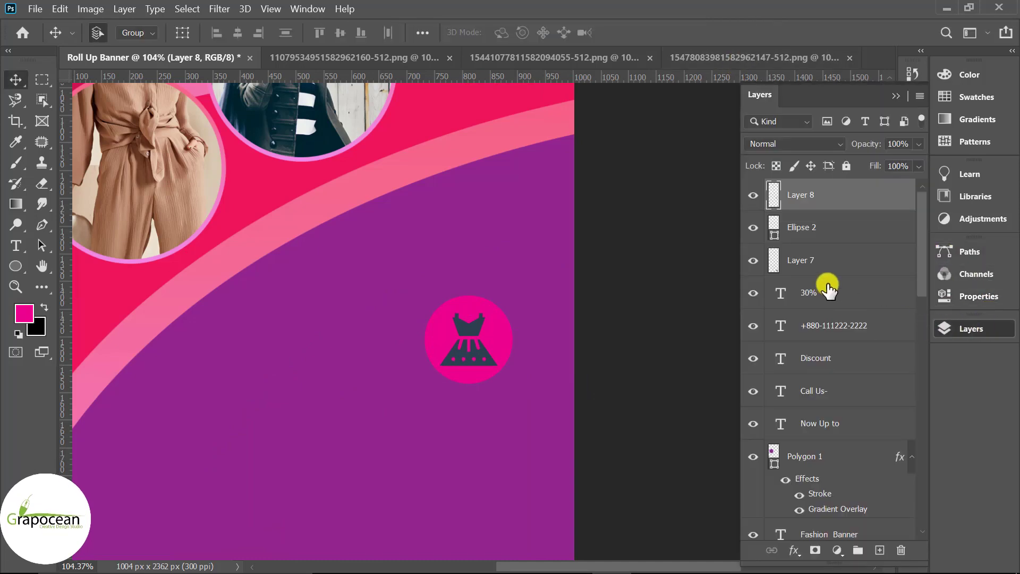
{"action": "right_click", "coordinate": [849, 194]}
{"action": "left_click", "coordinate": [595, 301]}
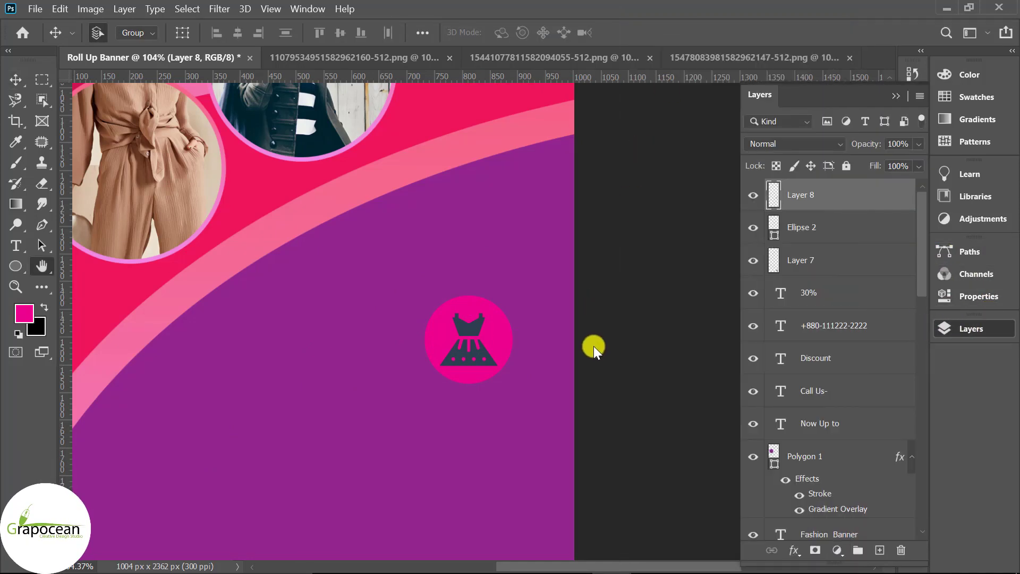
{"action": "left_click", "coordinate": [94, 402]}
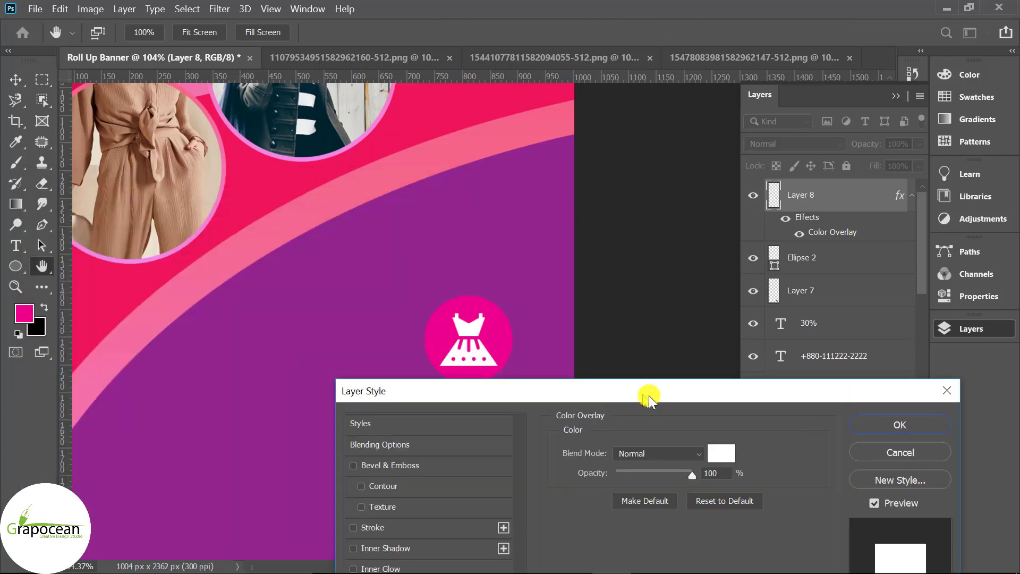
{"action": "left_click_drag", "start_coordinate": [316, 210], "coordinate": [370, 418]}
{"action": "left_click", "coordinate": [642, 435]}
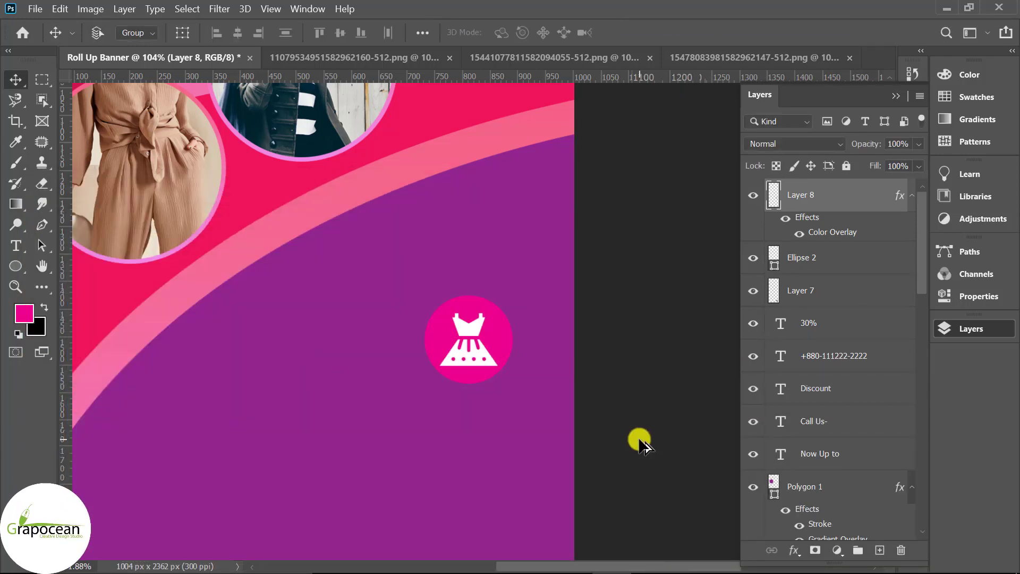
{"action": "scroll", "coordinate": [638, 439], "scroll_direction": "down", "scroll_amount": 5}
{"action": "scroll", "coordinate": [627, 442], "scroll_direction": "down", "scroll_amount": 2}
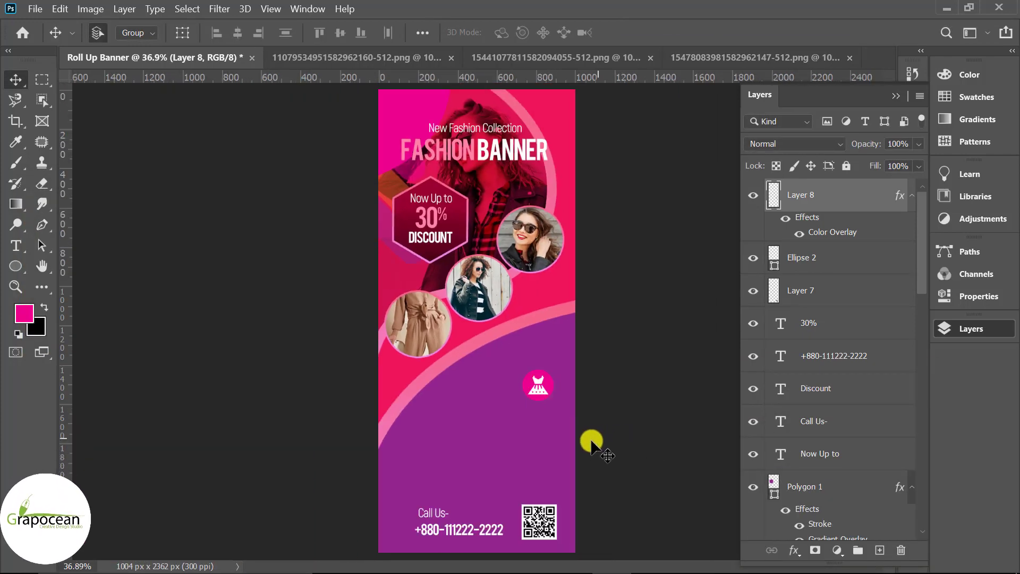
Step: Copy the phone-number text onto the purple area and nudge the magenta circle right
{"action": "scroll", "coordinate": [526, 409], "scroll_direction": "up", "scroll_amount": 2}
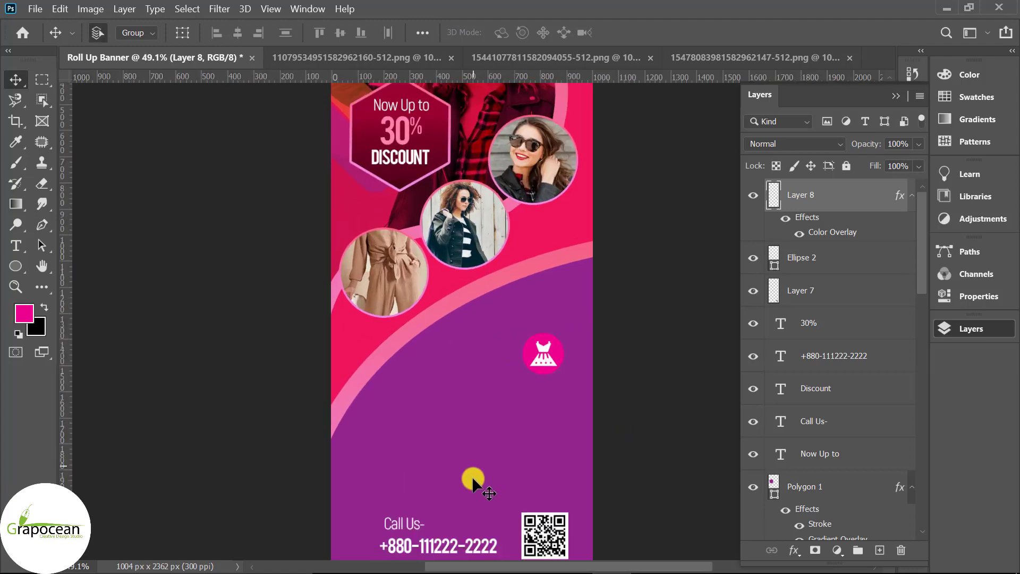
{"action": "mouse_move", "coordinate": [451, 533]}
{"action": "left_mouse_down"}
{"action": "mouse_move", "coordinate": [477, 341]}
{"action": "mouse_move", "coordinate": [477, 354]}
{"action": "left_mouse_up"}
{"action": "scroll", "coordinate": [557, 345], "scroll_direction": "up", "scroll_amount": 2}
{"action": "scroll", "coordinate": [562, 349], "scroll_direction": "up", "scroll_amount": 1}
{"action": "mouse_move", "coordinate": [562, 348]}
{"action": "left_mouse_down"}
{"action": "mouse_move", "coordinate": [577, 349]}
{"action": "mouse_move", "coordinate": [553, 346]}
{"action": "left_mouse_up"}
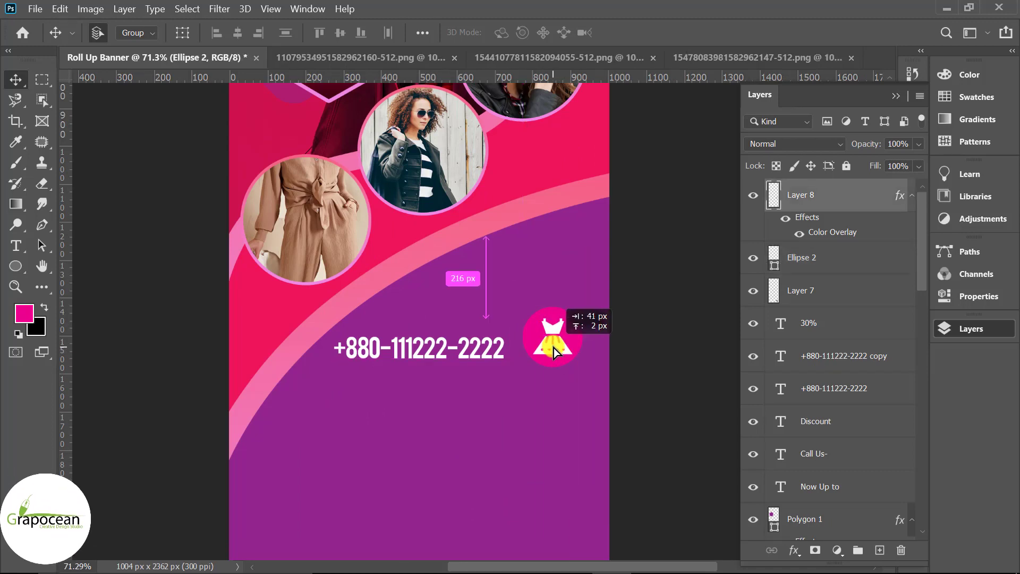
{"action": "left_click_drag", "start_coordinate": [481, 350], "coordinate": [490, 340]}
Step: Replace the copied phone-number text with the heading NAME OF SERVICE
{"action": "left_click", "coordinate": [16, 245]}
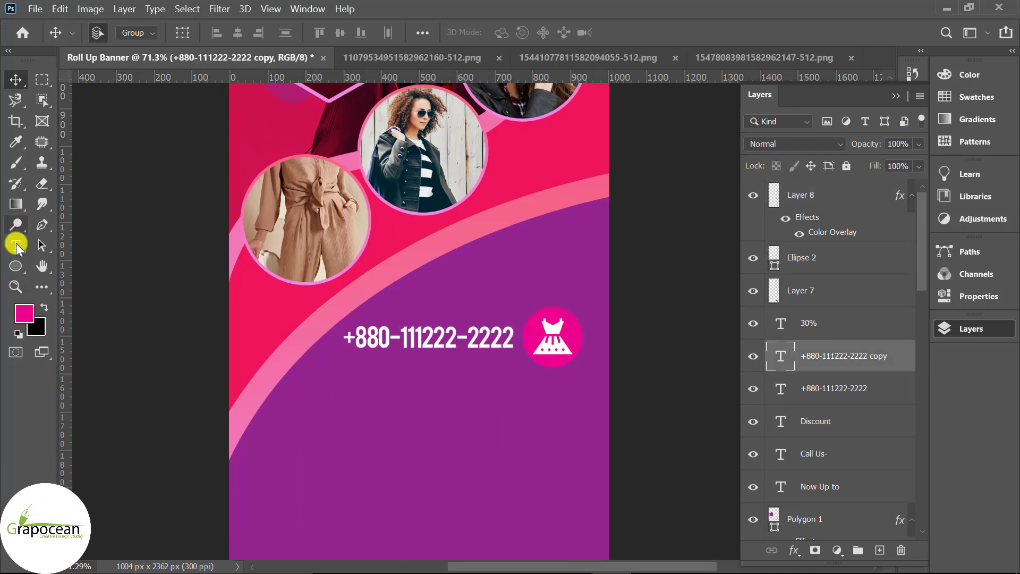
{"action": "left_click_drag", "start_coordinate": [346, 340], "coordinate": [611, 344]}
{"action": "key", "text": "BackSpace"}
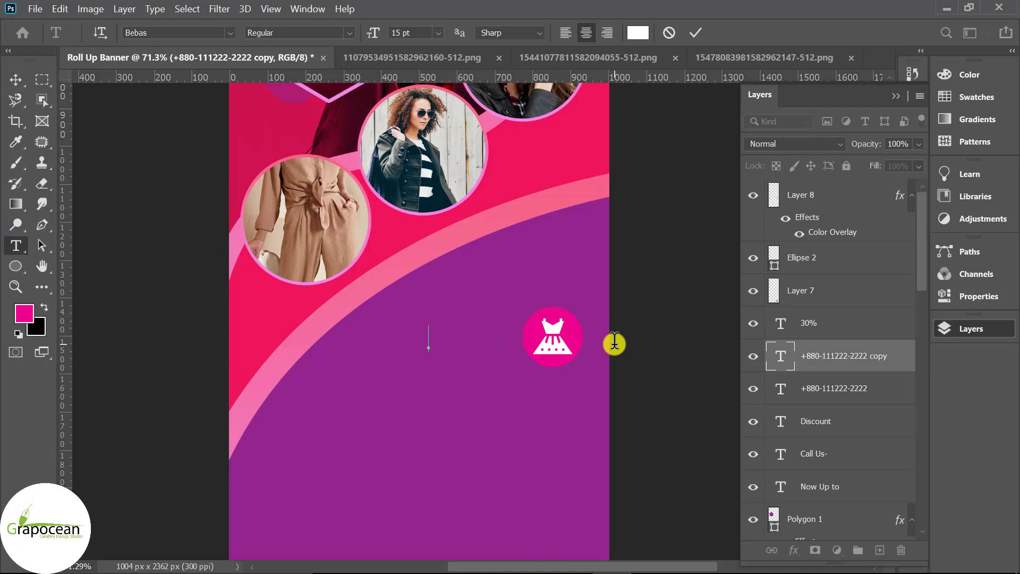
{"action": "type", "text": "OUR"}
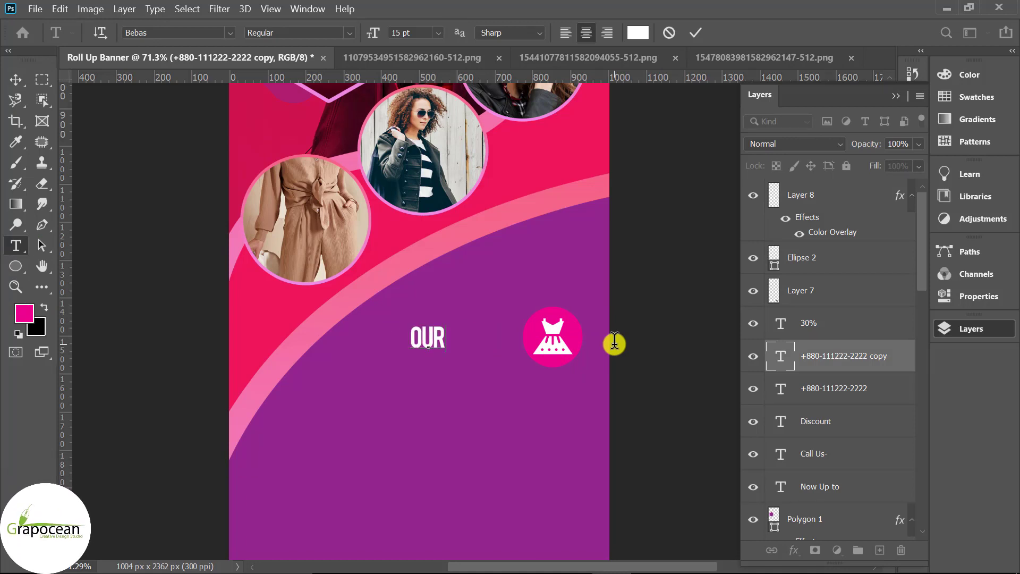
{"action": "type", "text": "FASH"}
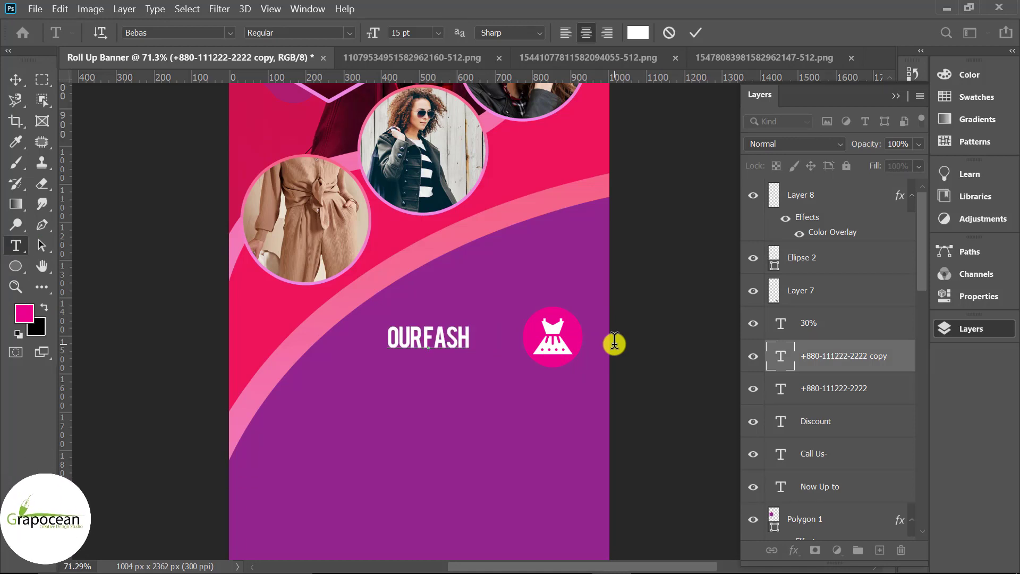
{"action": "key", "text": "BackSpace"}
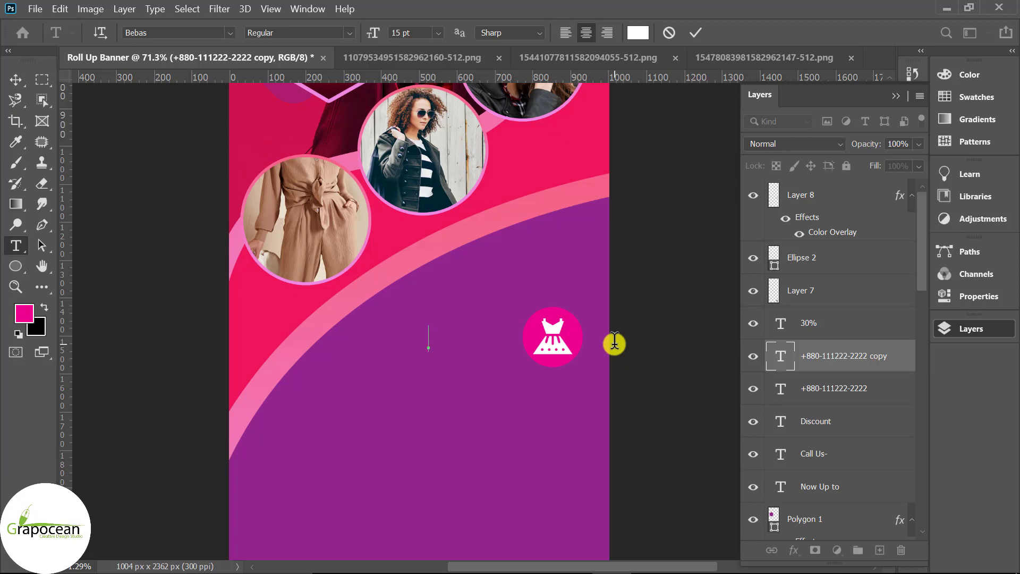
{"action": "type", "text": "NAME OF S"}
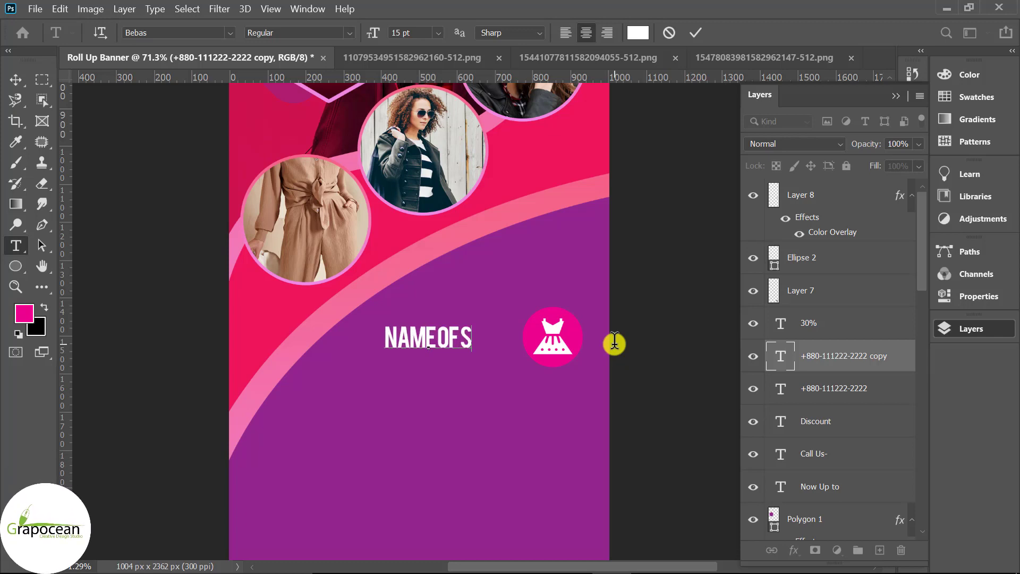
{"action": "type", "text": "ERVICE"}
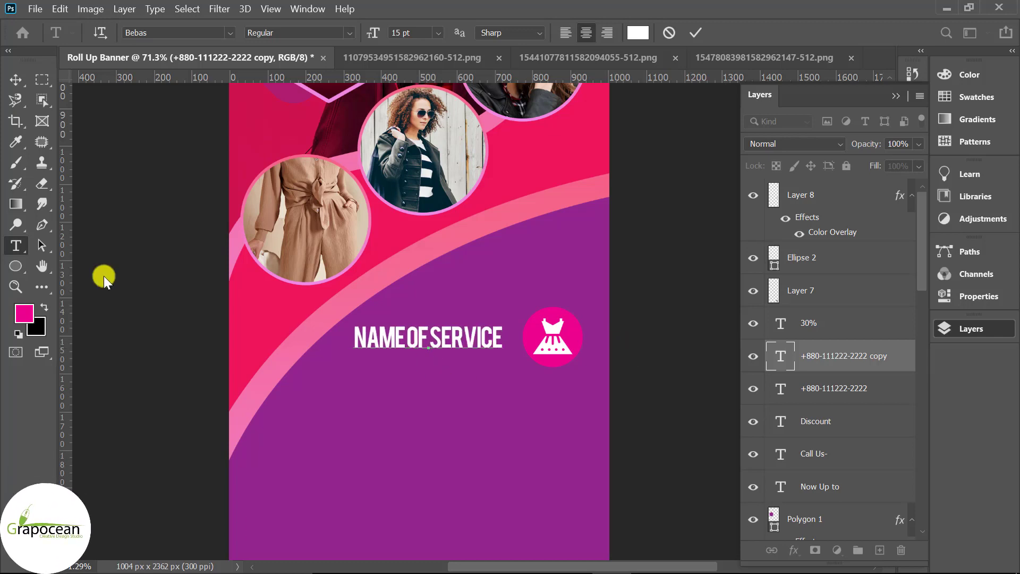
{"action": "left_click", "coordinate": [16, 79]}
{"action": "left_click_drag", "start_coordinate": [478, 343], "coordinate": [486, 339]}
Step: Copy the New Fashion Collection line beneath the NAME OF SERVICE heading
{"action": "scroll", "coordinate": [466, 435], "scroll_direction": "down", "scroll_amount": 5}
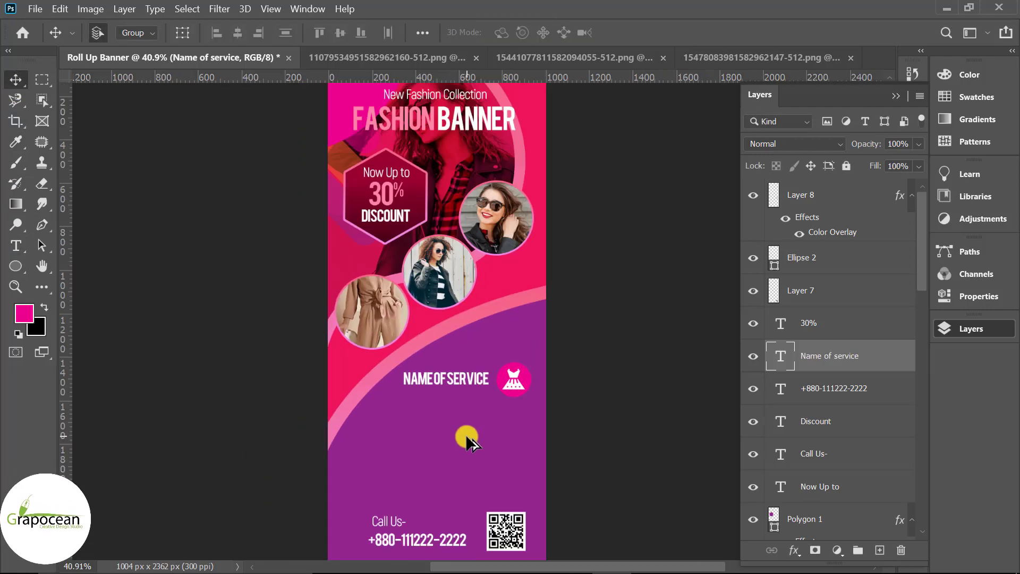
{"action": "scroll", "coordinate": [473, 420], "scroll_direction": "down", "scroll_amount": 2}
{"action": "scroll", "coordinate": [474, 416], "scroll_direction": "up", "scroll_amount": 5}
{"action": "mouse_move", "coordinate": [455, 171]}
{"action": "left_mouse_down"}
{"action": "mouse_move", "coordinate": [470, 482]}
{"action": "mouse_move", "coordinate": [486, 483]}
{"action": "left_mouse_up"}
{"action": "scroll", "coordinate": [484, 484], "scroll_direction": "up", "scroll_amount": 4}
{"action": "scroll", "coordinate": [467, 468], "scroll_direction": "up", "scroll_amount": 3}
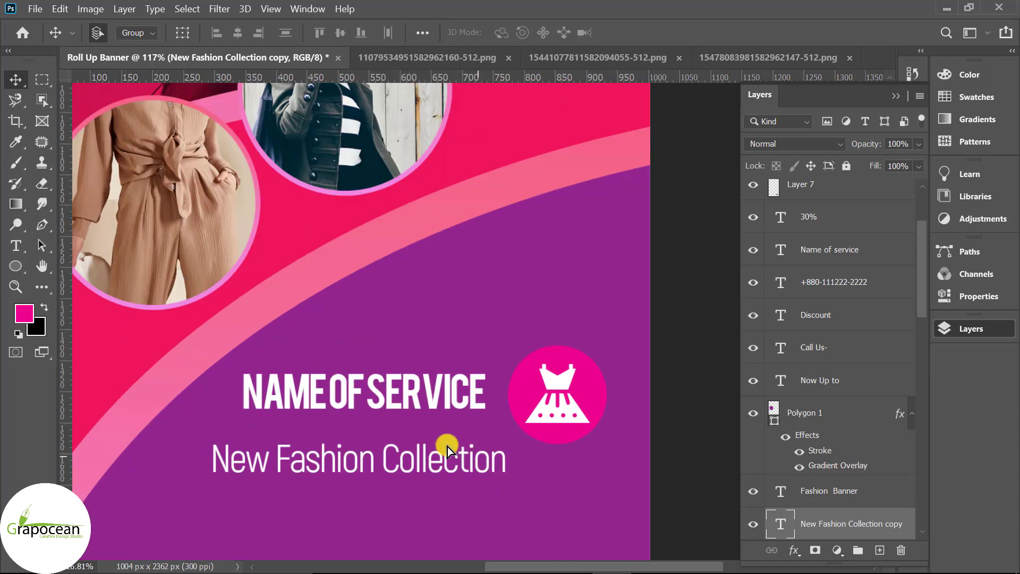
{"action": "left_click_drag", "start_coordinate": [463, 437], "coordinate": [457, 424]}
Step: Align the dress badge and its service text side by side
{"action": "scroll", "coordinate": [588, 456], "scroll_direction": "down", "scroll_amount": 3}
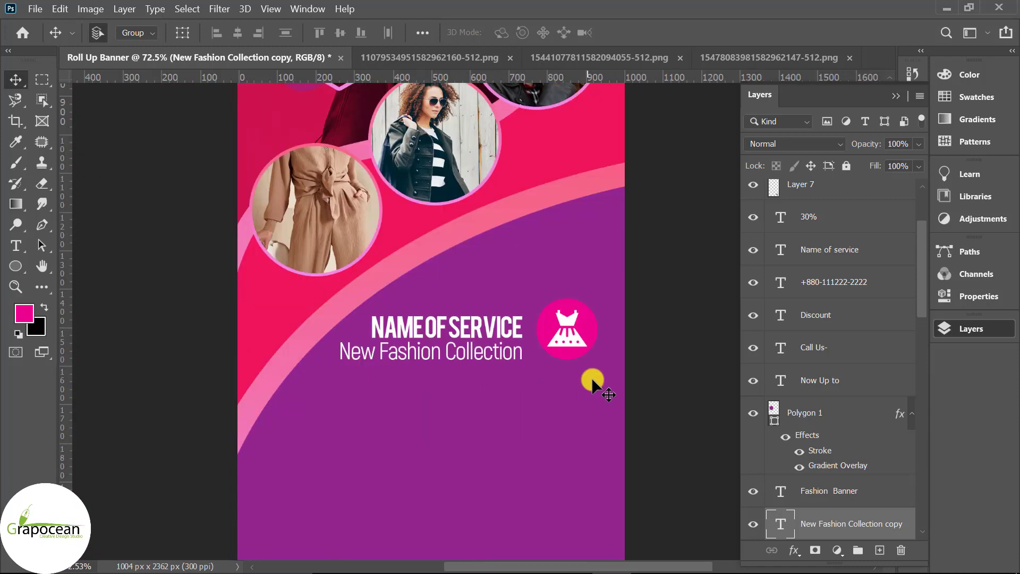
{"action": "scroll", "coordinate": [597, 383], "scroll_direction": "up", "scroll_amount": 2}
{"action": "left_click_drag", "start_coordinate": [609, 337], "coordinate": [591, 339]}
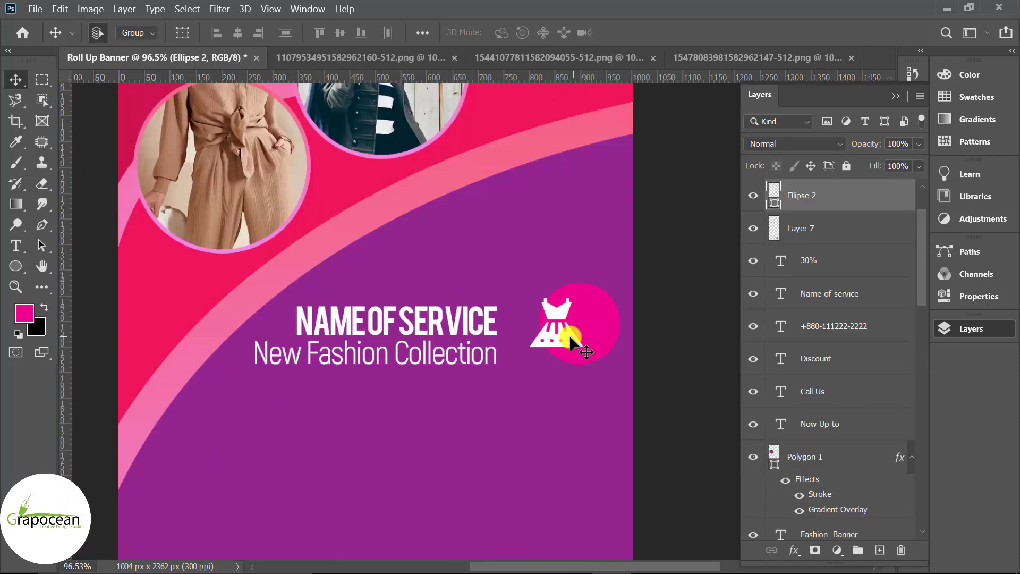
{"action": "mouse_move", "coordinate": [515, 322]}
{"action": "left_mouse_down"}
{"action": "mouse_move", "coordinate": [507, 356]}
{"action": "mouse_move", "coordinate": [540, 356]}
{"action": "left_mouse_up"}
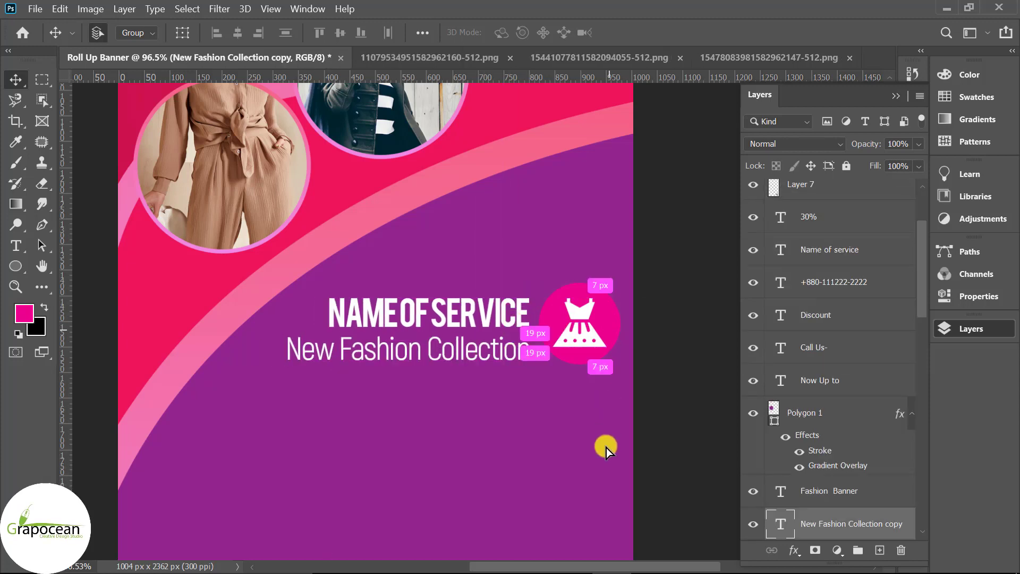
Step: Duplicate the pink circle below the dress badge, discarding a stray dress-icon copy
{"action": "left_click_drag", "start_coordinate": [604, 326], "coordinate": [604, 433]}
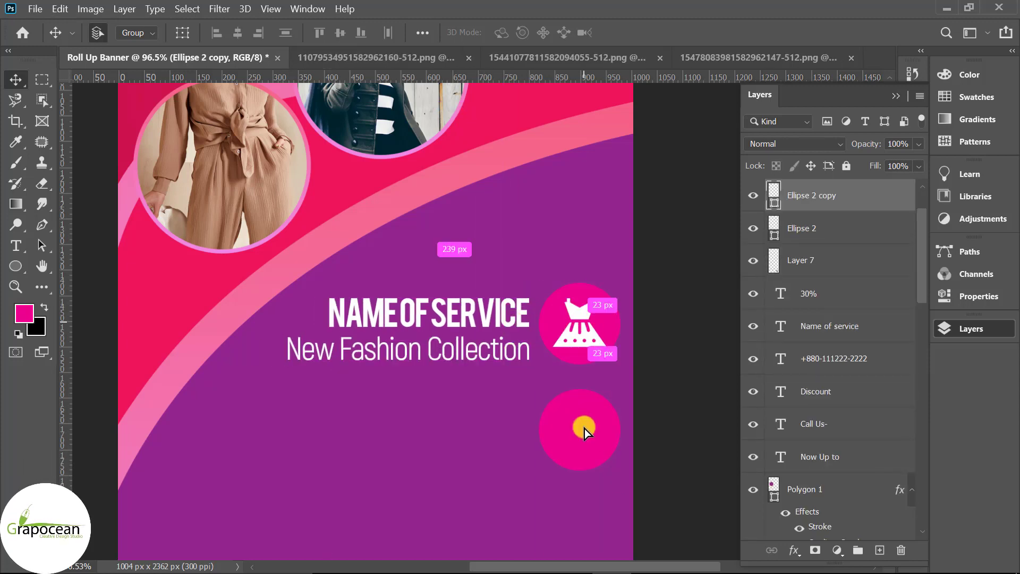
{"action": "left_click_drag", "start_coordinate": [584, 309], "coordinate": [585, 416]}
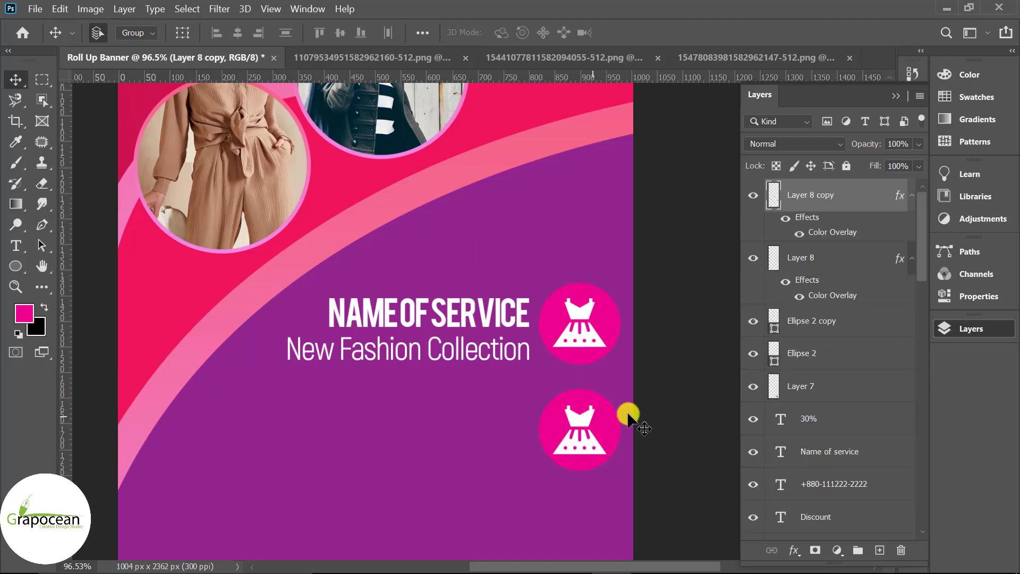
{"action": "key", "text": "ctrl+e"}
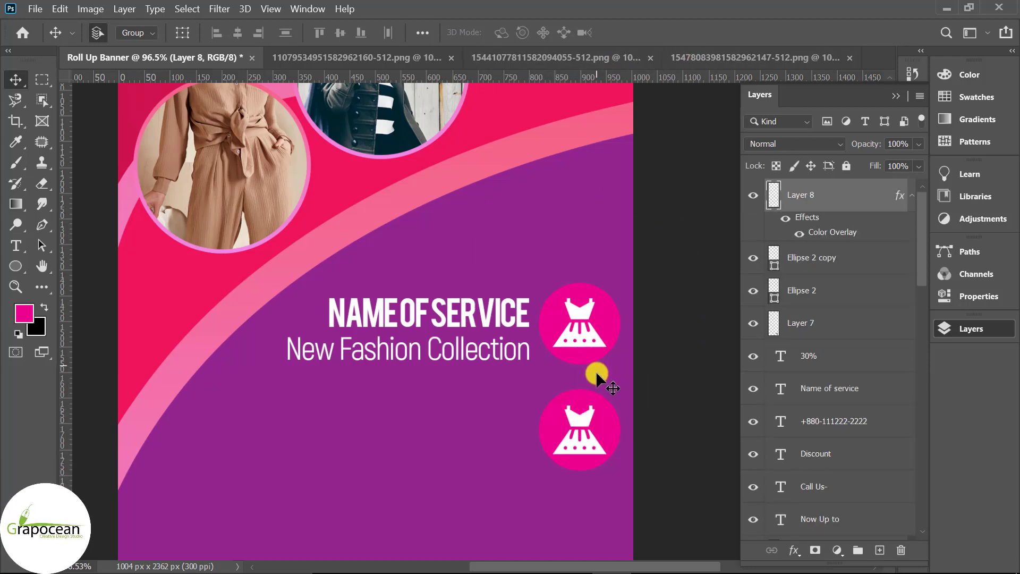
Step: Bring the shirt icon into the banner and scale it into the lower circle
{"action": "left_click", "coordinate": [555, 57]}
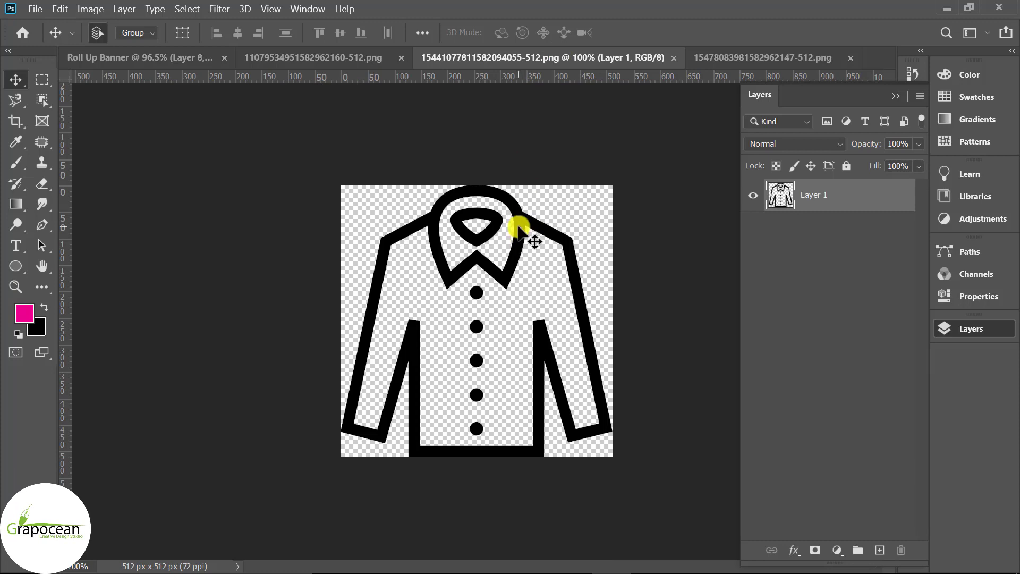
{"action": "left_click_drag", "start_coordinate": [522, 226], "coordinate": [589, 439]}
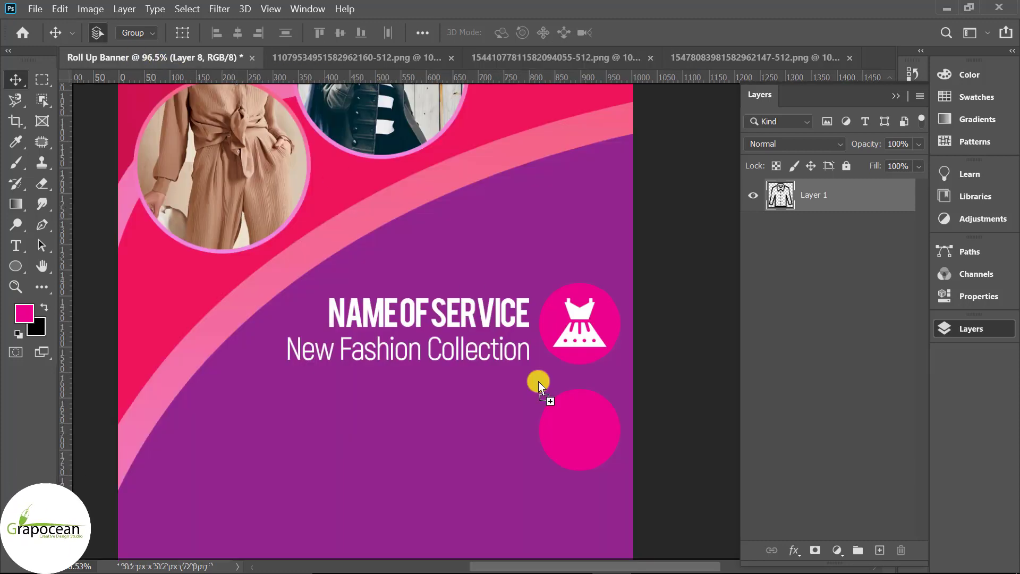
{"action": "key", "text": "ctrl+t"}
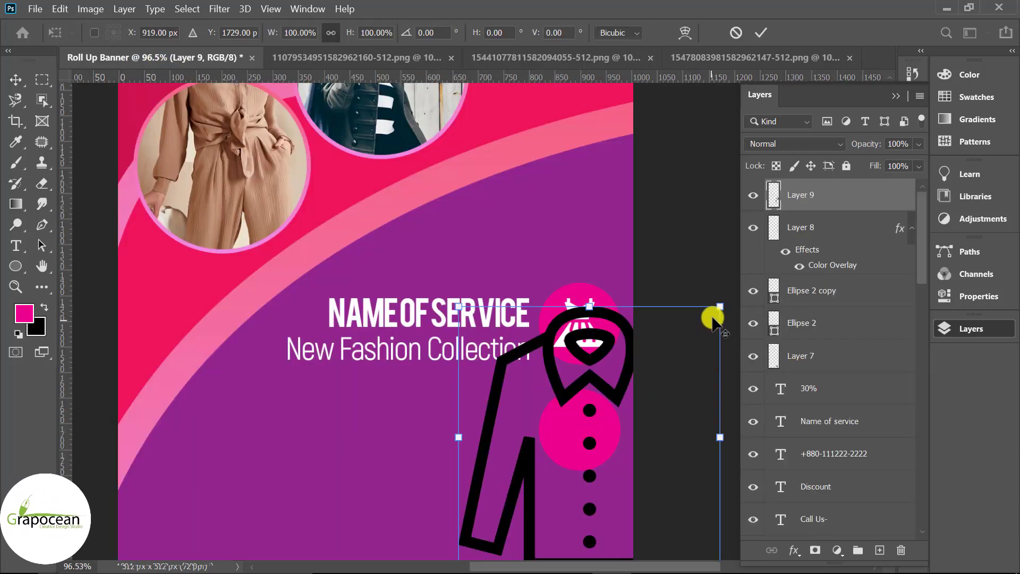
{"action": "mouse_move", "coordinate": [676, 361]}
{"action": "left_mouse_down"}
{"action": "mouse_move", "coordinate": [618, 444]}
{"action": "mouse_move", "coordinate": [578, 433]}
{"action": "mouse_move", "coordinate": [594, 437]}
{"action": "left_mouse_up"}
{"action": "scroll", "coordinate": [619, 446], "scroll_direction": "up", "scroll_amount": 3}
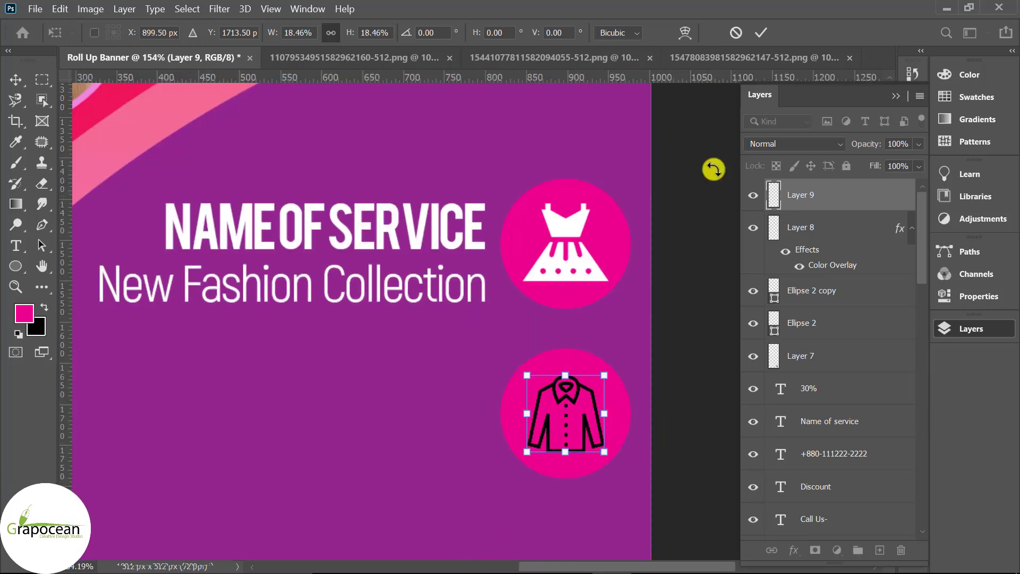
{"action": "left_click", "coordinate": [760, 32]}
Step: Give the shirt icon layer a white Color Overlay
{"action": "right_click", "coordinate": [763, 196]}
{"action": "left_click", "coordinate": [671, 28]}
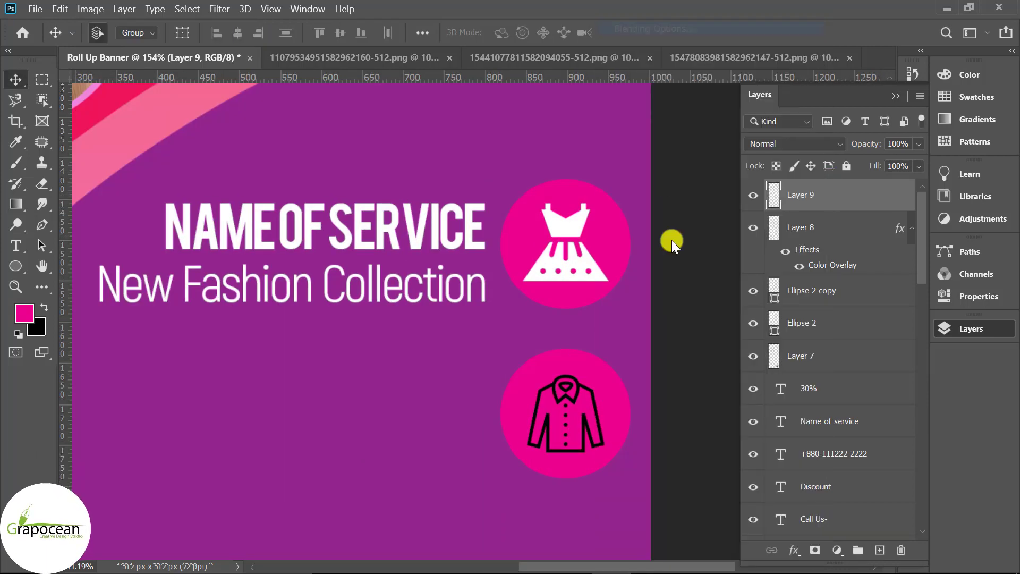
{"action": "left_click", "coordinate": [131, 405]}
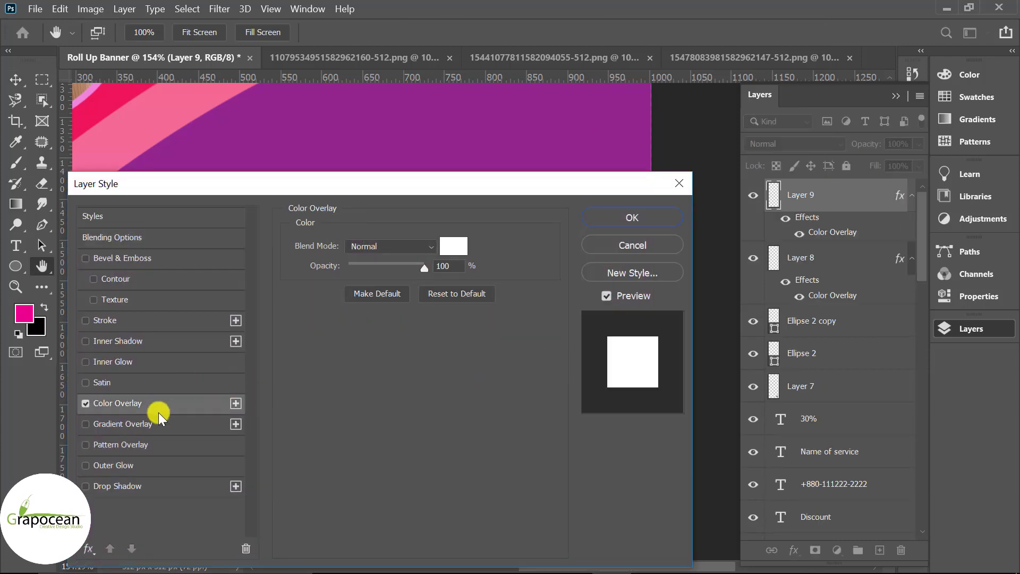
{"action": "left_click", "coordinate": [635, 219]}
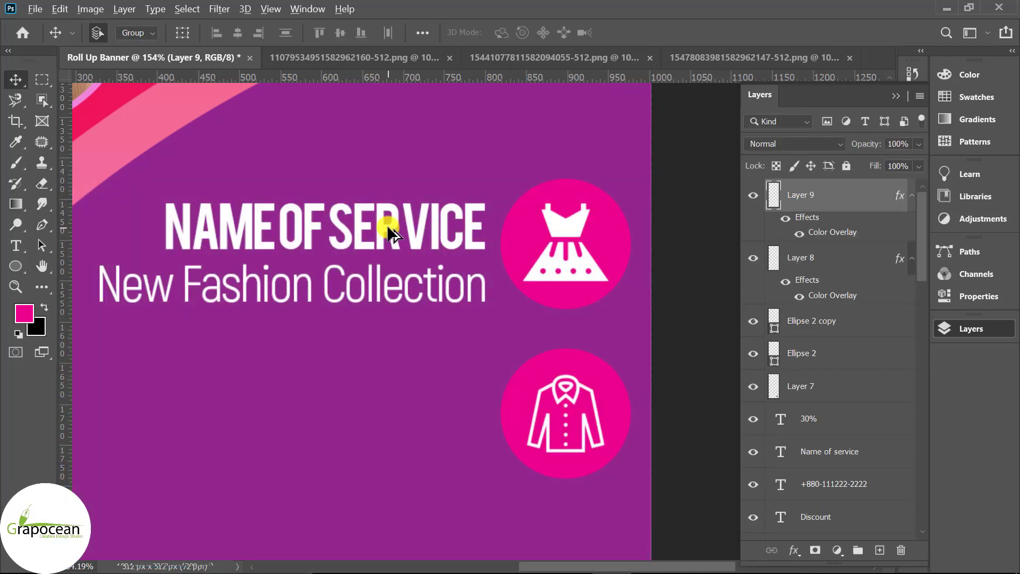
Step: Duplicate NAME OF SERVICE and New Fashion Collection down beside the shirt badge
{"action": "left_click_drag", "start_coordinate": [392, 233], "coordinate": [393, 393]}
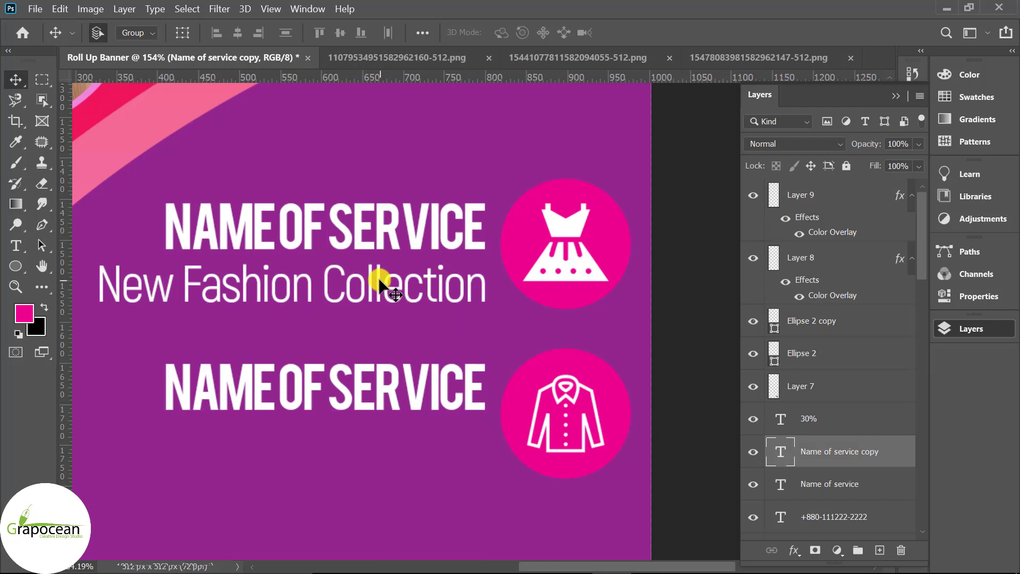
{"action": "left_click", "coordinate": [380, 281]}
{"action": "key", "text": "Return"}
{"action": "left_click", "coordinate": [24, 86]}
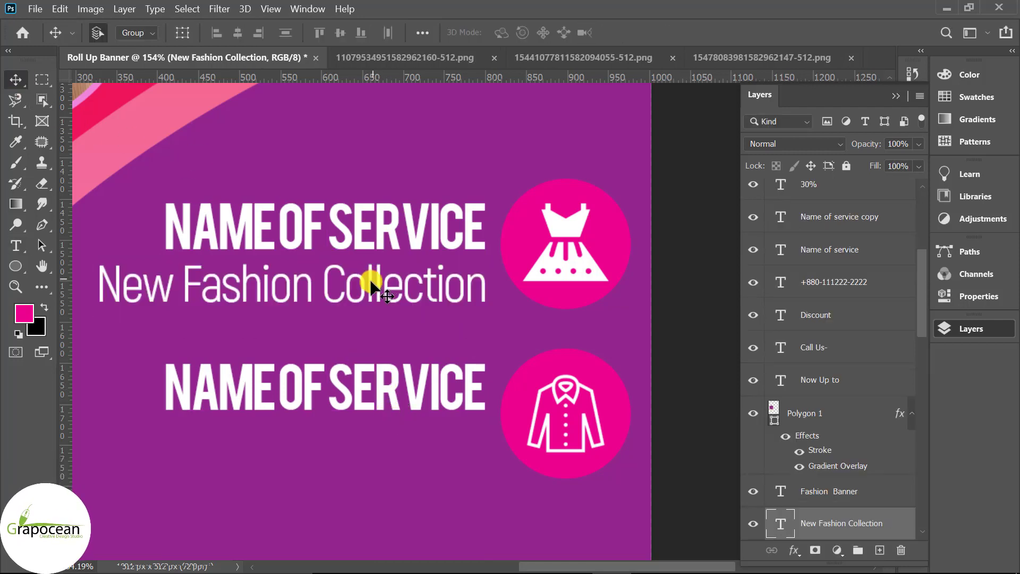
{"action": "left_click_drag", "start_coordinate": [371, 290], "coordinate": [372, 449]}
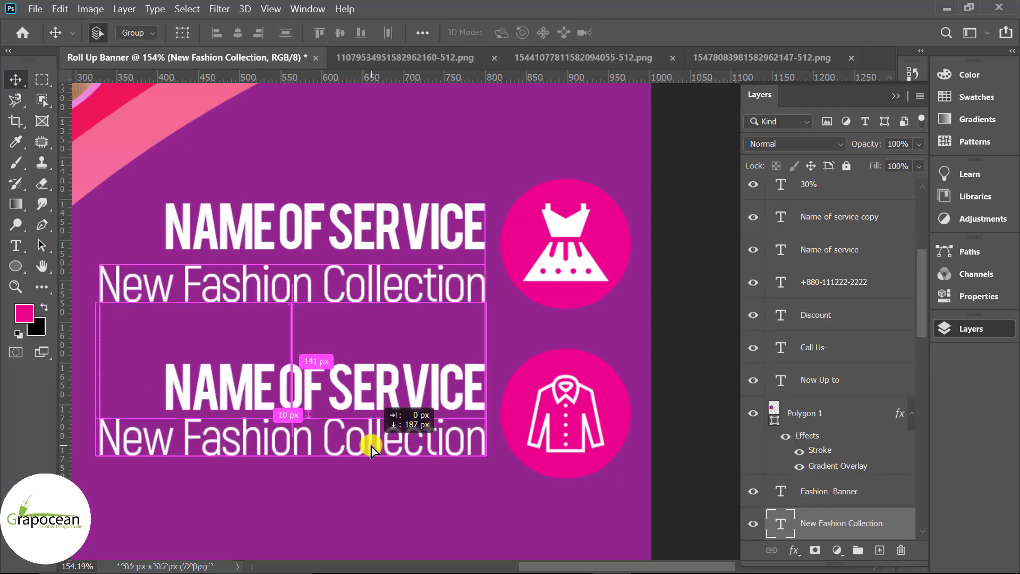
{"action": "scroll", "coordinate": [583, 305], "scroll_direction": "down", "scroll_amount": 5}
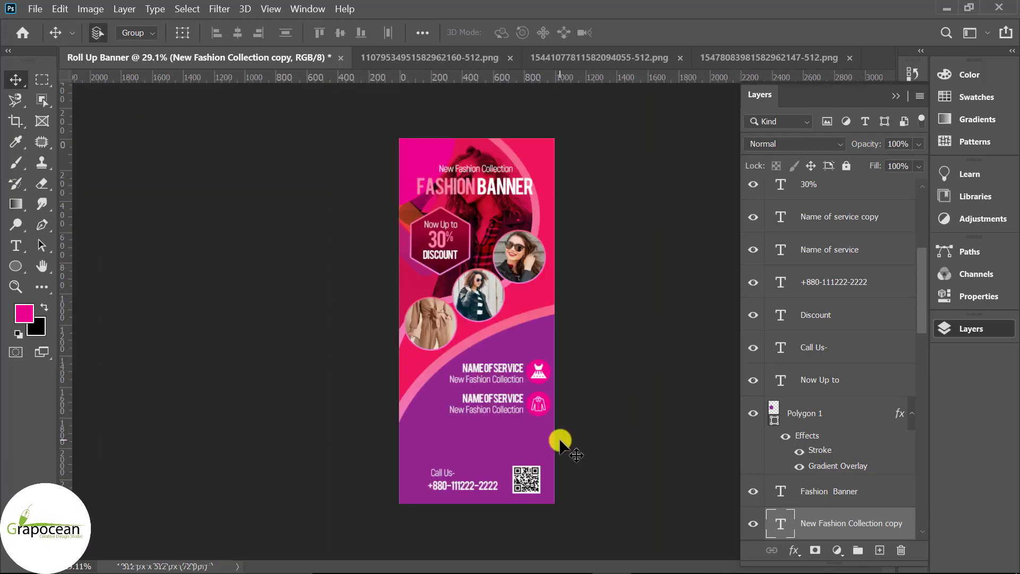
{"action": "scroll", "coordinate": [559, 443], "scroll_direction": "up", "scroll_amount": 1}
{"action": "scroll", "coordinate": [553, 411], "scroll_direction": "up", "scroll_amount": 2}
{"action": "scroll", "coordinate": [550, 410], "scroll_direction": "up", "scroll_amount": 2}
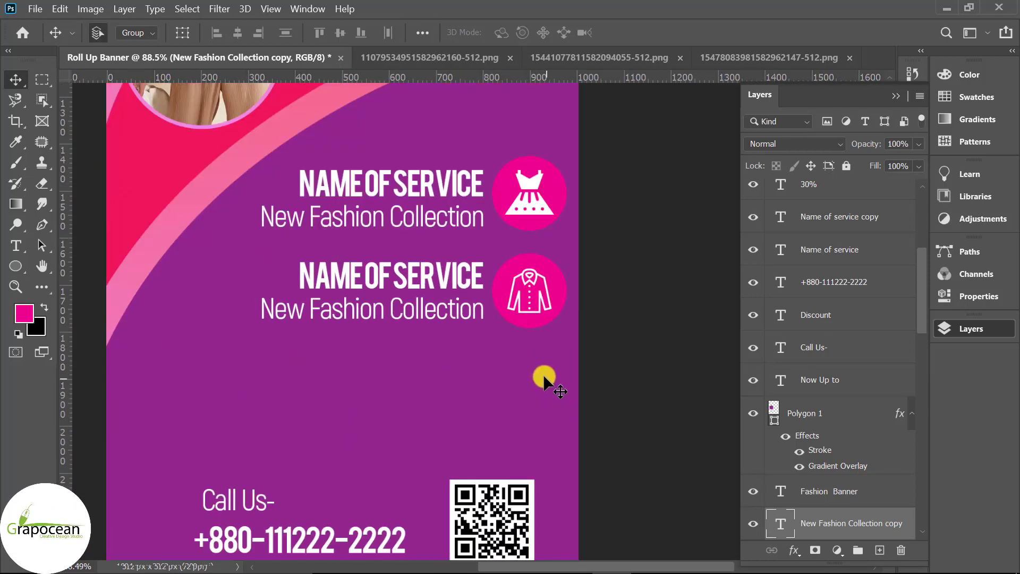
Step: Add a third pink circle below the shirt badge, nudged up for even spacing
{"action": "left_click_drag", "start_coordinate": [528, 325], "coordinate": [530, 420]}
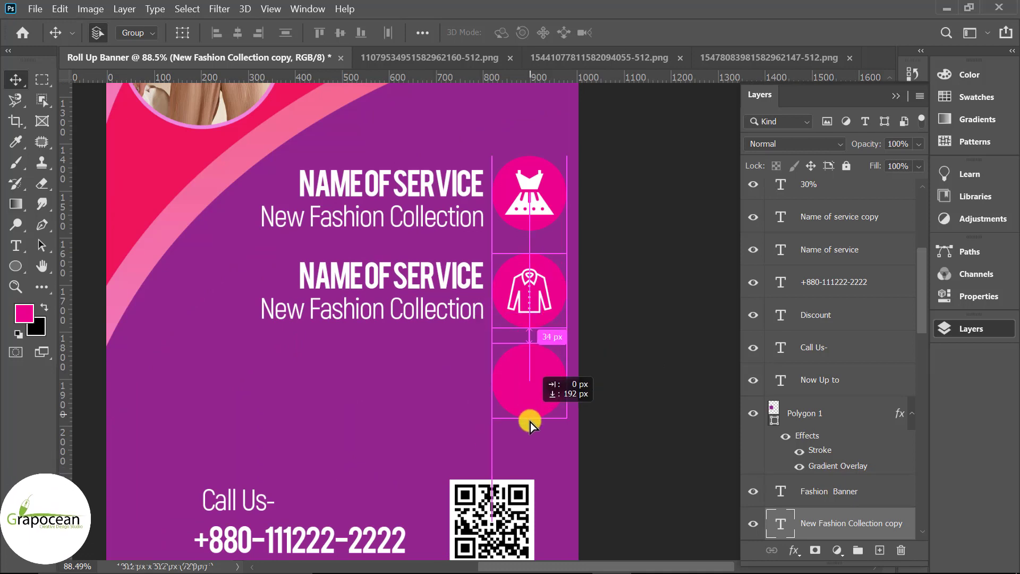
{"action": "scroll", "coordinate": [550, 386], "scroll_direction": "down", "scroll_amount": 1}
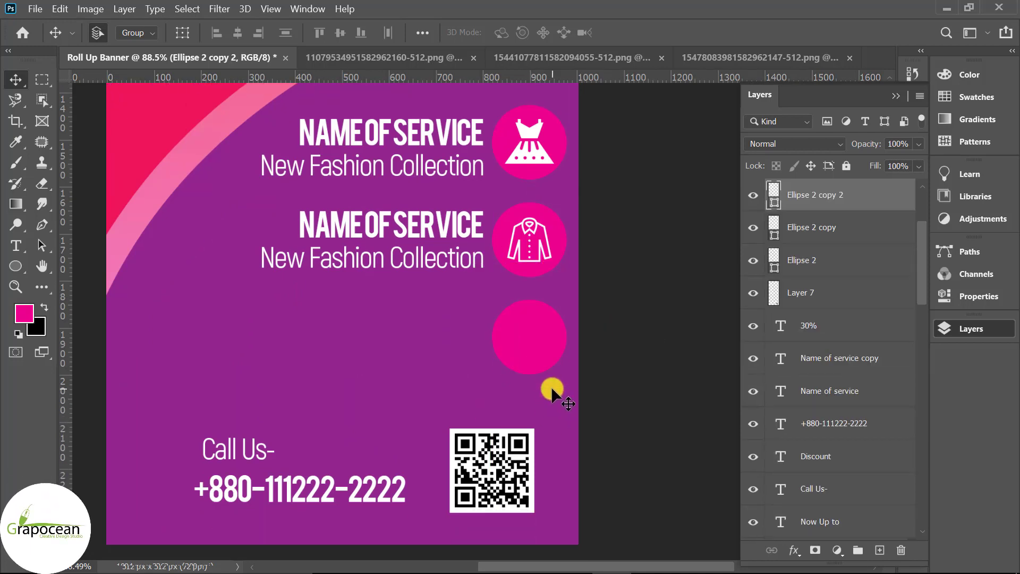
{"action": "scroll", "coordinate": [551, 384], "scroll_direction": "up", "scroll_amount": 2}
{"action": "left_click_drag", "start_coordinate": [543, 420], "coordinate": [542, 413]}
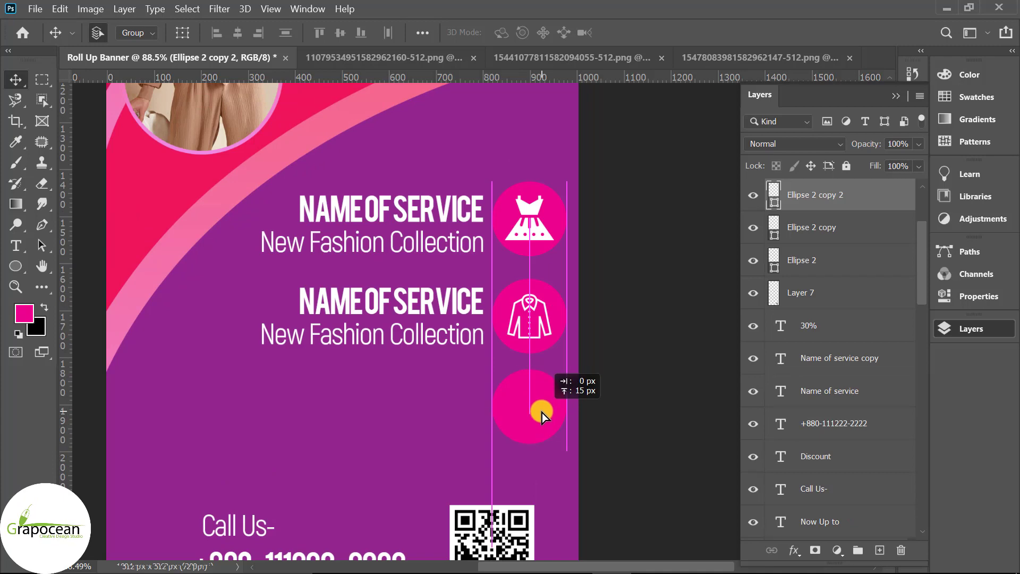
Step: Move the shirt badge's pink circle and shirt icon upward
{"action": "left_click", "coordinate": [558, 311]}
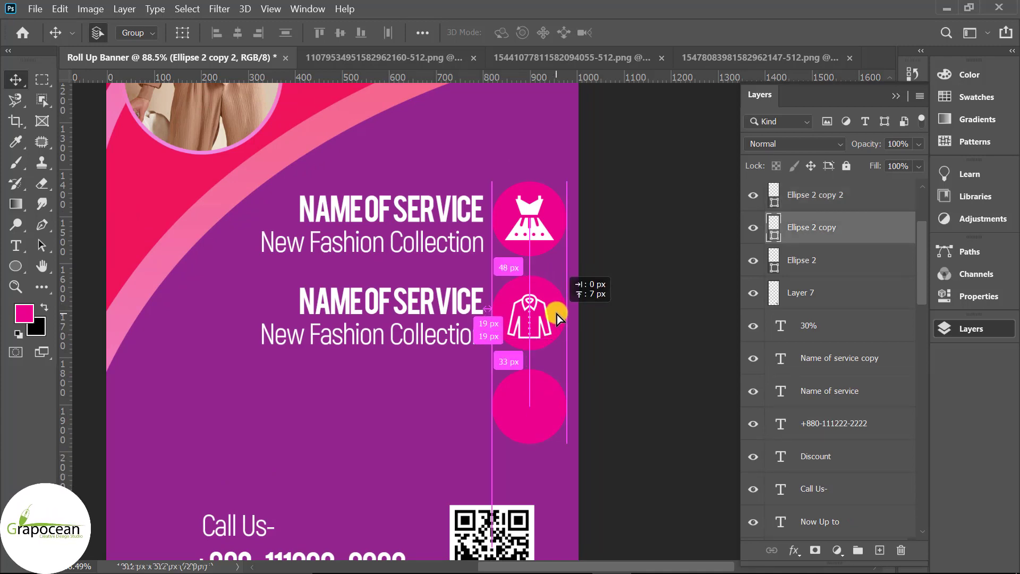
{"action": "left_click_drag", "start_coordinate": [546, 329], "coordinate": [535, 316]}
{"action": "scroll", "coordinate": [547, 302], "scroll_direction": "up", "scroll_amount": 2}
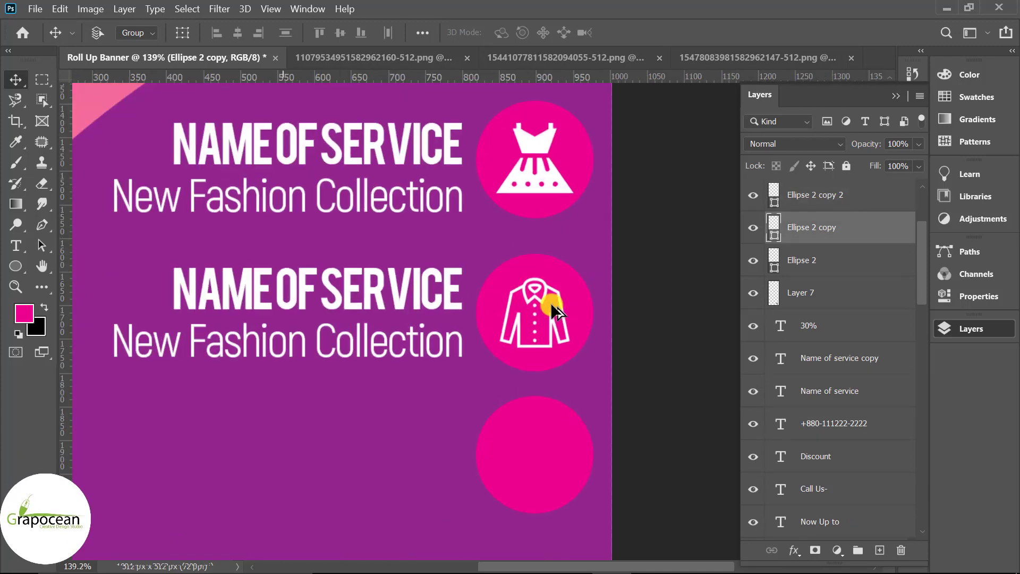
{"action": "scroll", "coordinate": [575, 290], "scroll_direction": "up", "scroll_amount": 1}
{"action": "left_click", "coordinate": [531, 282]}
{"action": "left_click_drag", "start_coordinate": [531, 282], "coordinate": [511, 269]}
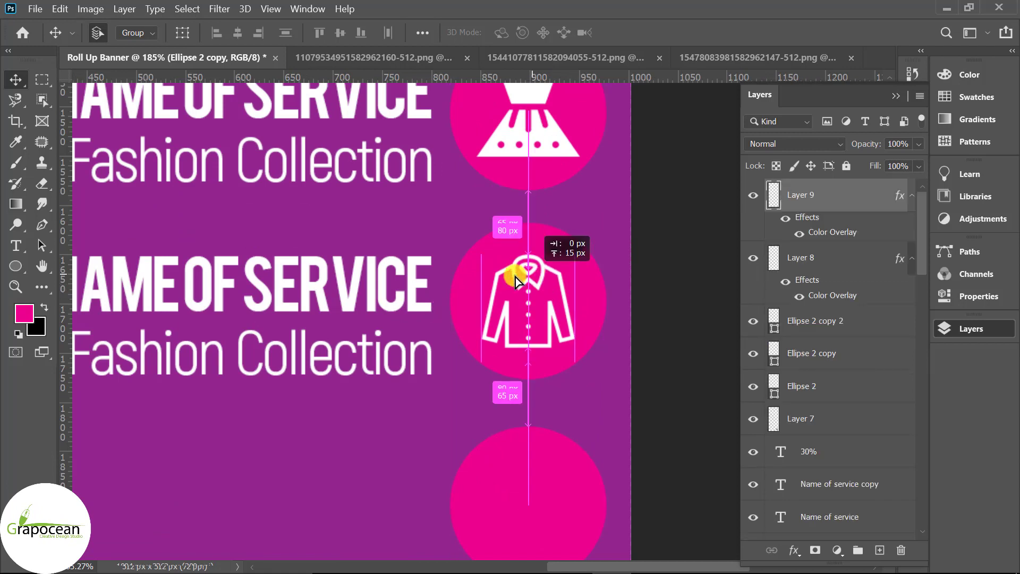
Step: Shift the second heading and both New Fashion Collection lines into even spacing
{"action": "left_click_drag", "start_coordinate": [409, 289], "coordinate": [409, 273]}
{"action": "left_click", "coordinate": [405, 334]}
{"action": "left_click_drag", "start_coordinate": [405, 333], "coordinate": [407, 316]}
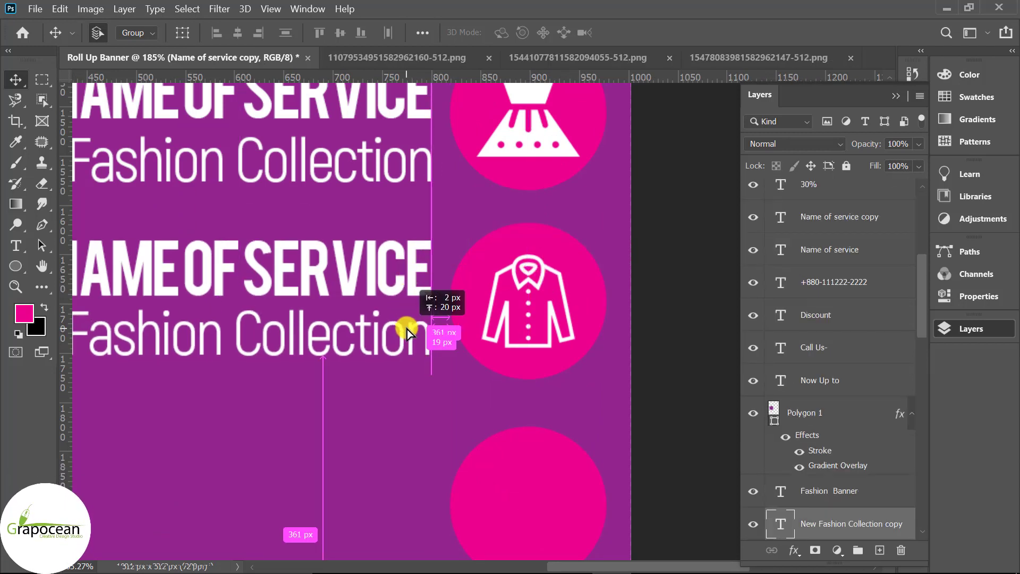
{"action": "left_click_drag", "start_coordinate": [414, 160], "coordinate": [412, 149]}
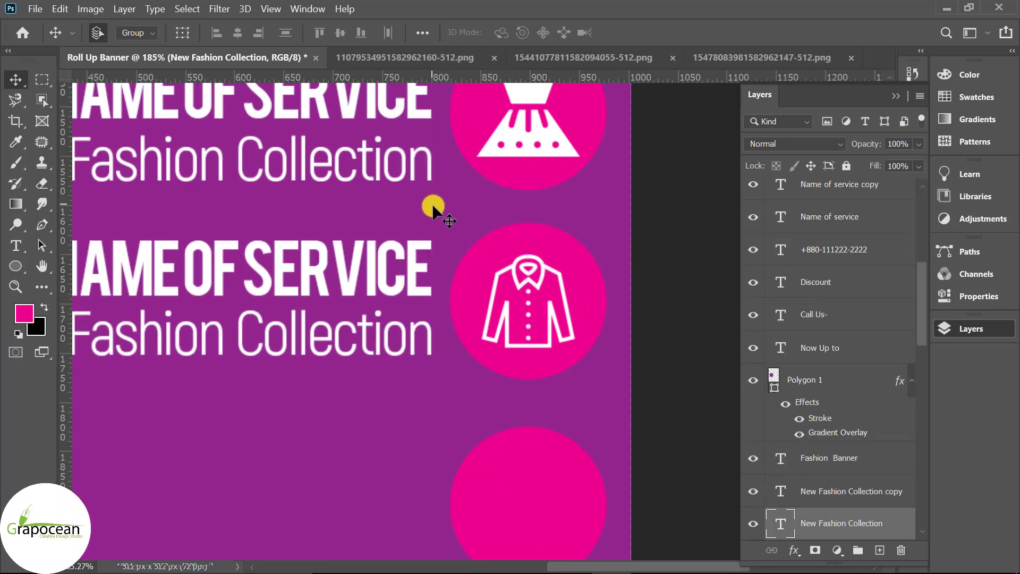
{"action": "scroll", "coordinate": [586, 345], "scroll_direction": "down", "scroll_amount": 5}
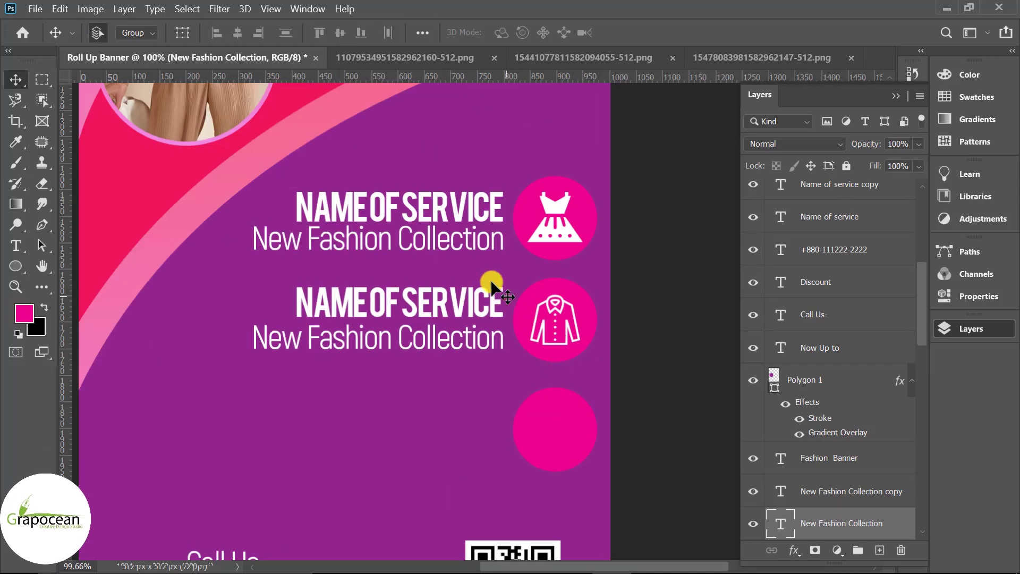
{"action": "key", "text": "Down"}
{"action": "key", "text": "Down"}
{"action": "key", "text": "Down"}
{"action": "key", "text": "Down"}
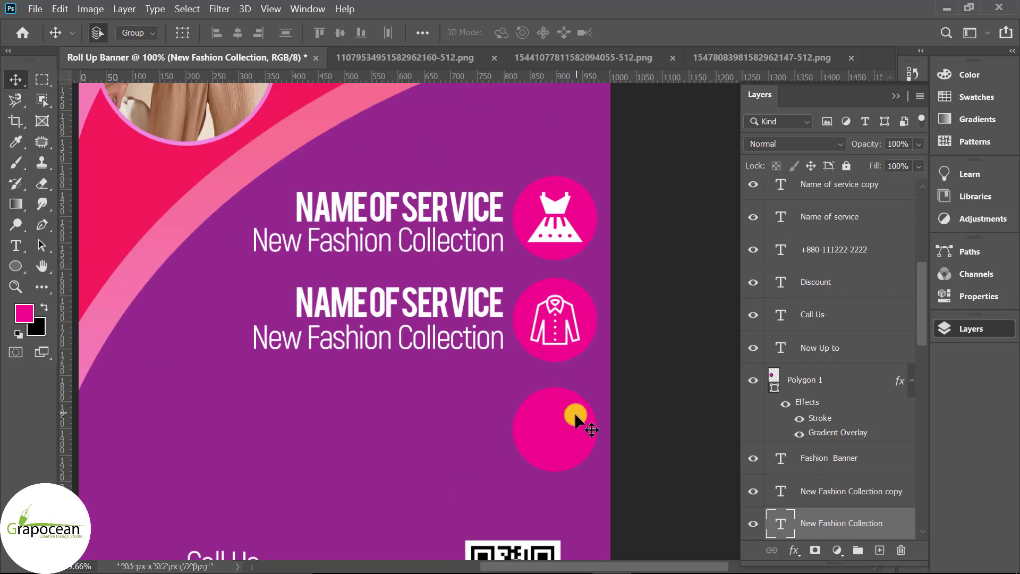
{"action": "scroll", "coordinate": [593, 346], "scroll_direction": "down", "scroll_amount": 5}
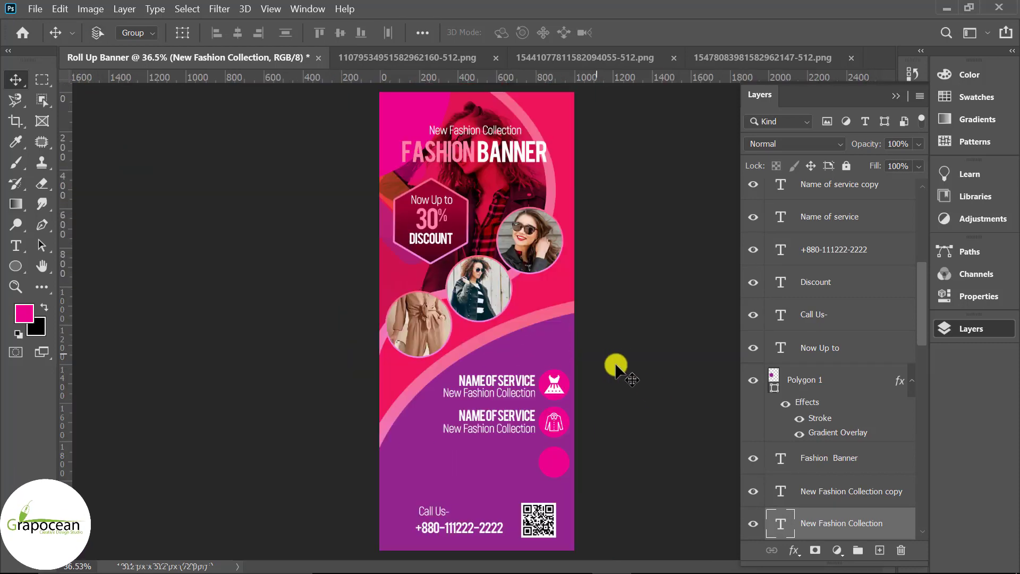
Step: Bring the shoe icon into the banner and shrink it down
{"action": "left_click", "coordinate": [766, 58]}
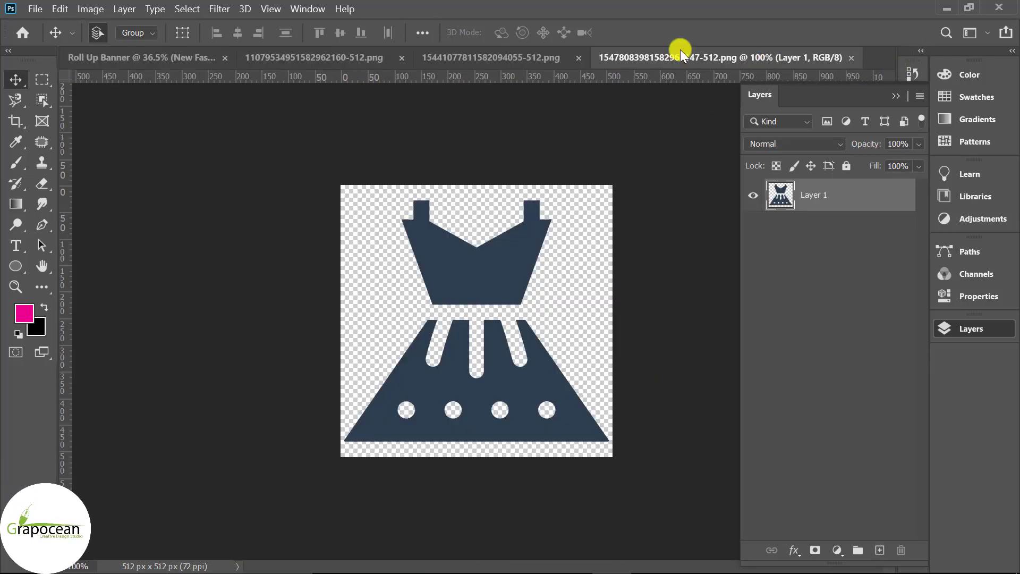
{"action": "left_click", "coordinate": [514, 56]}
{"action": "left_click", "coordinate": [334, 56]}
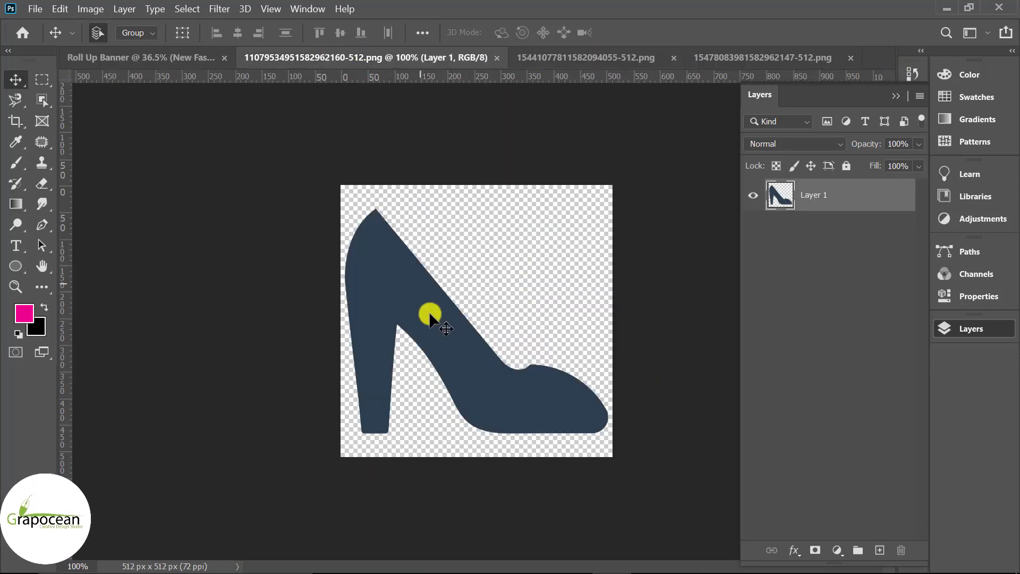
{"action": "left_click_drag", "start_coordinate": [434, 318], "coordinate": [550, 469]}
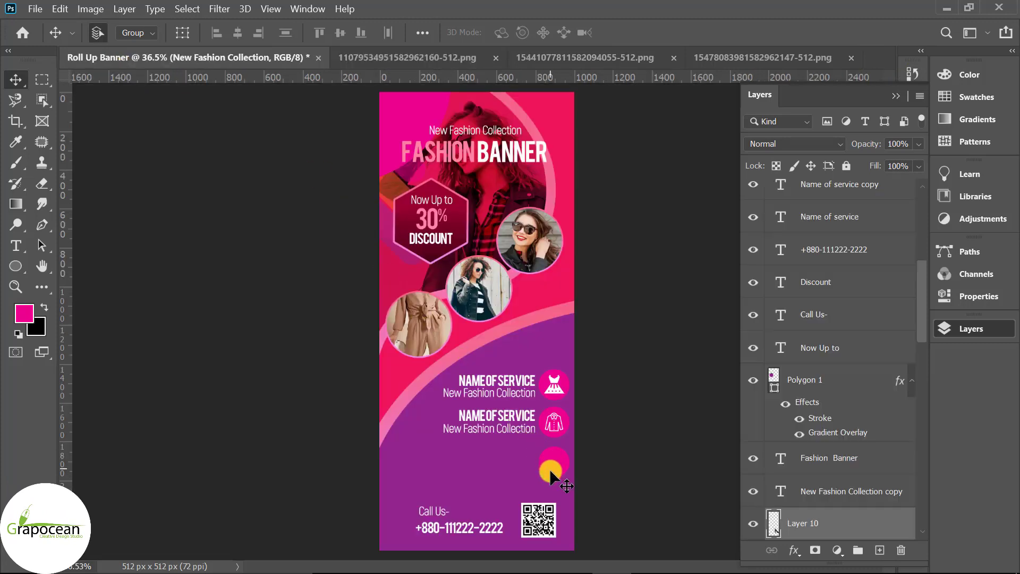
{"action": "key", "text": "ctrl+t"}
{"action": "mouse_move", "coordinate": [594, 417]}
{"action": "left_mouse_down"}
{"action": "mouse_move", "coordinate": [544, 461]}
{"action": "mouse_move", "coordinate": [564, 449]}
{"action": "left_mouse_up"}
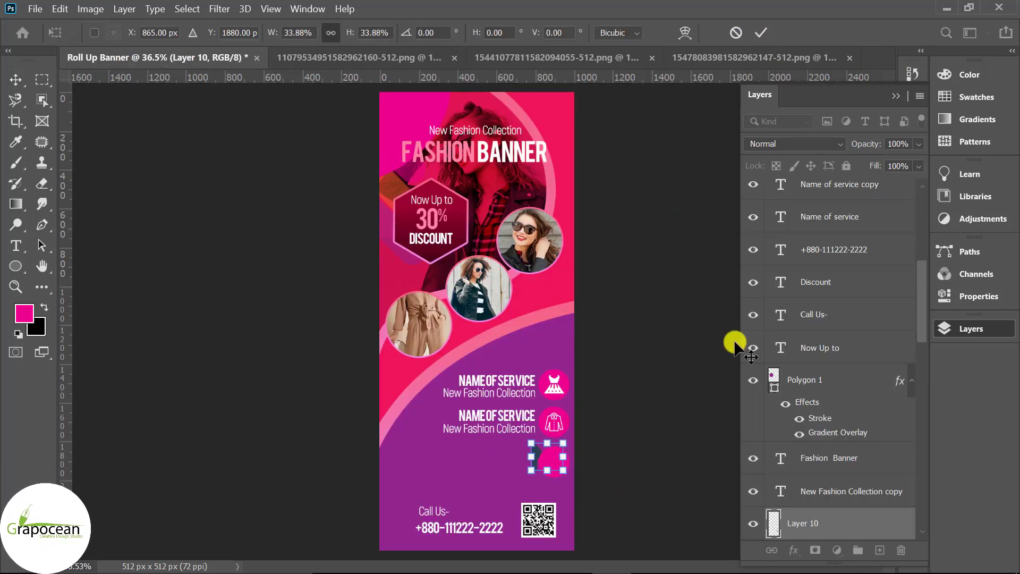
{"action": "key", "text": "Return"}
Step: Move the shoe layer to the top and fit it inside the third pink circle
{"action": "key", "text": "ctrl+shift+bracketright"}
{"action": "scroll", "coordinate": [650, 478], "scroll_direction": "up", "scroll_amount": 2}
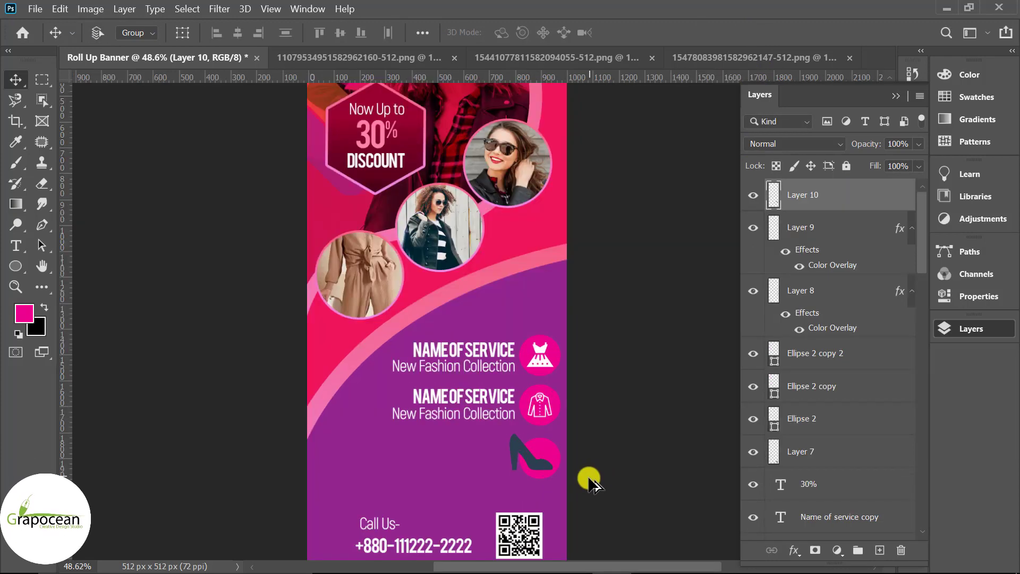
{"action": "scroll", "coordinate": [587, 478], "scroll_direction": "up", "scroll_amount": 2}
{"action": "key", "text": "ctrl+t"}
{"action": "left_click_drag", "start_coordinate": [532, 470], "coordinate": [520, 457]}
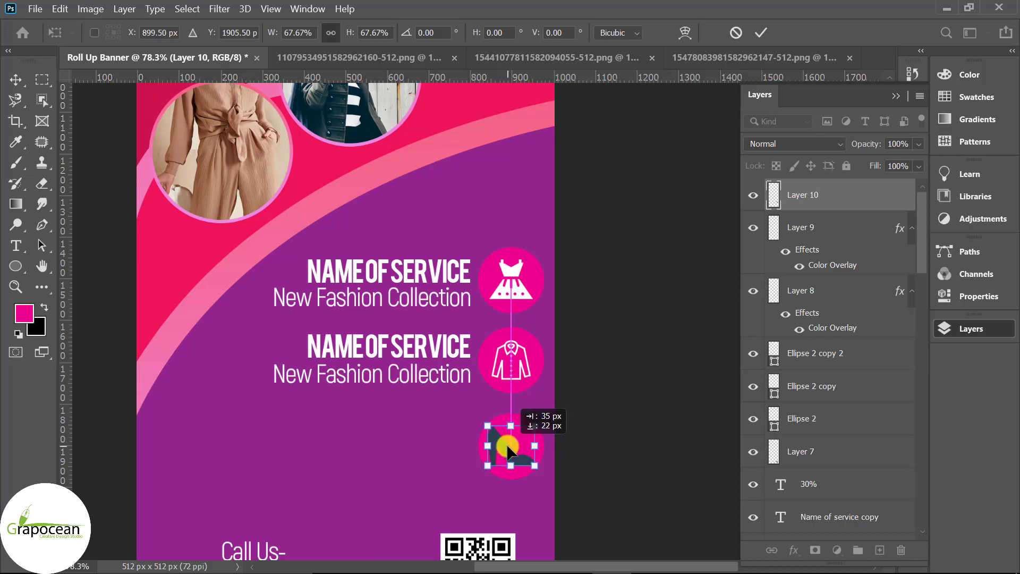
{"action": "left_click_drag", "start_coordinate": [510, 451], "coordinate": [530, 467]}
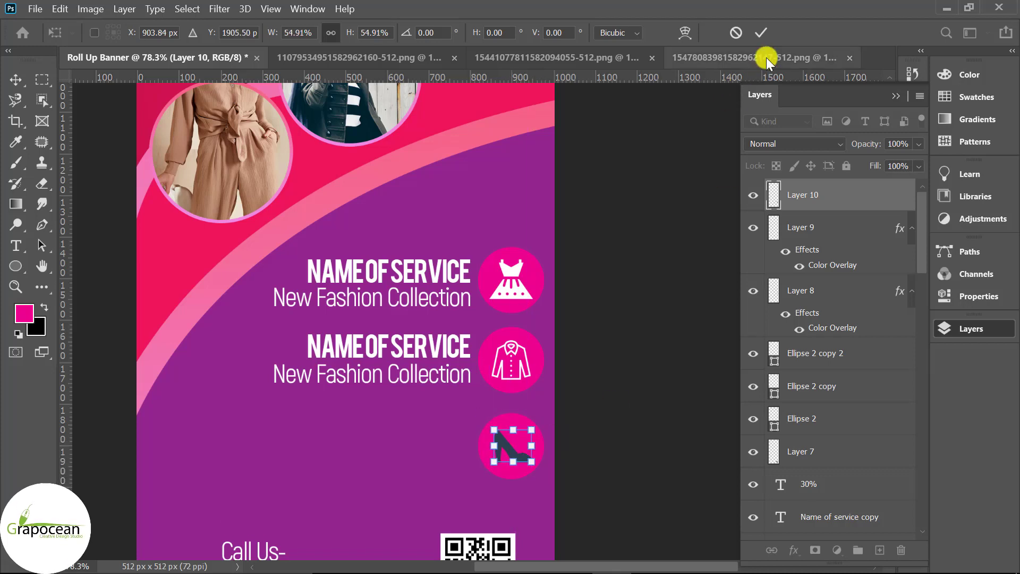
{"action": "left_click", "coordinate": [761, 33]}
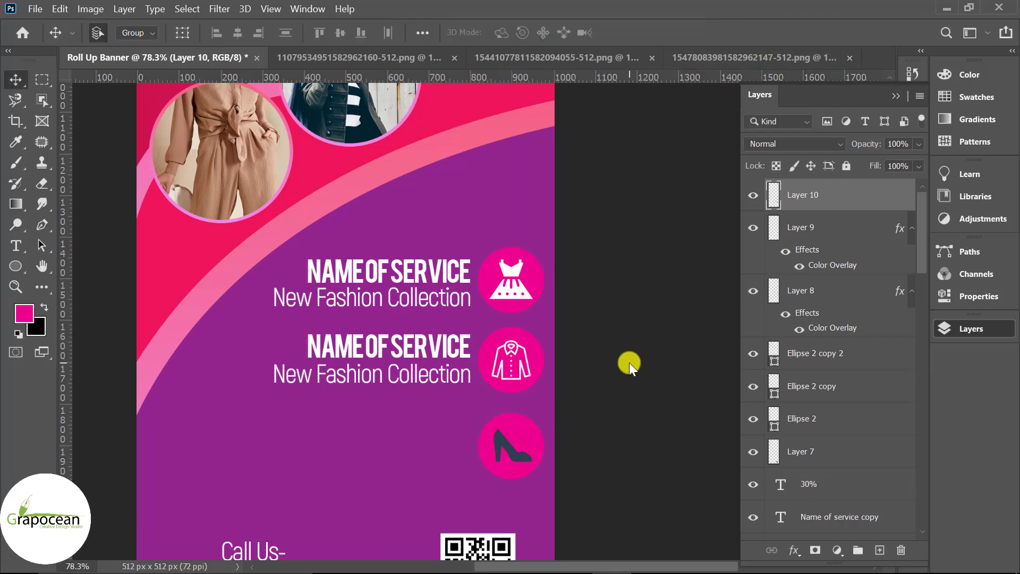
Step: Copy the white Color Overlay to the shoe, add a third heading, and adjust its circle
{"action": "left_click_drag", "start_coordinate": [887, 201], "coordinate": [887, 201]}
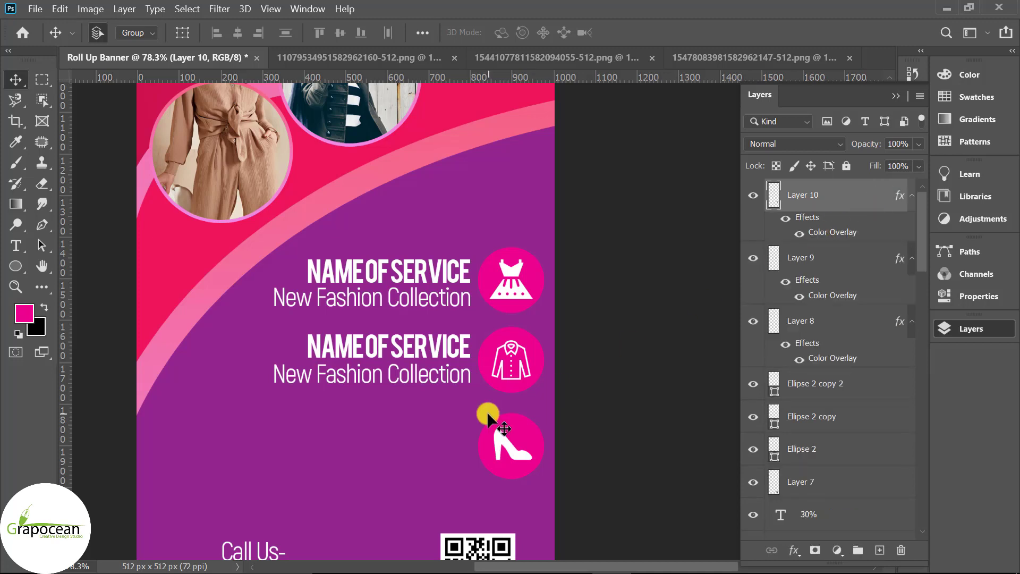
{"action": "left_click_drag", "start_coordinate": [436, 343], "coordinate": [436, 422]}
{"action": "left_click", "coordinate": [525, 423], "text": "ctrl"}
{"action": "left_click_drag", "start_coordinate": [525, 426], "coordinate": [521, 448]}
{"action": "left_click", "coordinate": [517, 450], "text": "ctrl"}
Step: Add an aligned New Fashion Collection line under the third NAME OF SERVICE heading
{"action": "left_click_drag", "start_coordinate": [405, 375], "coordinate": [414, 458]}
{"action": "key", "text": "Left"}
{"action": "key", "text": "Left"}
{"action": "key", "text": "Left"}
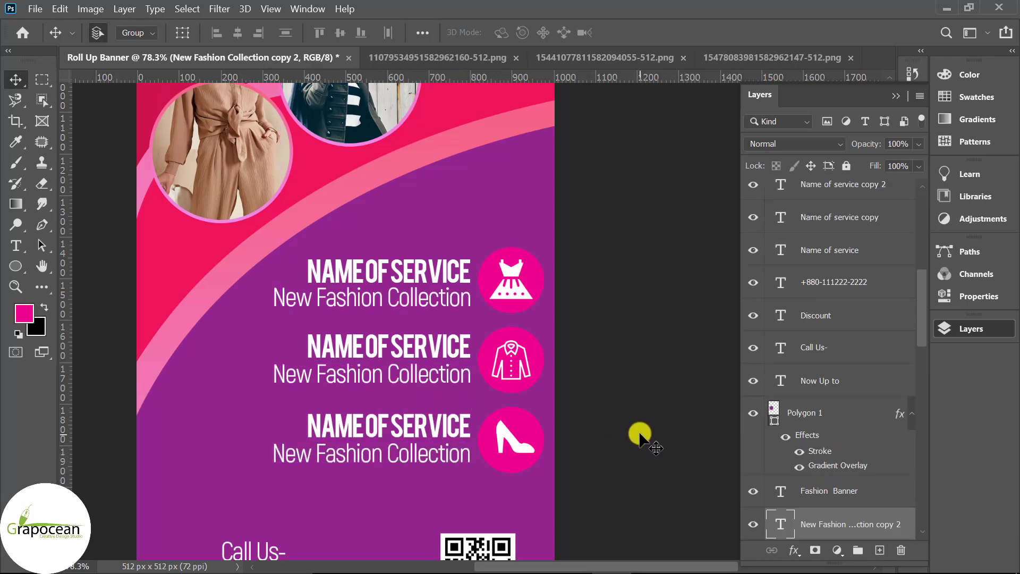
{"action": "key", "text": "Up"}
{"action": "key", "text": "Up"}
{"action": "scroll", "coordinate": [629, 433], "scroll_direction": "down", "scroll_amount": 2}
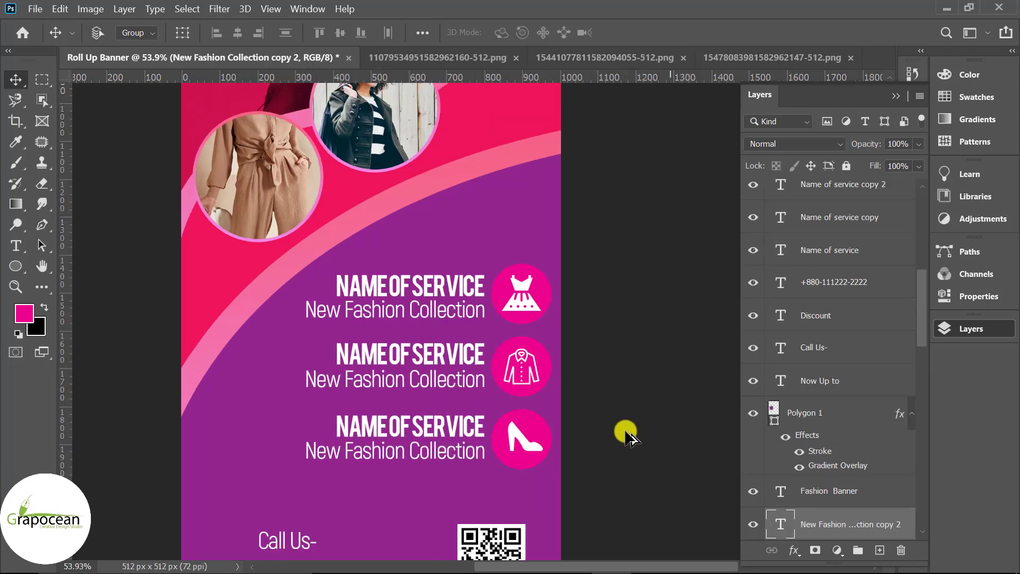
{"action": "scroll", "coordinate": [625, 428], "scroll_direction": "down", "scroll_amount": 2}
{"action": "scroll", "coordinate": [621, 422], "scroll_direction": "down", "scroll_amount": 1}
{"action": "scroll", "coordinate": [555, 481], "scroll_direction": "up", "scroll_amount": 1}
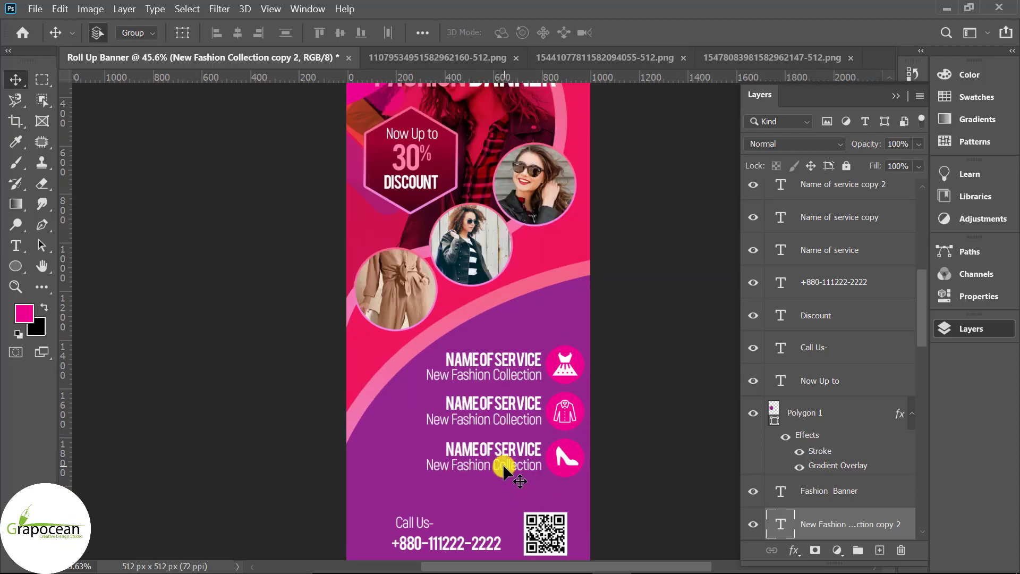
{"action": "right_click", "coordinate": [16, 266]}
{"action": "left_click", "coordinate": [62, 271]}
Step: Draw a pink-filled rectangle across the bottom contact area
{"action": "scroll", "coordinate": [422, 468], "scroll_direction": "down", "scroll_amount": 1}
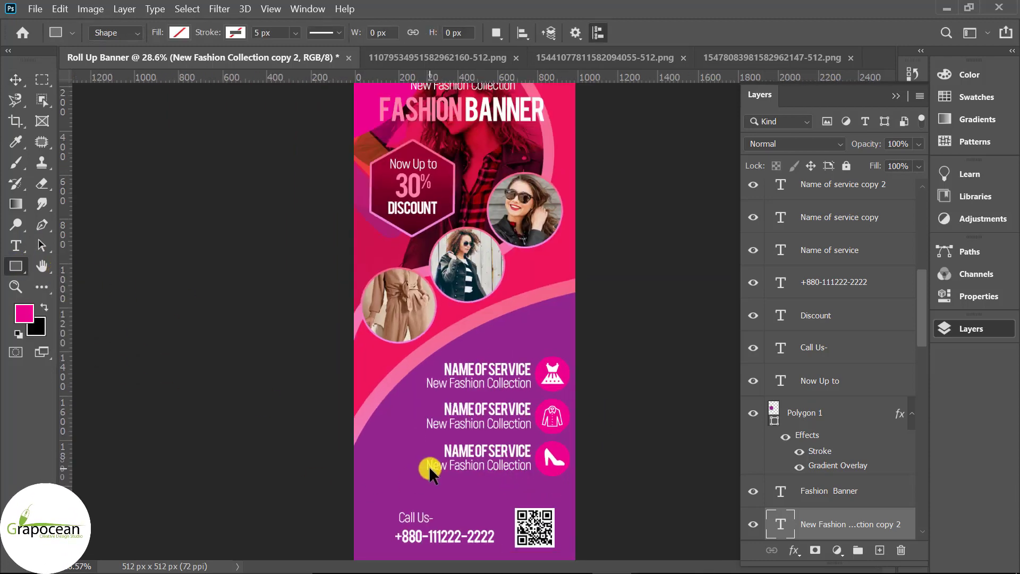
{"action": "scroll", "coordinate": [554, 485], "scroll_direction": "down", "scroll_amount": 2}
{"action": "mouse_move", "coordinate": [555, 488]}
{"action": "left_mouse_down"}
{"action": "mouse_move", "coordinate": [396, 443]}
{"action": "mouse_move", "coordinate": [405, 442]}
{"action": "left_mouse_up"}
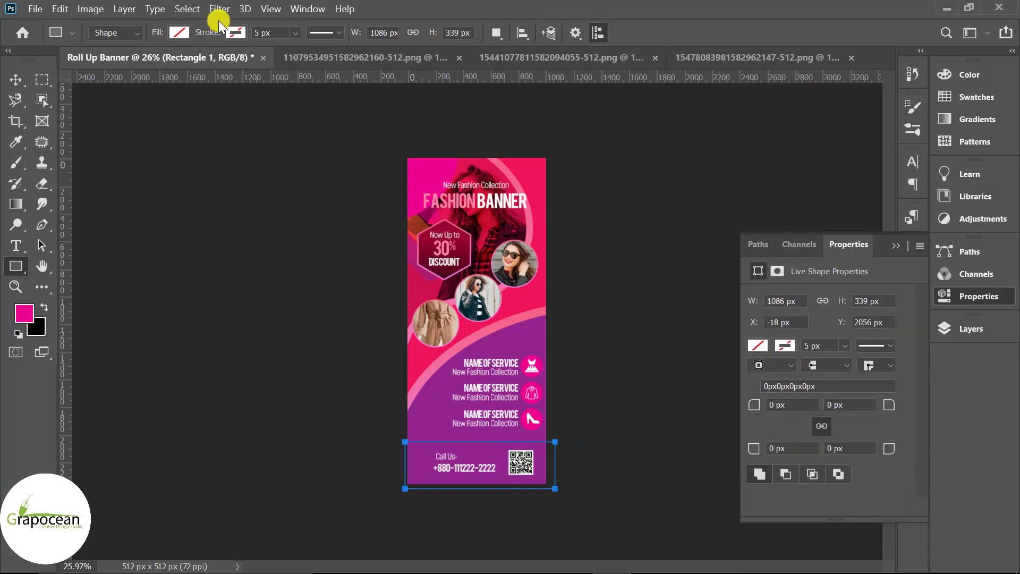
{"action": "left_click", "coordinate": [178, 32]}
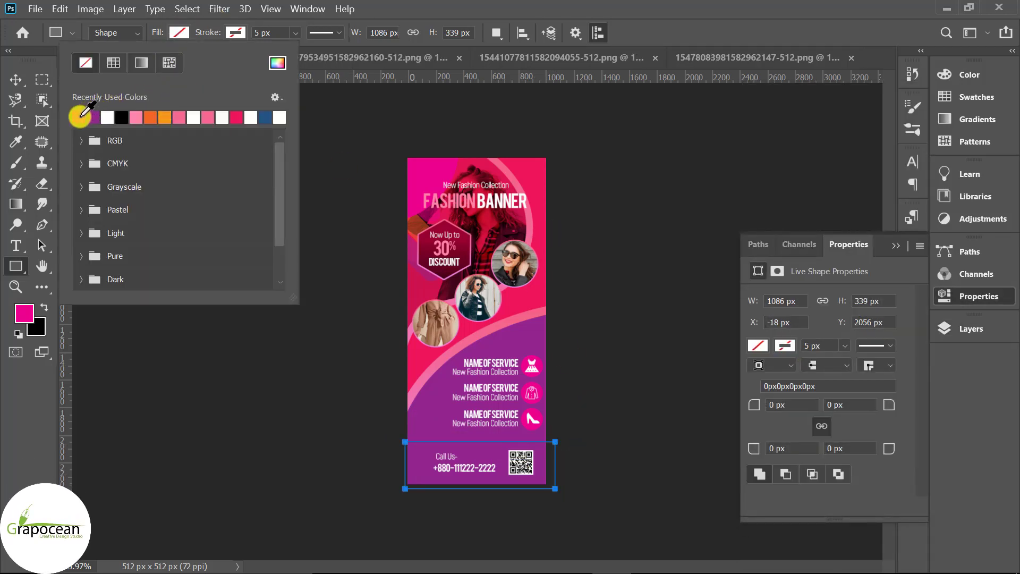
{"action": "left_click", "coordinate": [80, 116]}
{"action": "left_click", "coordinate": [15, 80]}
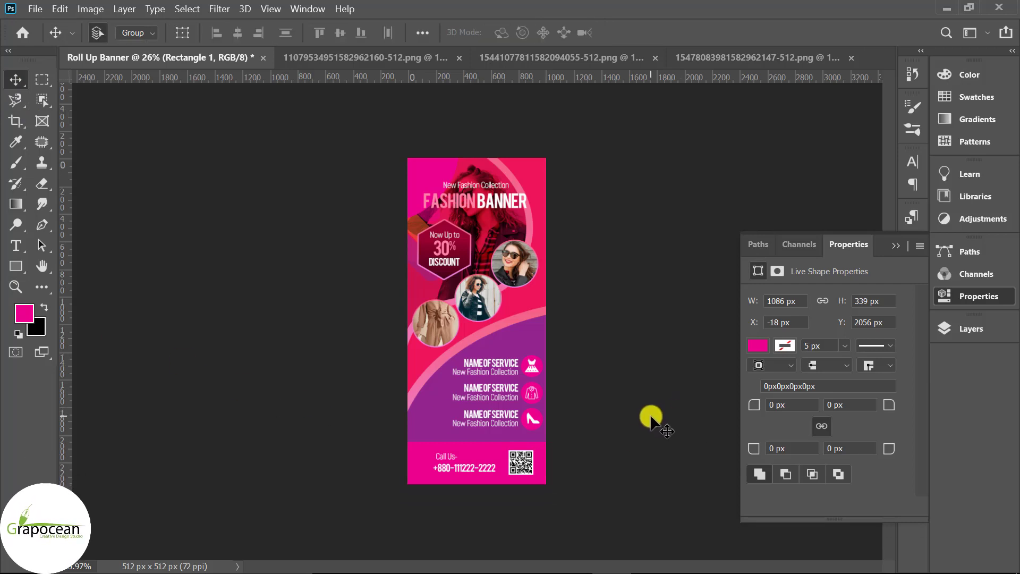
Step: Resize the footer bar's height to fit behind the phone number and QR code
{"action": "scroll", "coordinate": [567, 478], "scroll_direction": "up", "scroll_amount": 2}
{"action": "scroll", "coordinate": [562, 481], "scroll_direction": "up", "scroll_amount": 2}
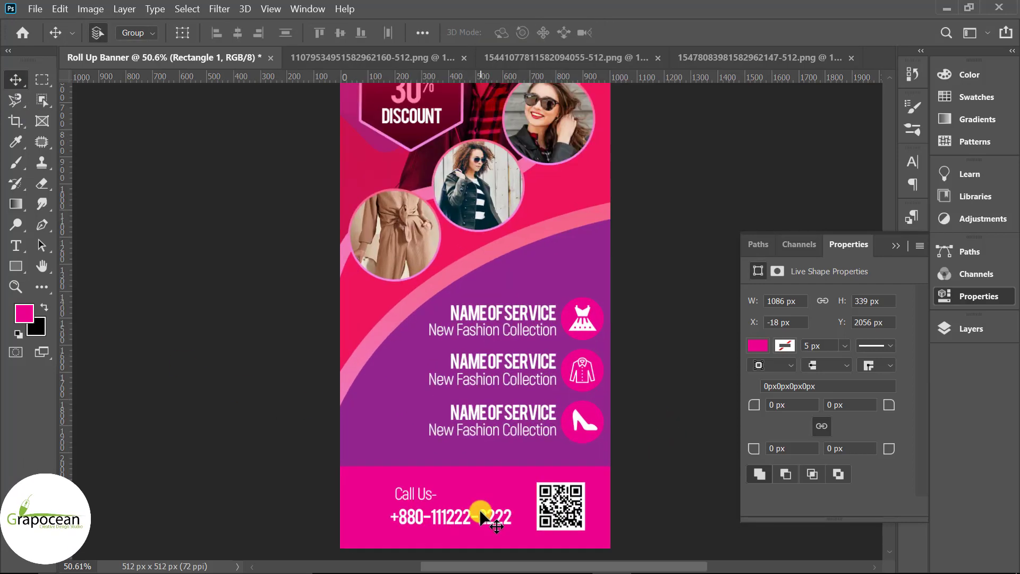
{"action": "scroll", "coordinate": [491, 510], "scroll_direction": "down", "scroll_amount": 1}
{"action": "key", "text": "ctrl+t"}
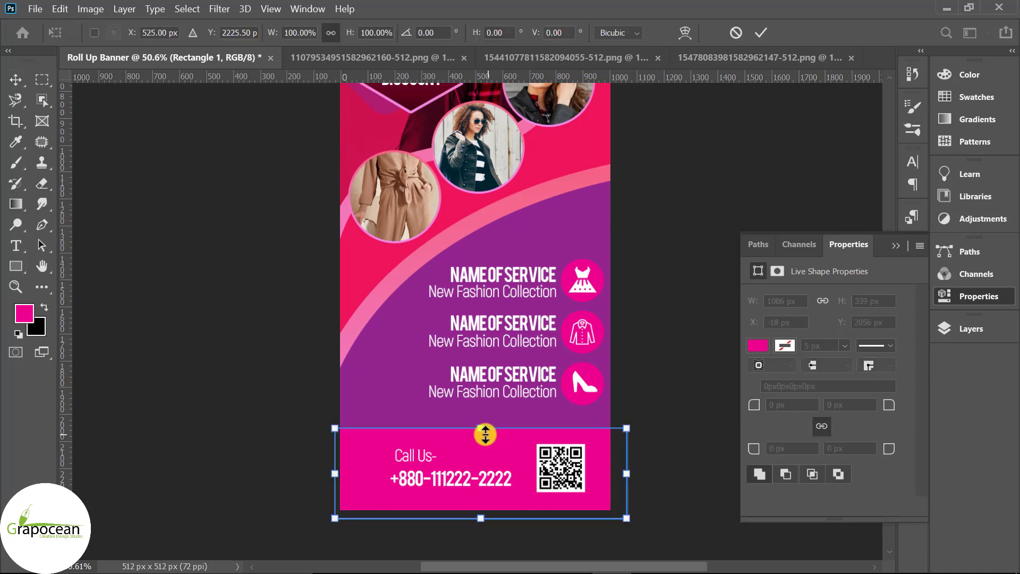
{"action": "left_click_drag", "start_coordinate": [481, 428], "coordinate": [481, 437]}
{"action": "left_click_drag", "start_coordinate": [485, 518], "coordinate": [521, 500]}
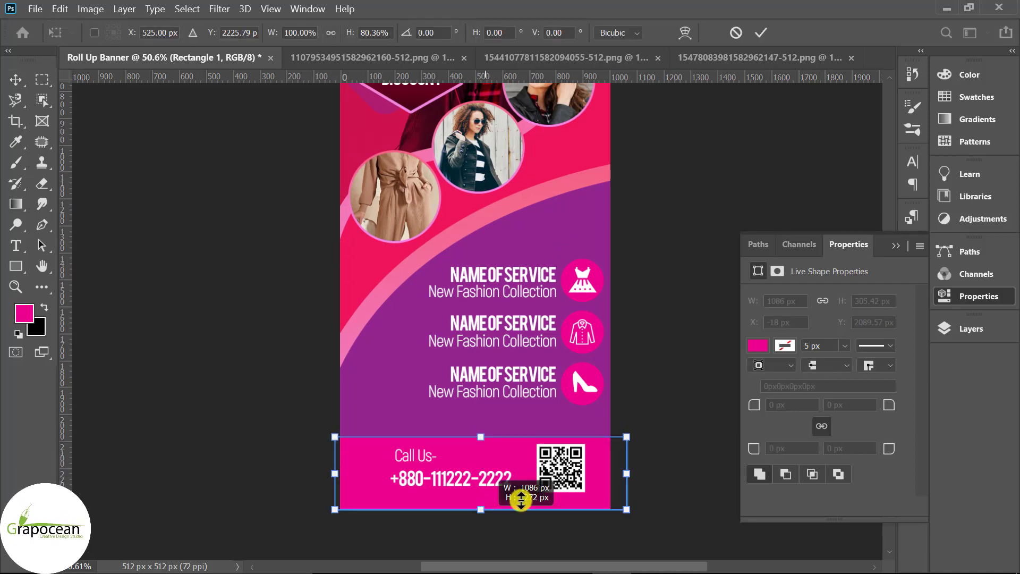
{"action": "left_click", "coordinate": [757, 33]}
{"action": "key", "text": "ctrl+0"}
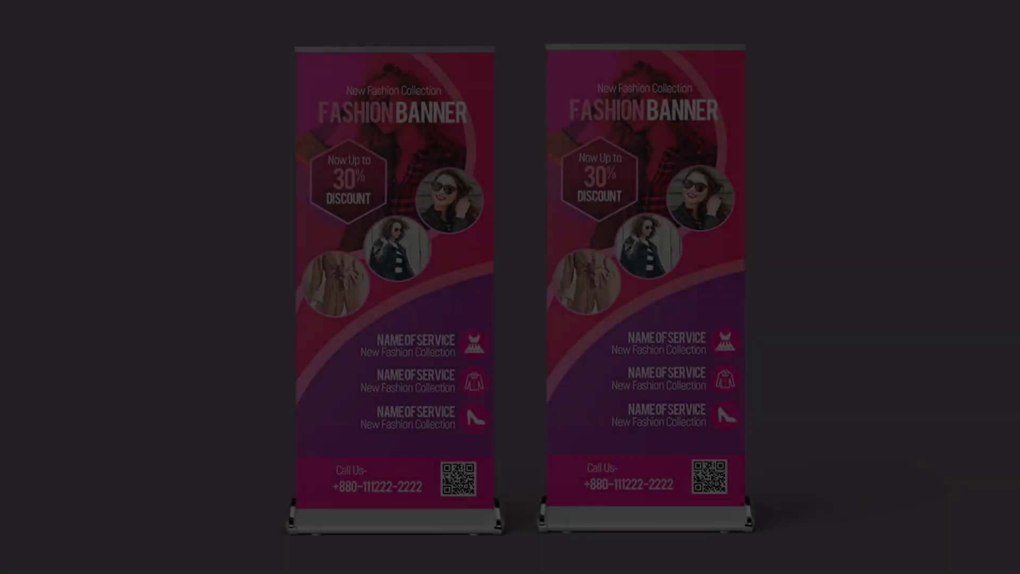